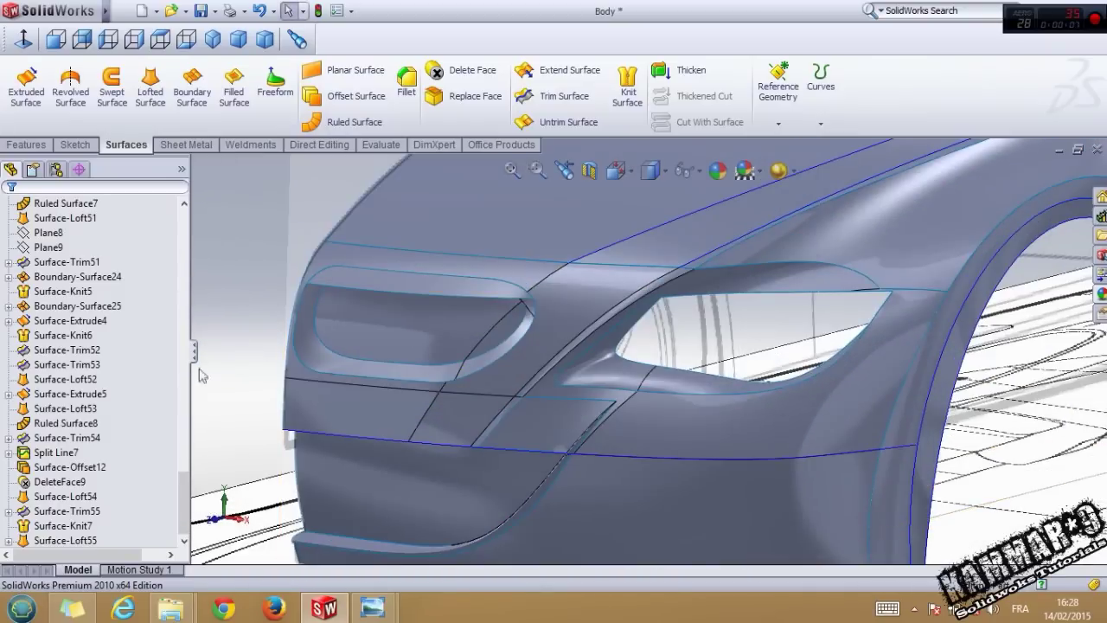
- Examine the headlight area in the BMW M6.25 reference photo and return to the SolidWorks model
left_click(376, 612)
left_click(348, 537)
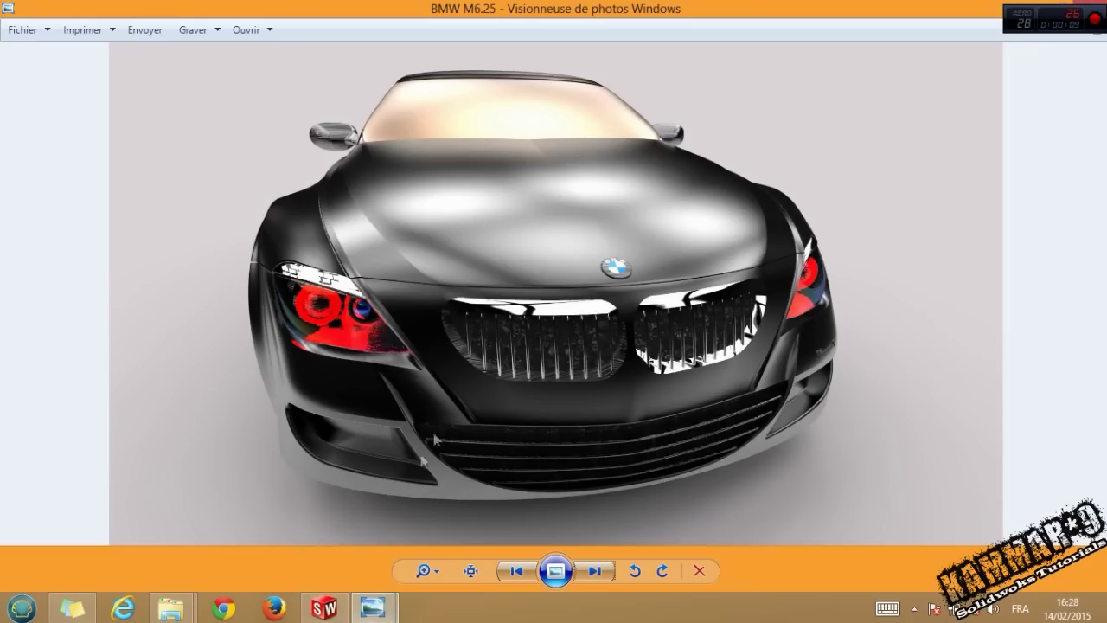
left_click(373, 607)
- Start a new 3D sketch in the Body part and activate the Spline tool
left_click_drag(186, 475, 186, 210)
left_click(75, 143)
left_click(25, 124)
left_click(55, 155)
left_click(173, 70)
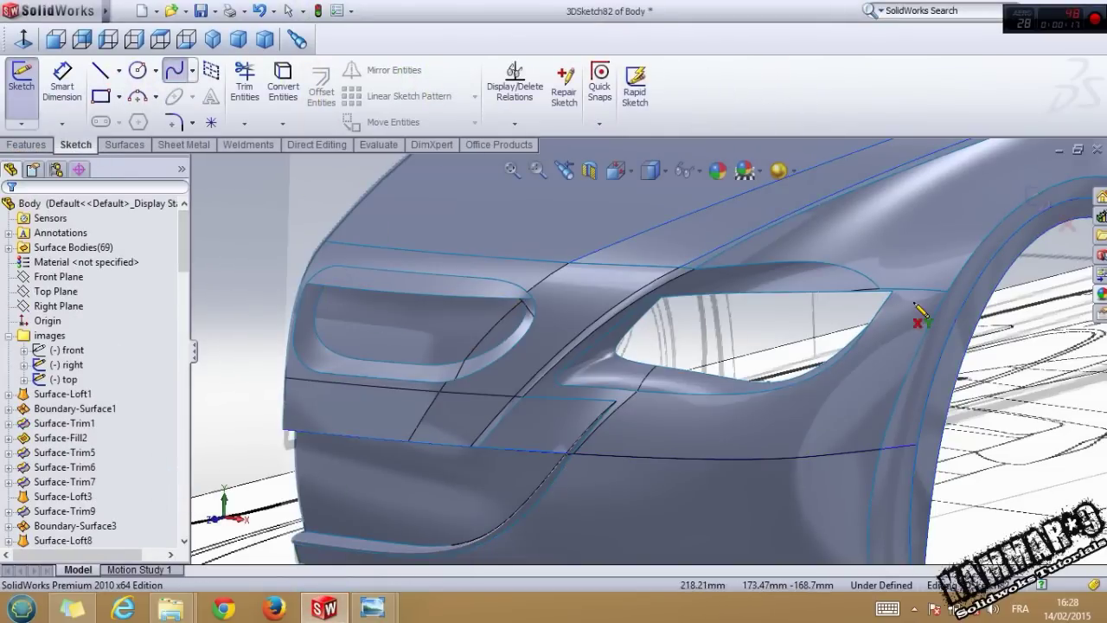
scroll(915, 303, "down", 4)
left_click(796, 294)
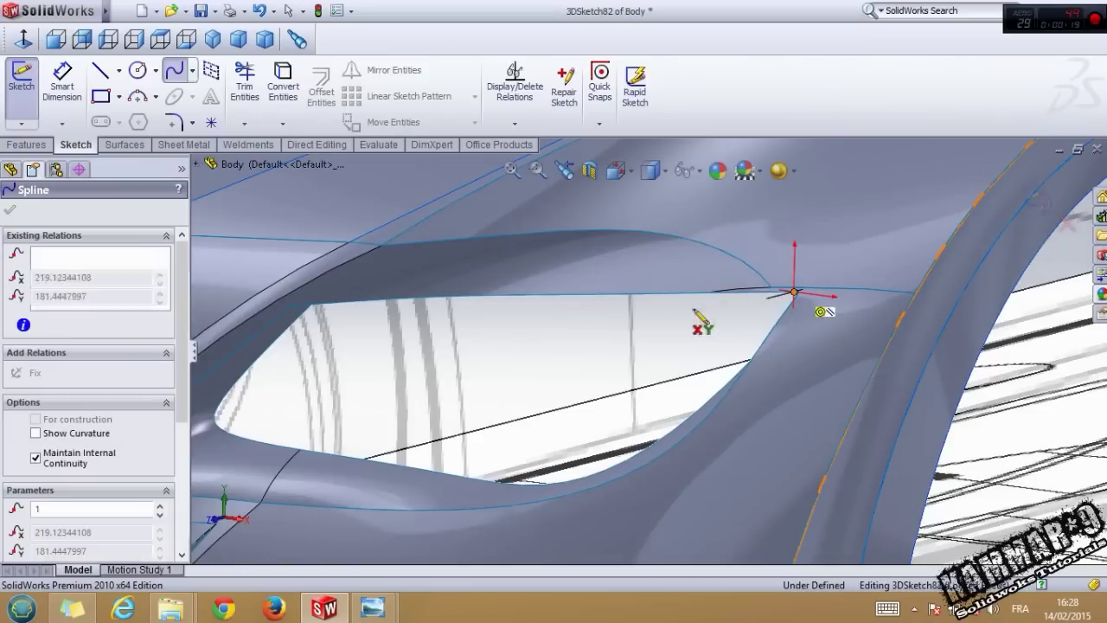
key("Escape")
- Place spline points along the headlight opening's upper edge, from its rear corner by the wheel arch toward the front corner
left_click(174, 70)
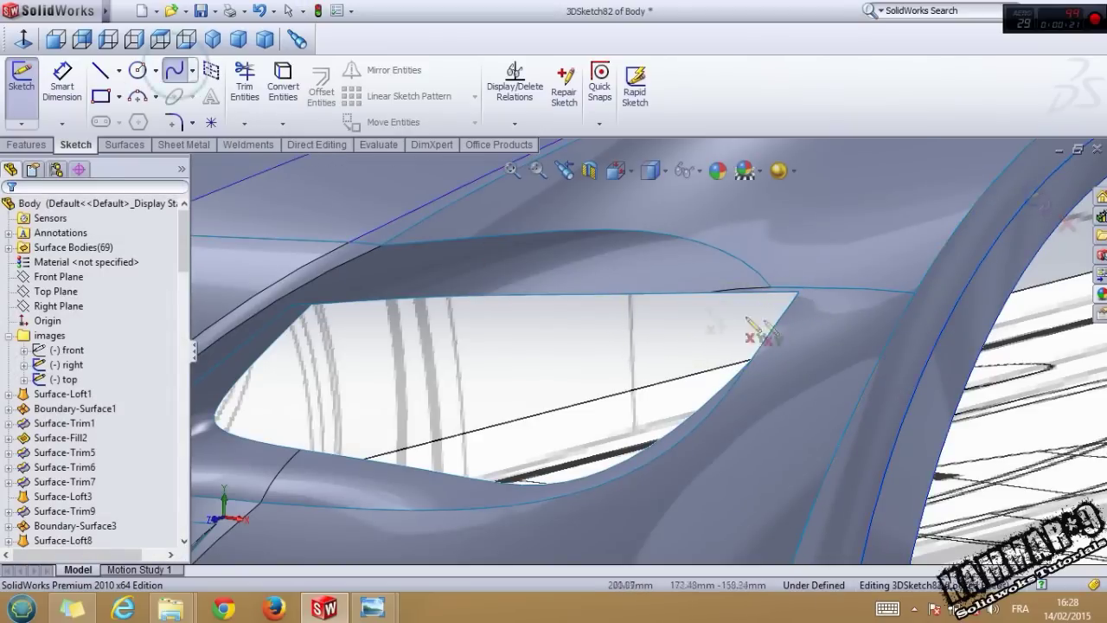
scroll(757, 320, "down", 2)
left_click(780, 279)
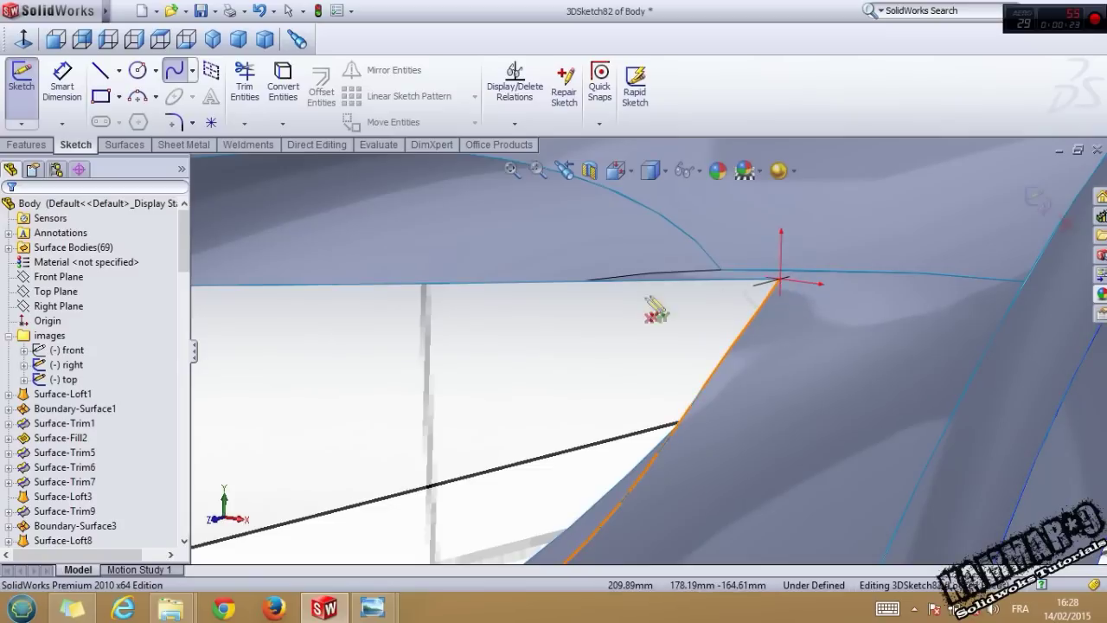
left_click(641, 281)
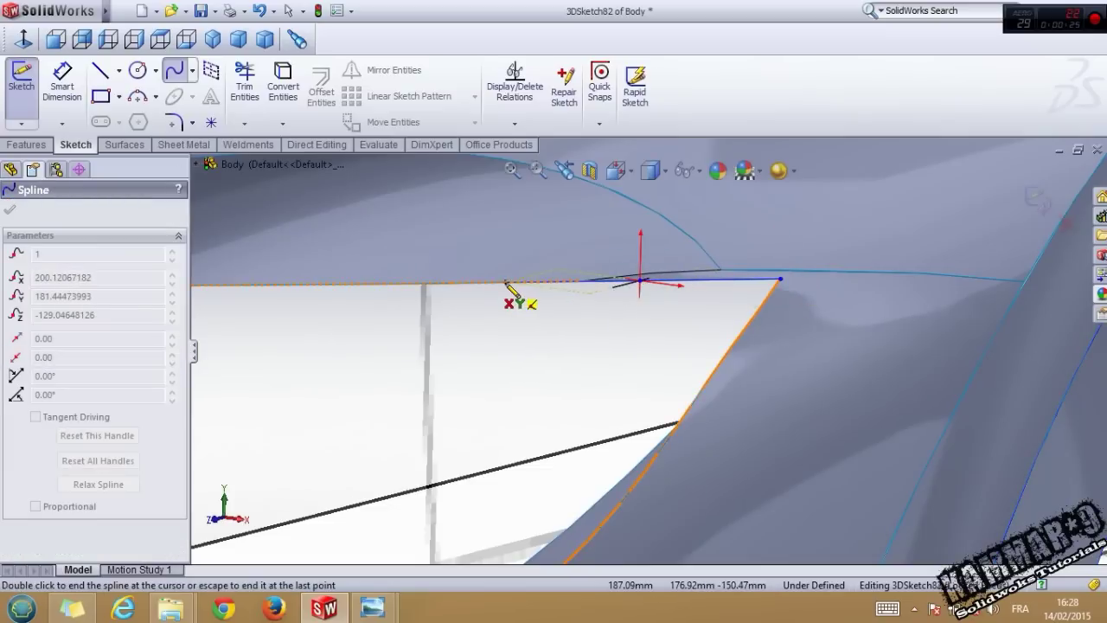
left_click(506, 283)
scroll(440, 300, "up", 2)
left_click(409, 304)
scroll(389, 312, "up", 3)
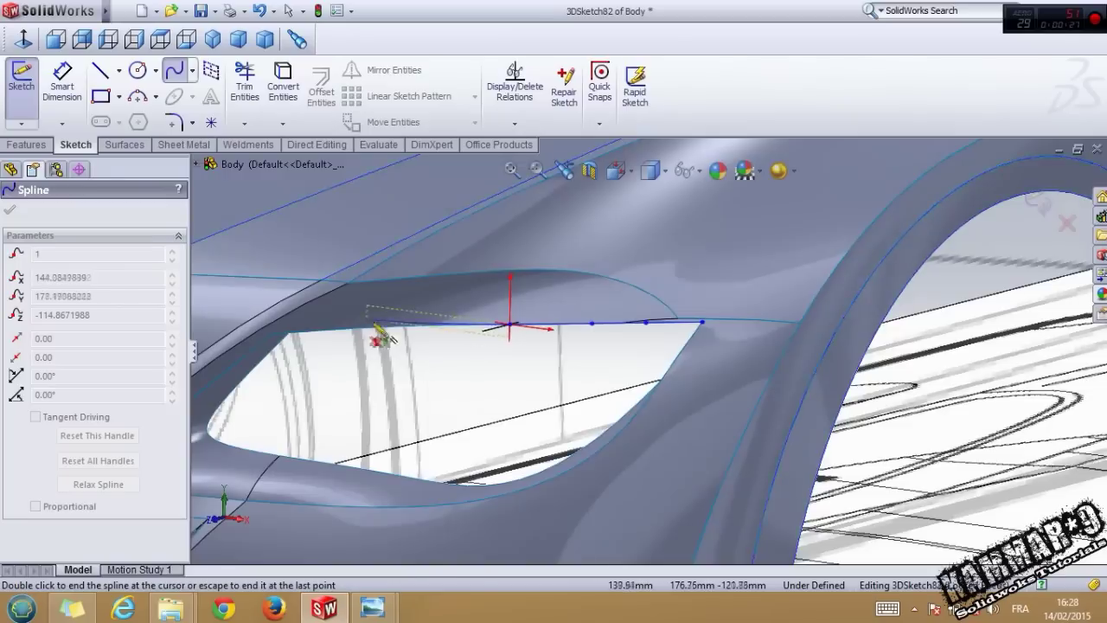
scroll(374, 329, "down", 2)
left_click(485, 334)
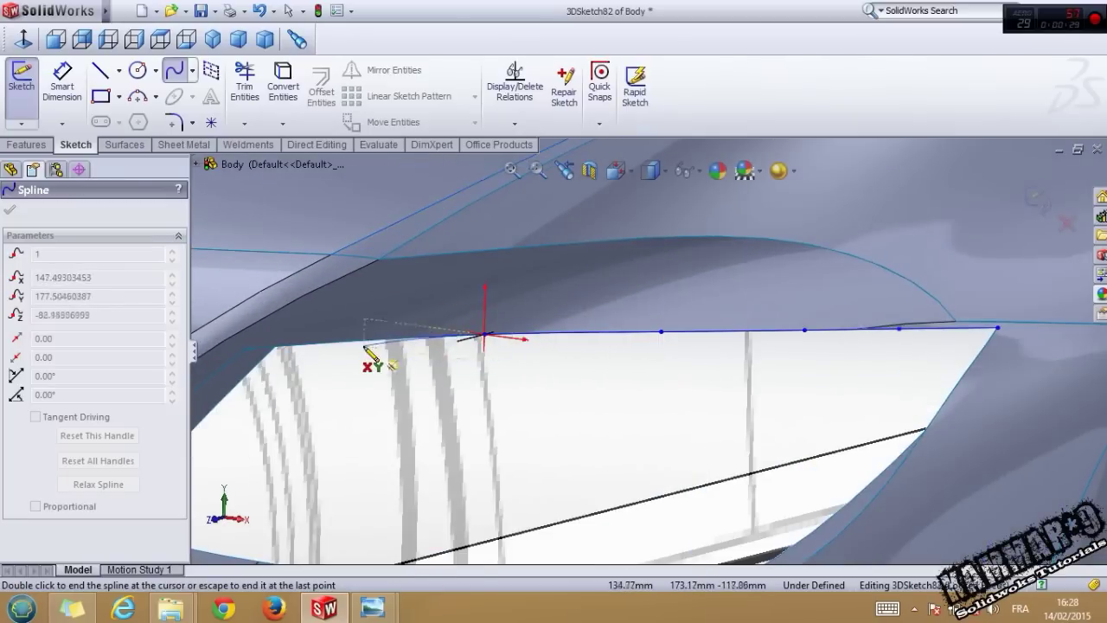
scroll(364, 343, "down", 2)
double_click(357, 343)
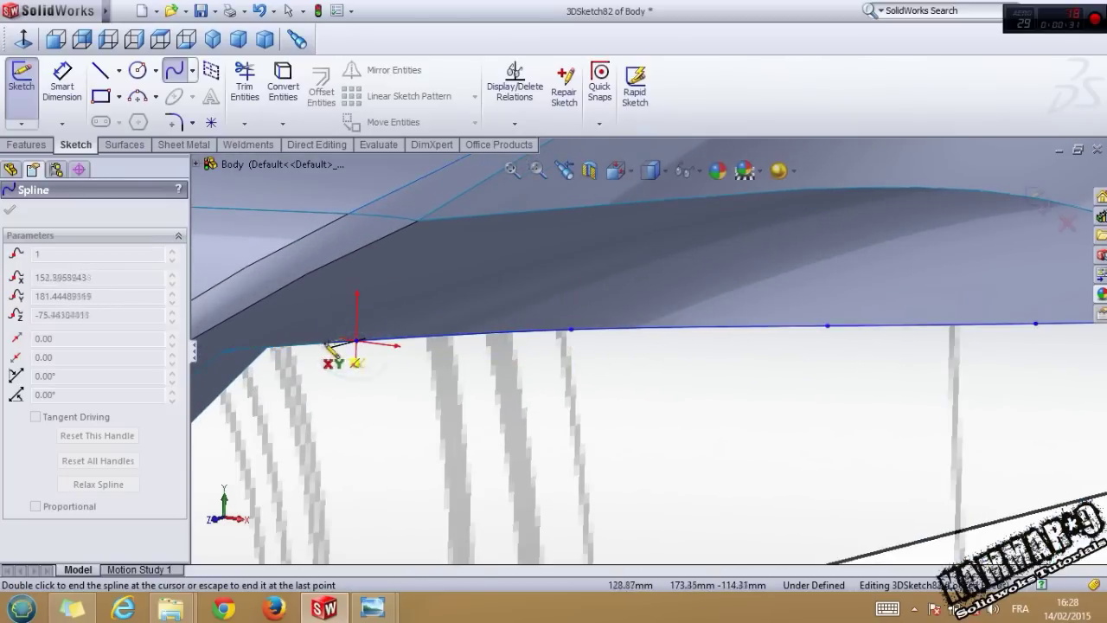
- Continue the spline past the opening's front corner, end it between the two crease lines in the Top view, and exit the sketch
scroll(274, 349, "down", 1)
middle_click_drag(276, 348, 274, 290)
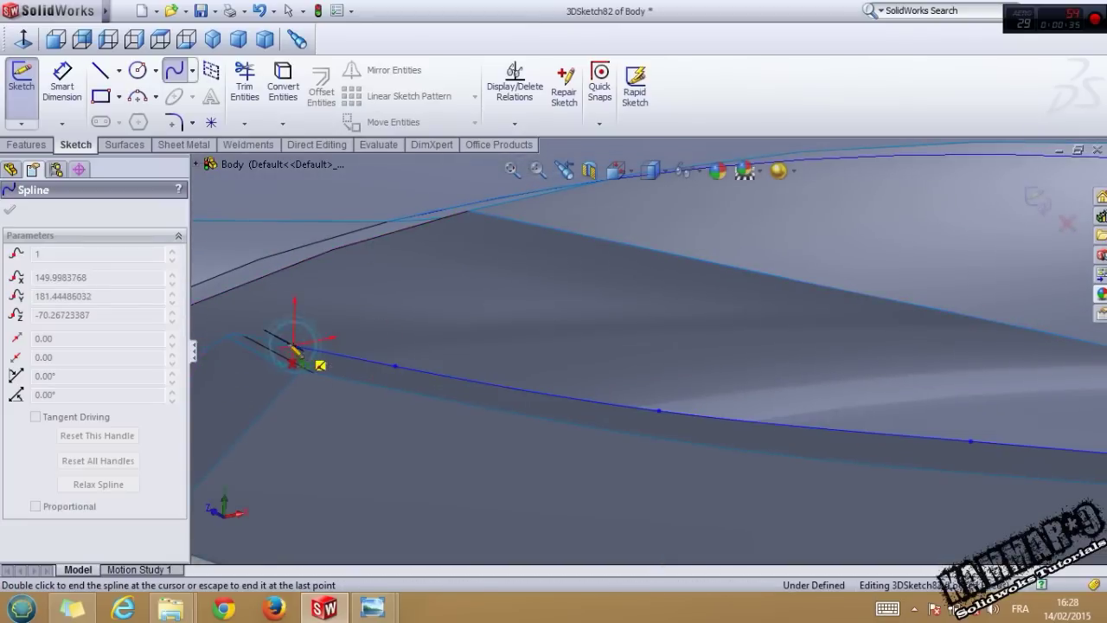
left_click(243, 336)
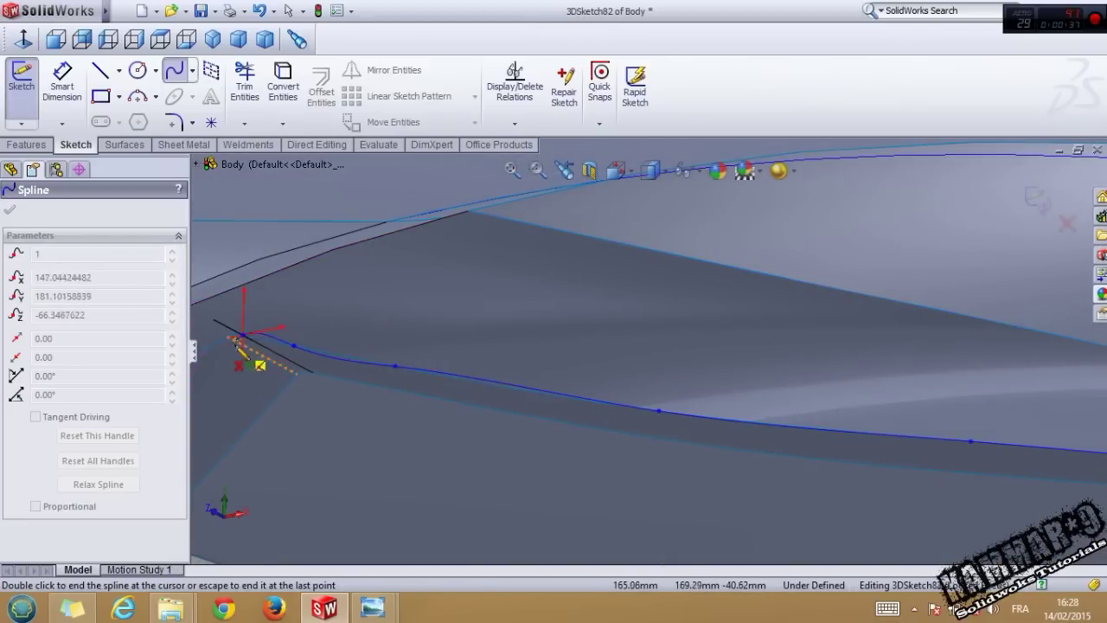
left_click(160, 39)
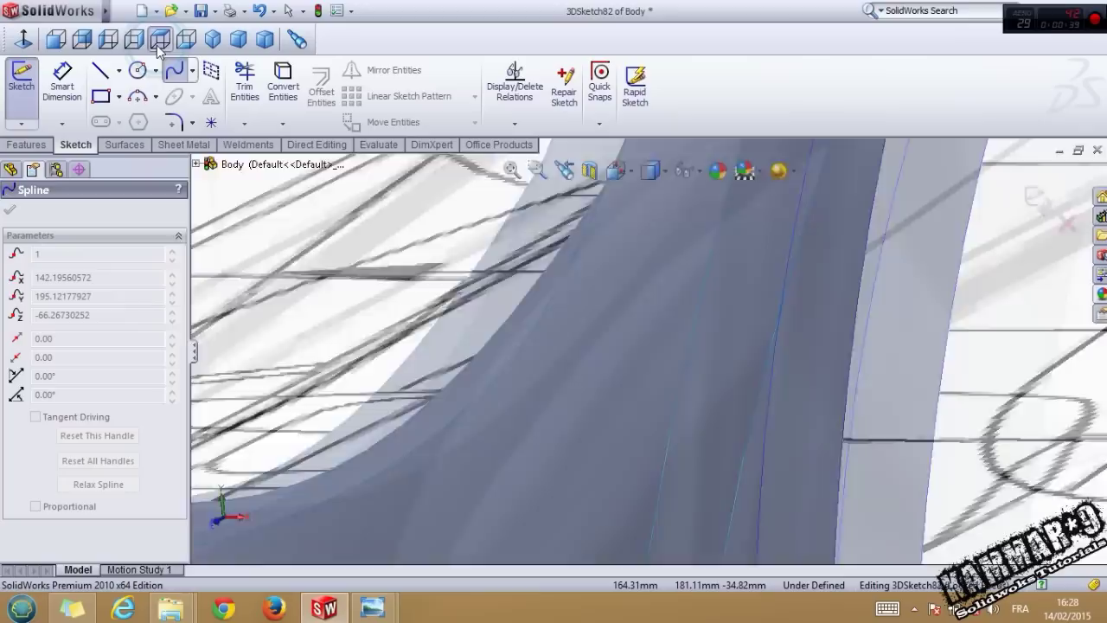
scroll(651, 415, "down", 10)
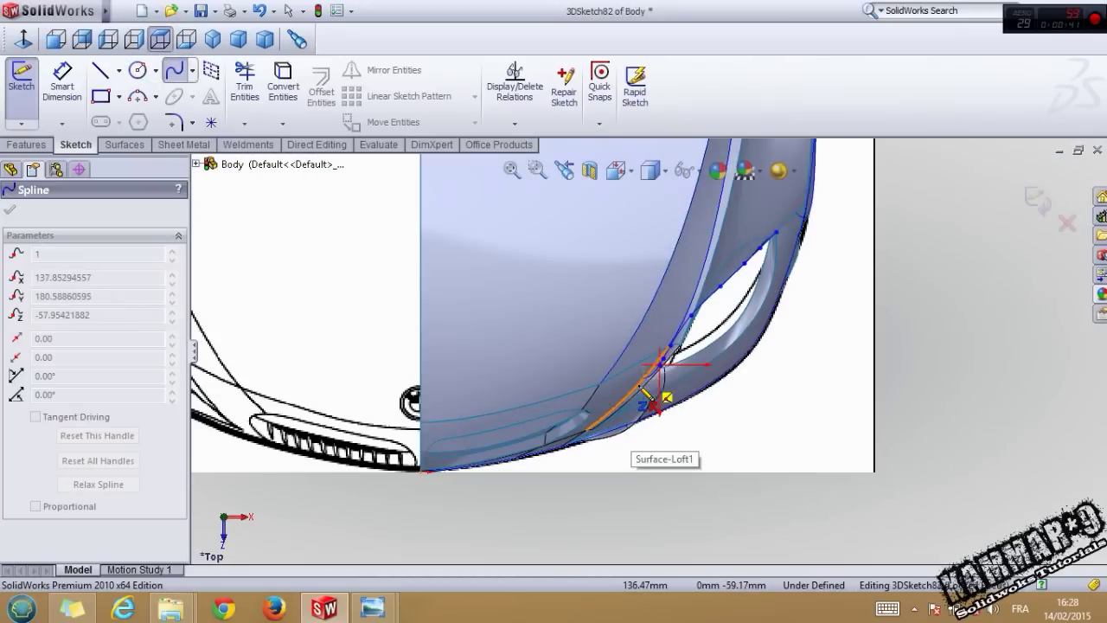
scroll(655, 380, "down", 6)
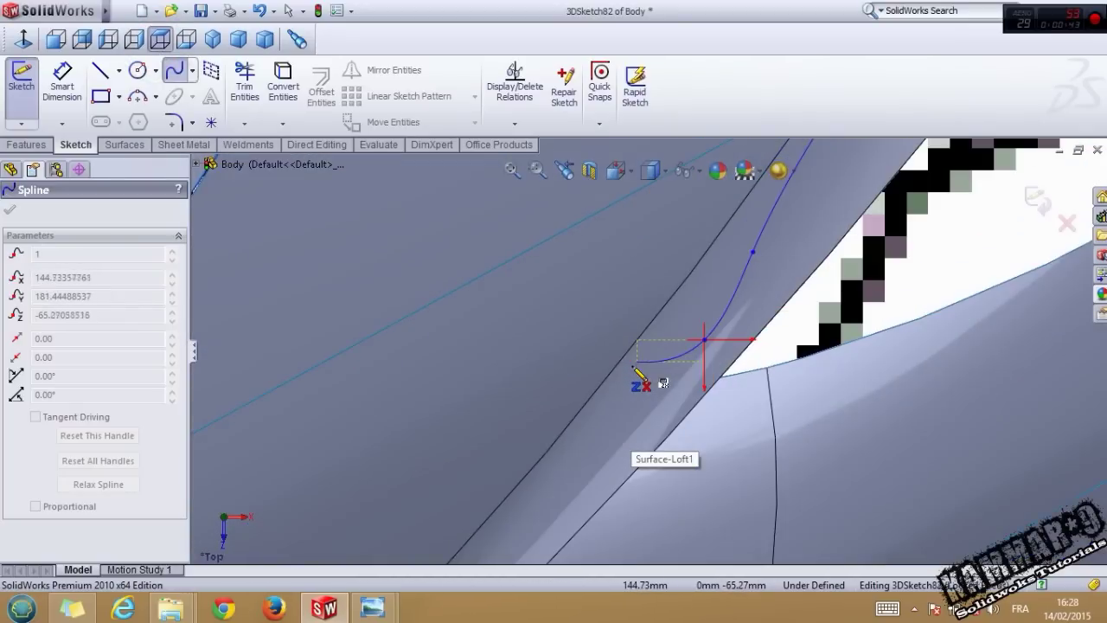
left_click(644, 391)
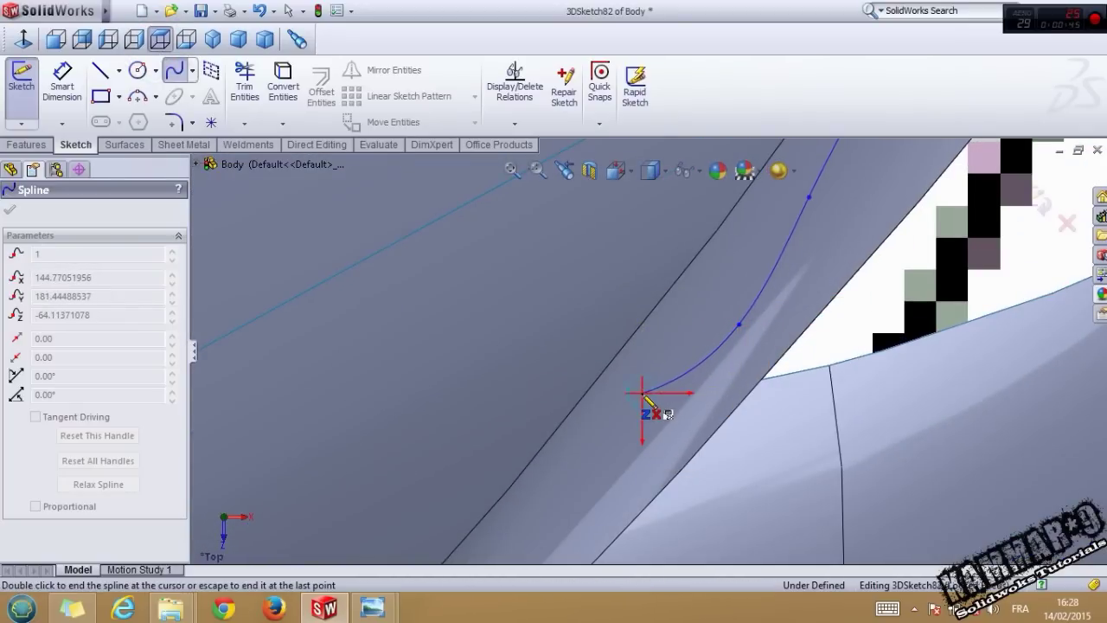
key("Escape")
middle_click_drag(635, 369, 576, 366)
scroll(634, 418, "up", 6)
middle_click_drag(656, 427, 709, 255)
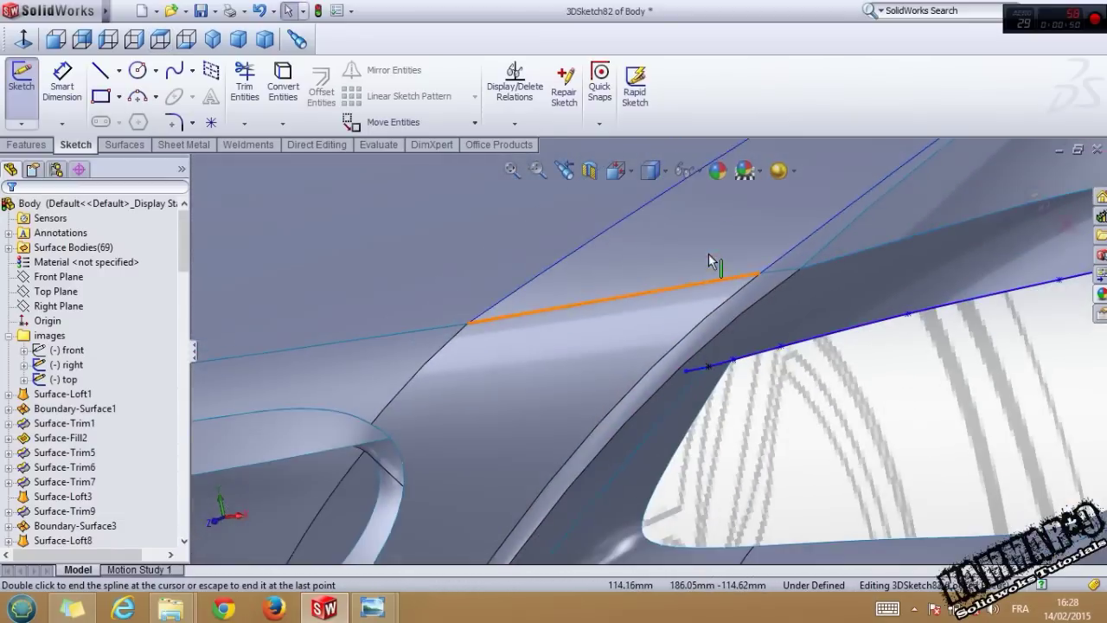
left_click(1039, 199)
- In a new 3D sketch, draw a three-point spline in the Right view from the first spline's front end down to the headlight's lower lip
left_click(27, 127)
left_click(55, 156)
left_click(22, 123)
left_click(39, 154)
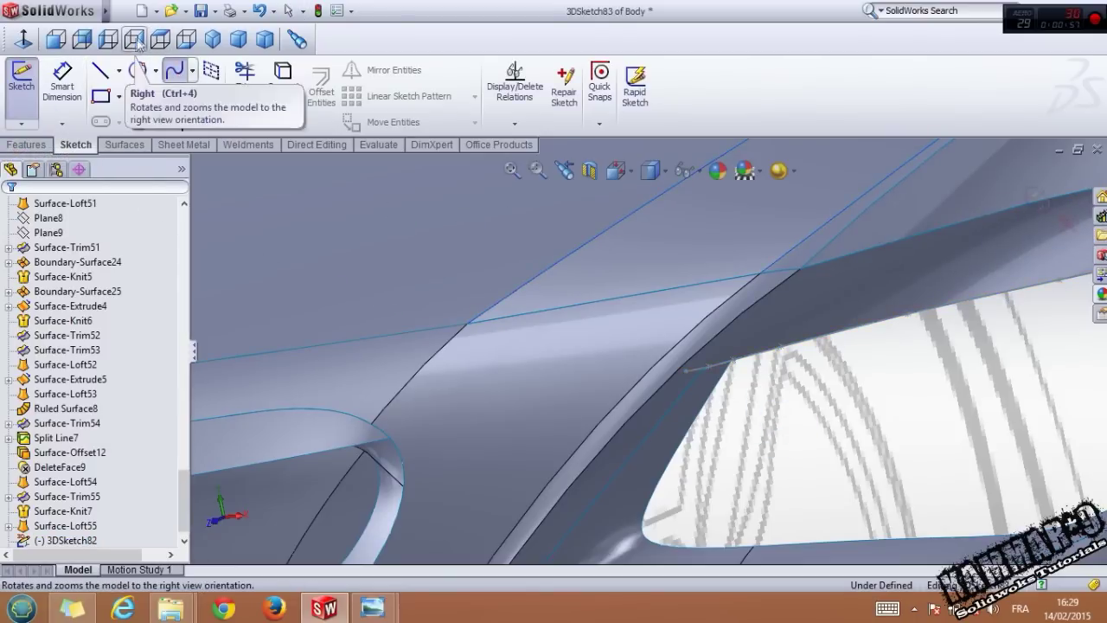
left_click(134, 39)
scroll(571, 396, "down", 10)
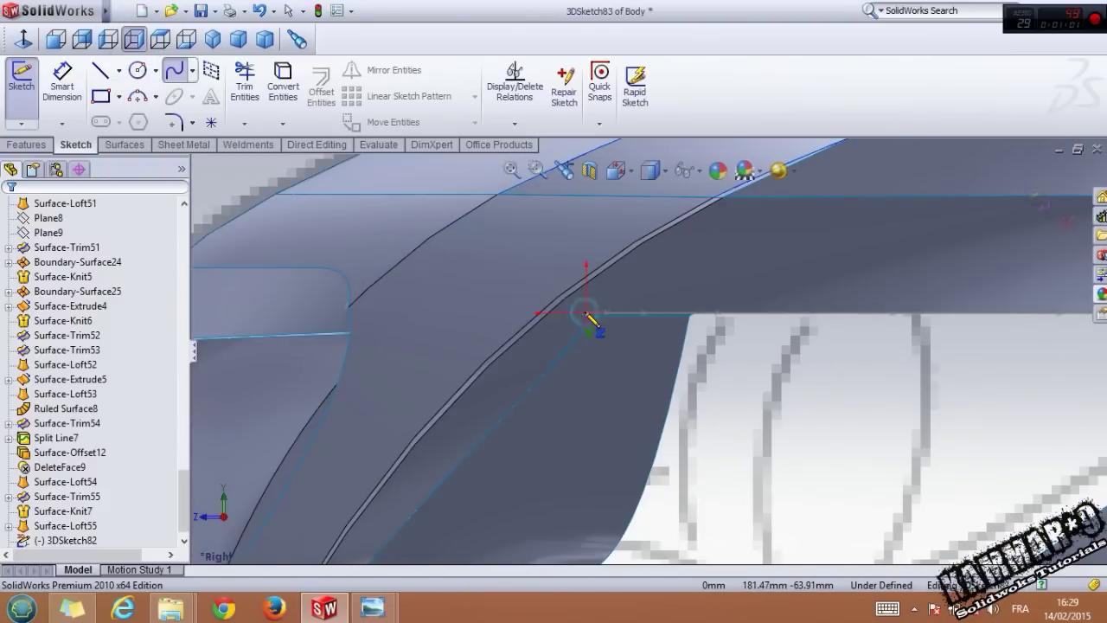
scroll(563, 395, "up", 2)
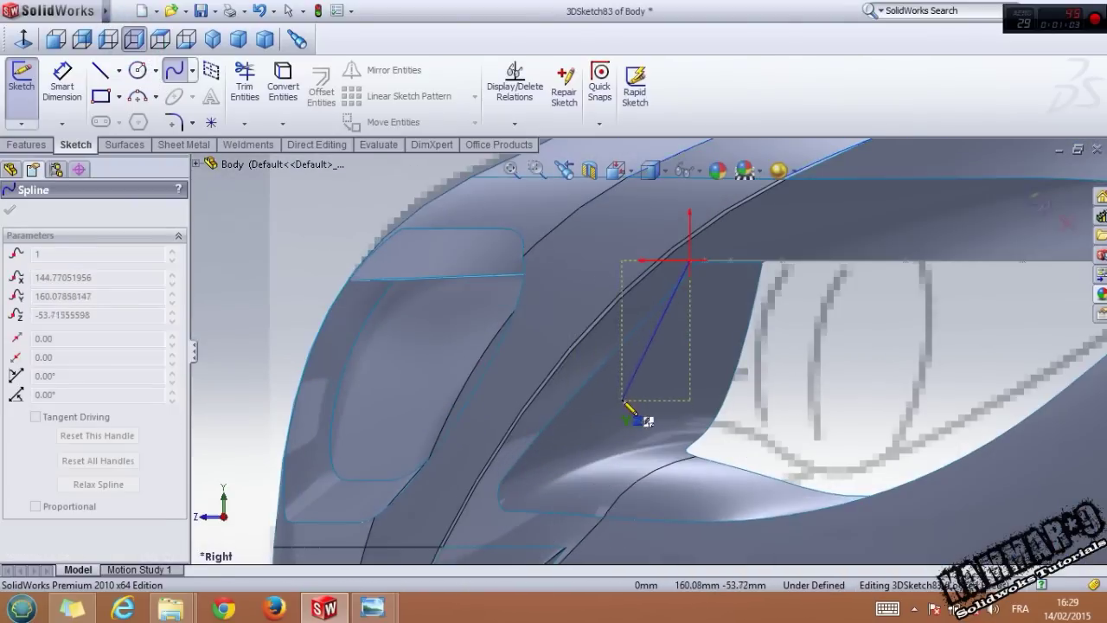
left_click(628, 362)
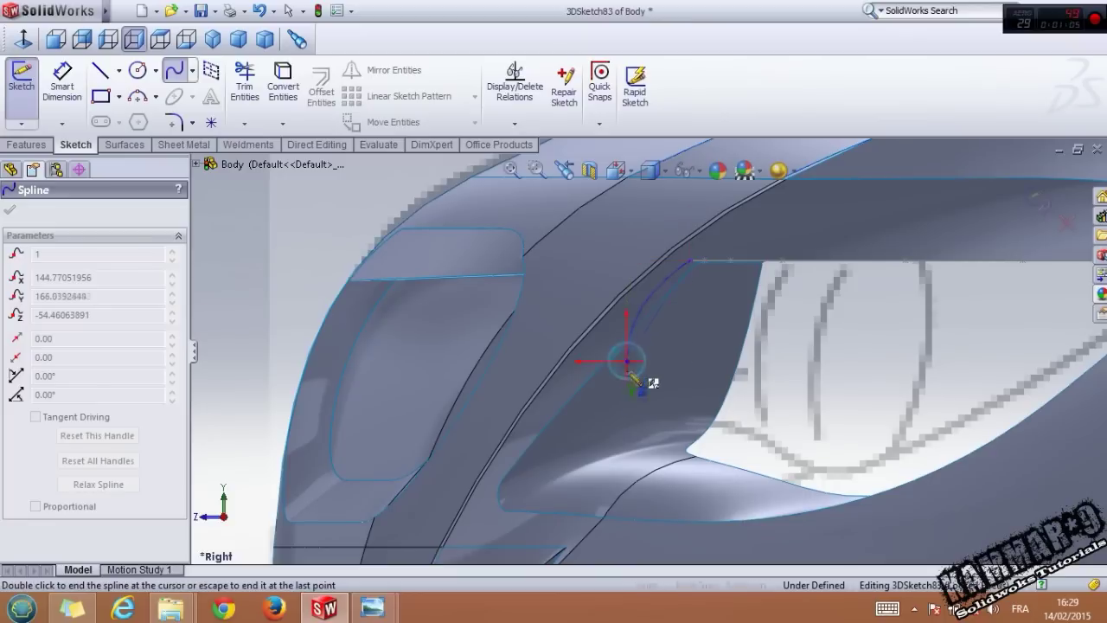
double_click(617, 485)
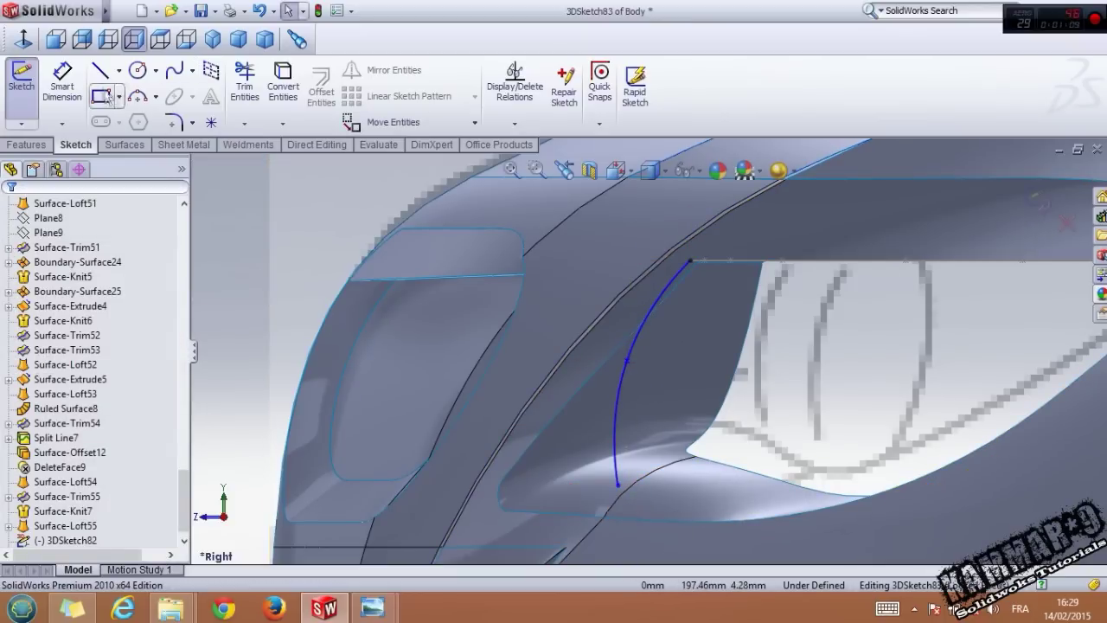
- In the Front view, move the spline's lower endpoint about 17 mm along X toward the grille using the sketcher triad
left_click(55, 39)
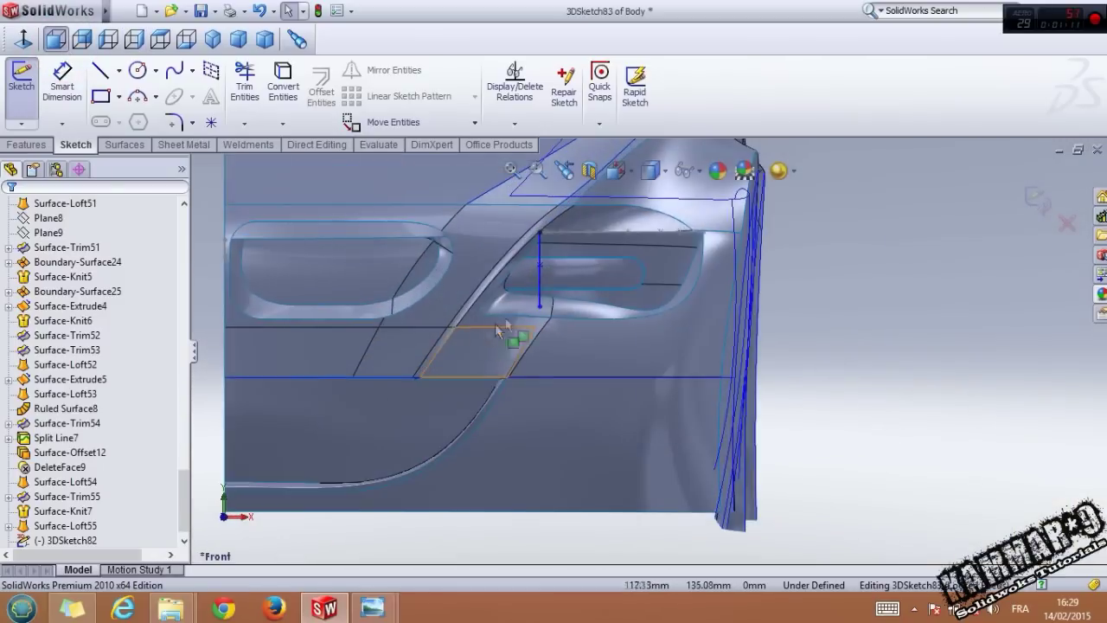
scroll(482, 333, "down", 3)
right_click(571, 313)
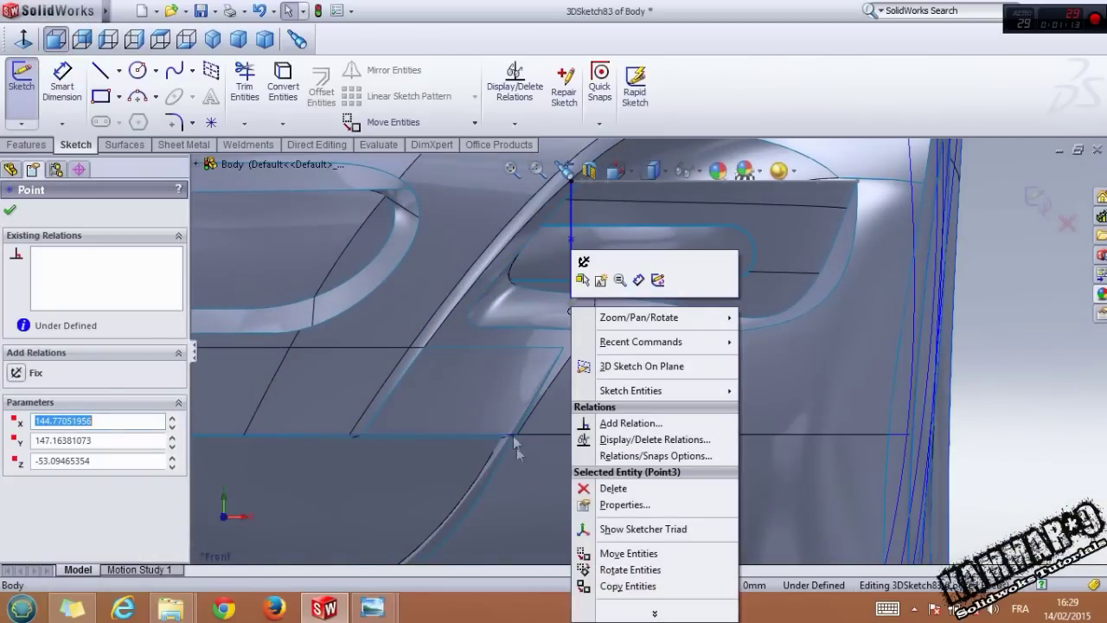
left_click(622, 529)
scroll(657, 327, "down", 3)
mouse_move(617, 329)
left_mouse_down()
mouse_move(498, 327)
mouse_move(529, 327)
left_mouse_up()
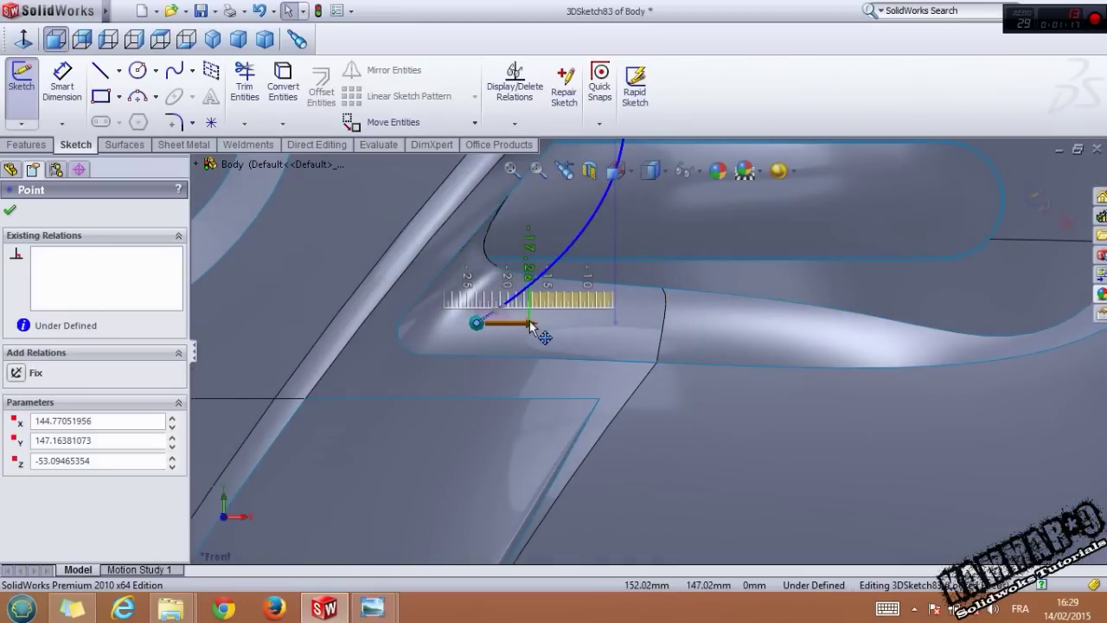
scroll(583, 260, "up", 5)
scroll(599, 266, "down", 6)
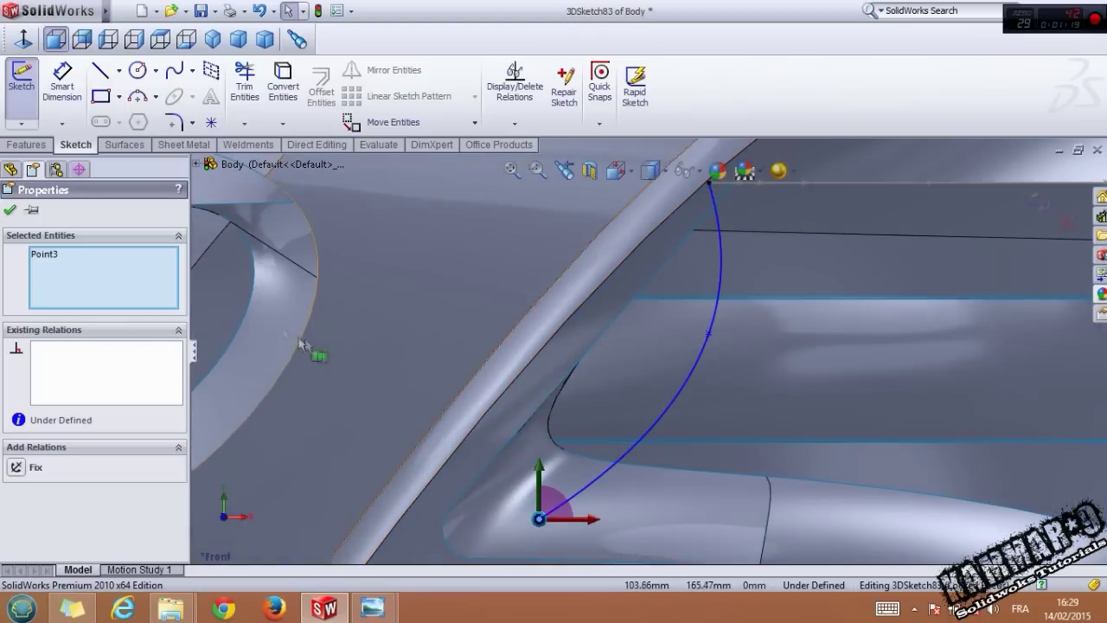
left_click(10, 210)
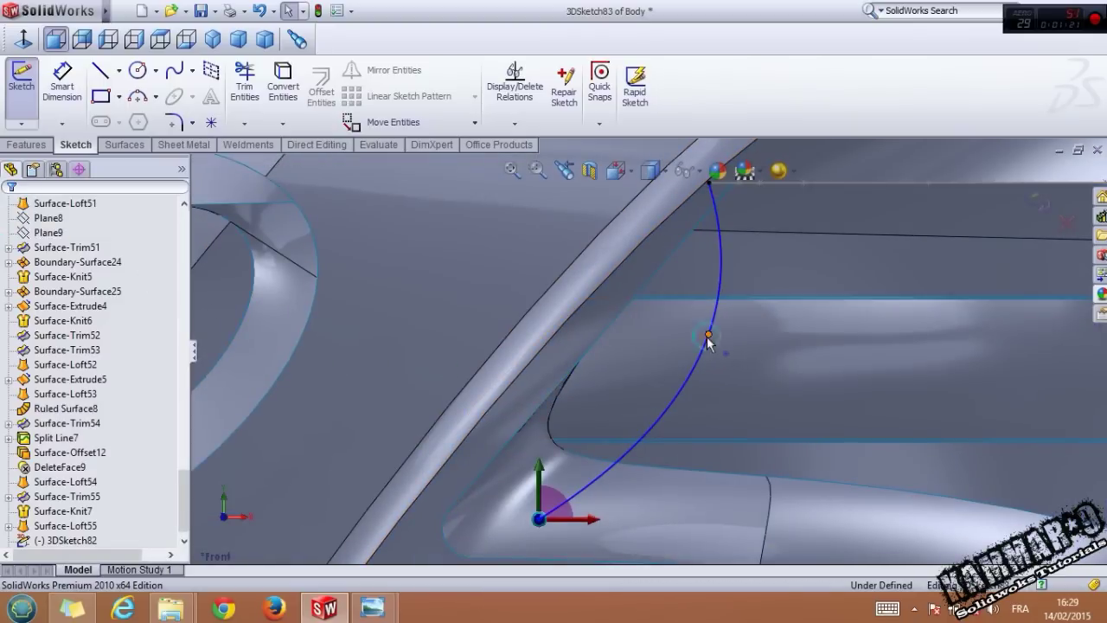
- Move the spline's middle point along X toward the grille with the sketcher triad, onto the headlight's front edge
right_click(708, 336)
left_click(769, 530)
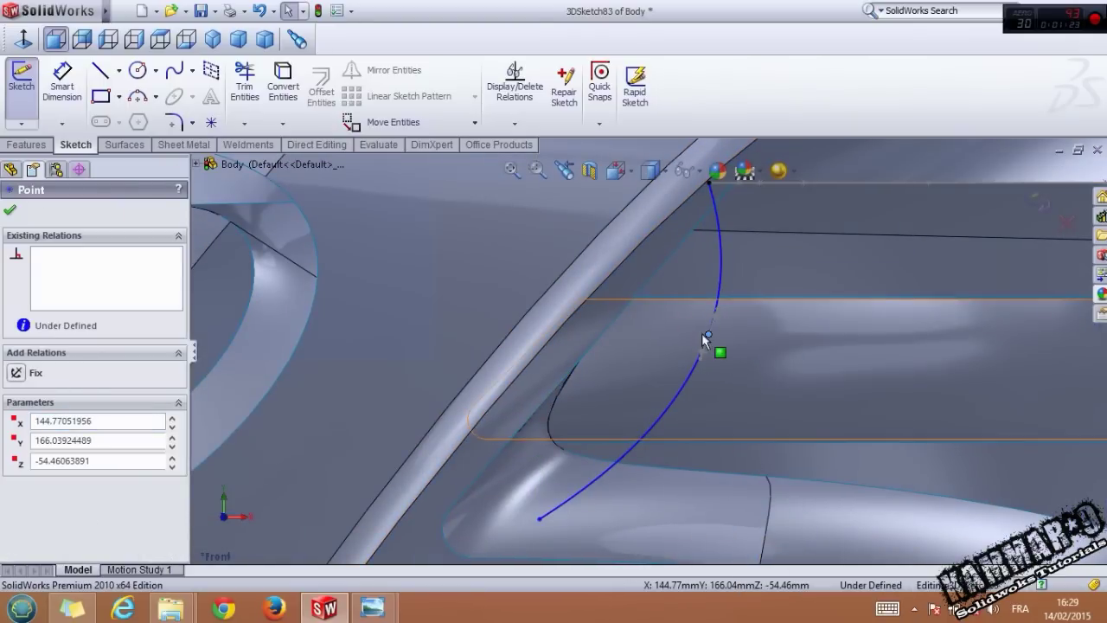
right_click(707, 337)
left_click(766, 529)
left_click_drag(762, 343, 619, 364)
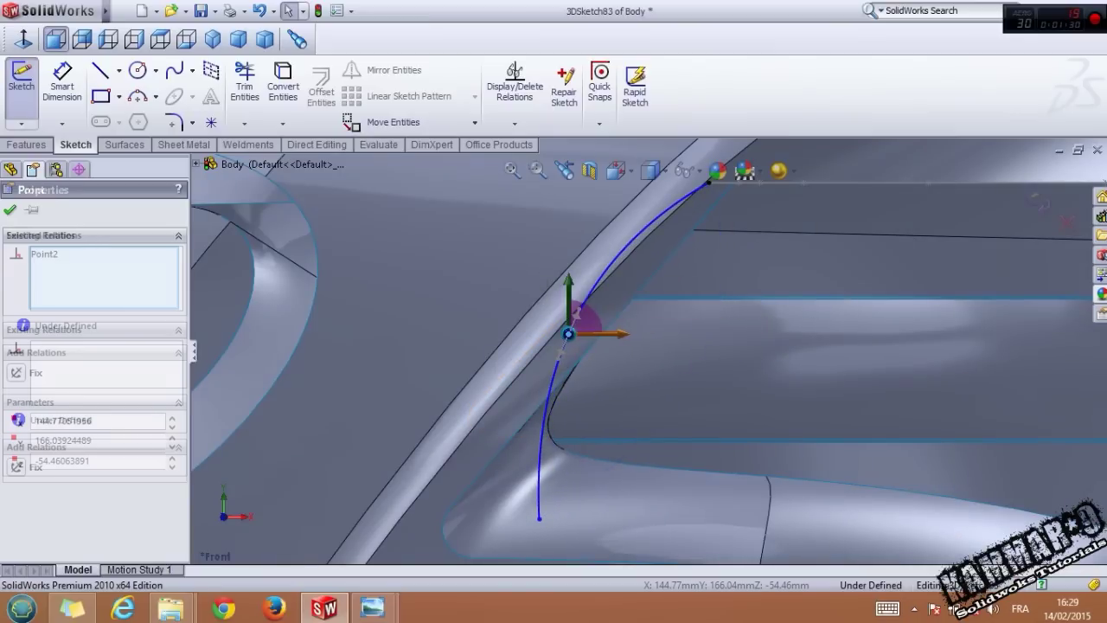
- Adjust the tangent handle at the spline's upper endpoint so the curve follows the headlight recess edge, and exit the 3D sketch
left_click(707, 185)
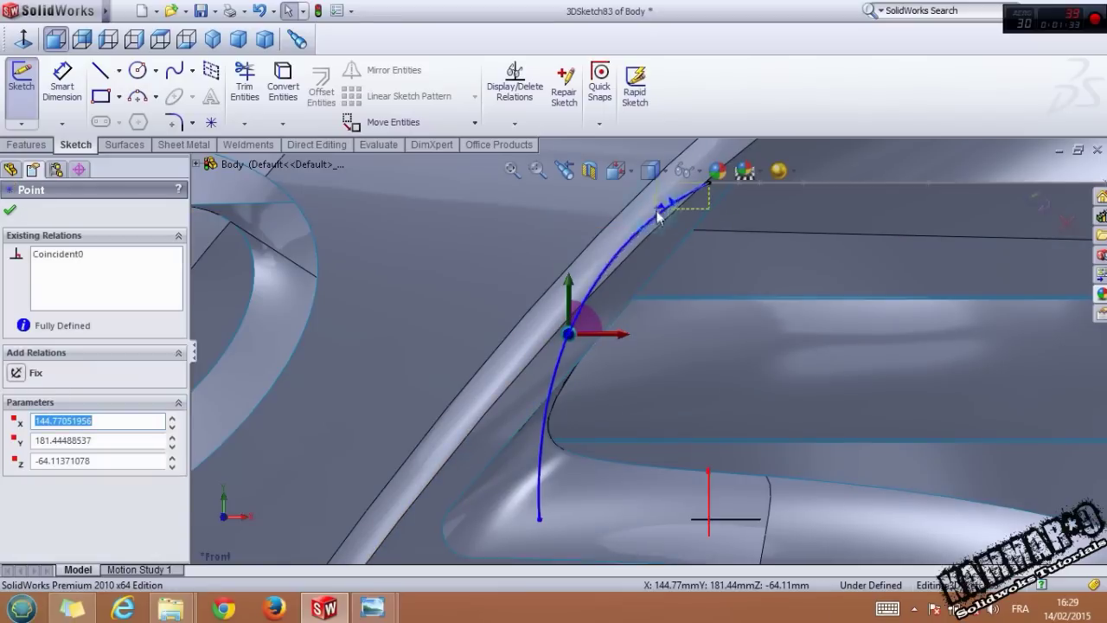
left_click(667, 226)
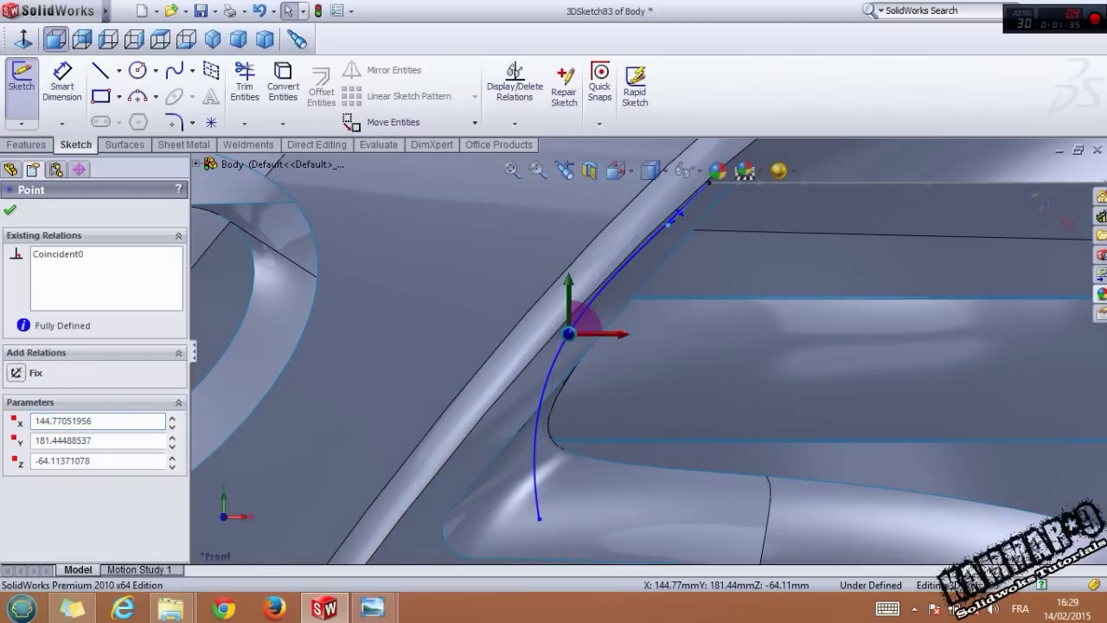
scroll(665, 351, "up", 3)
middle_click_drag(610, 402, 597, 398)
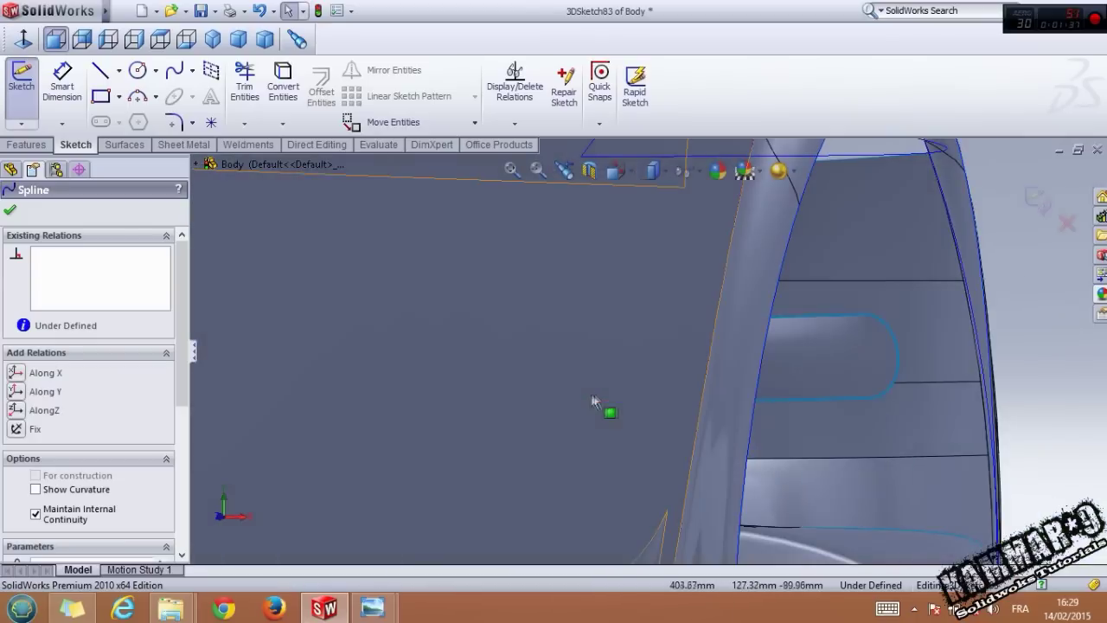
scroll(647, 364, "up", 2)
left_click(1039, 202)
scroll(899, 279, "up", 9)
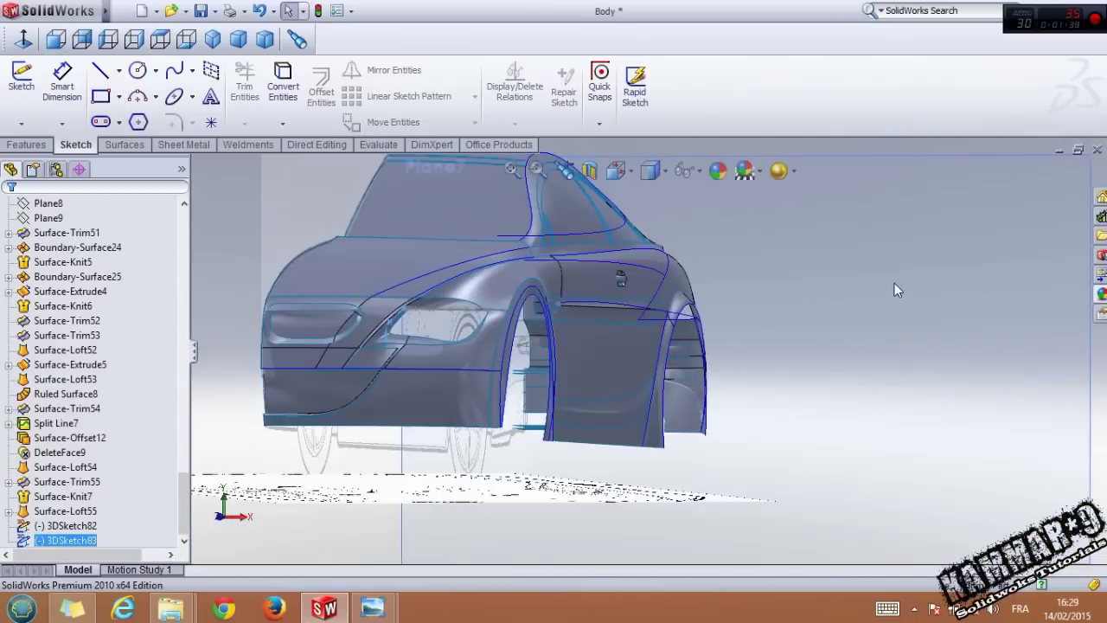
scroll(418, 320, "down", 6)
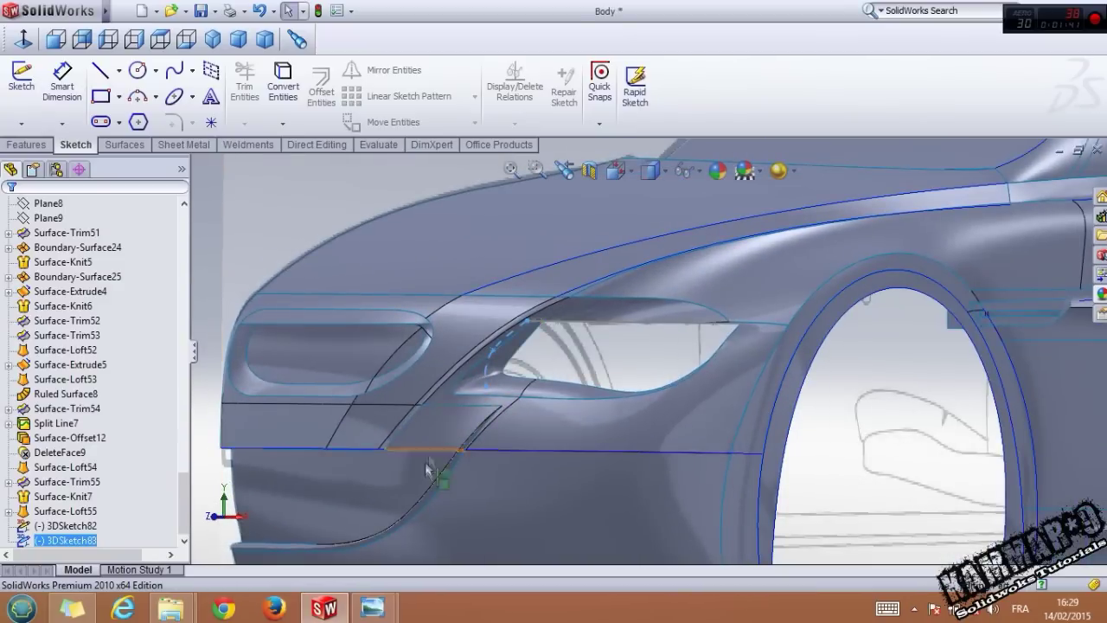
middle_click_drag(445, 392, 408, 550)
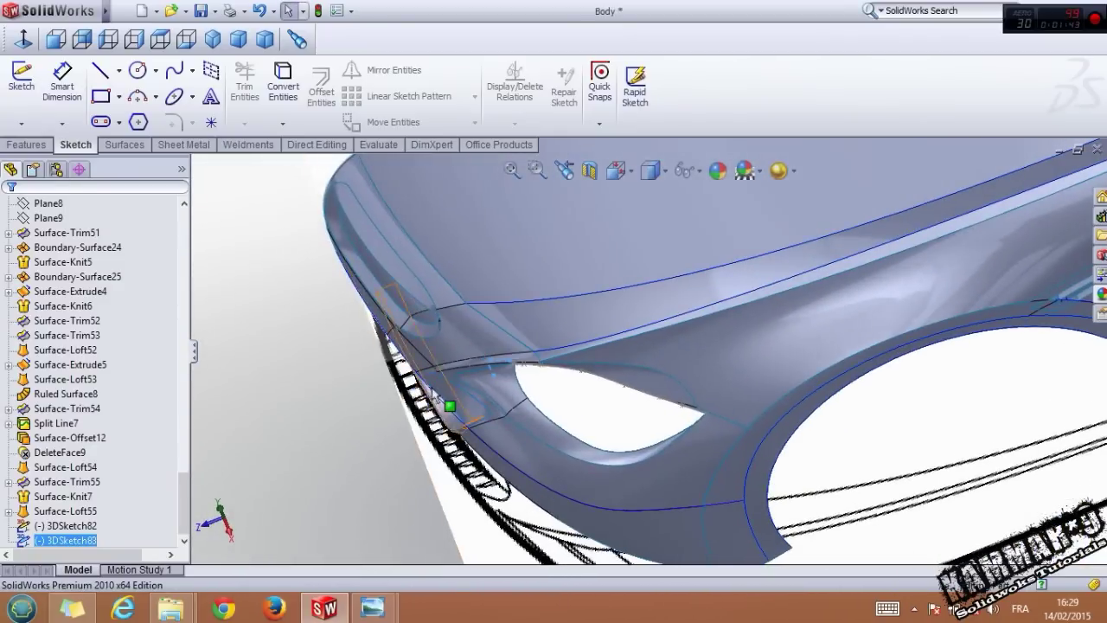
middle_click_drag(450, 410, 440, 285)
left_click(270, 399)
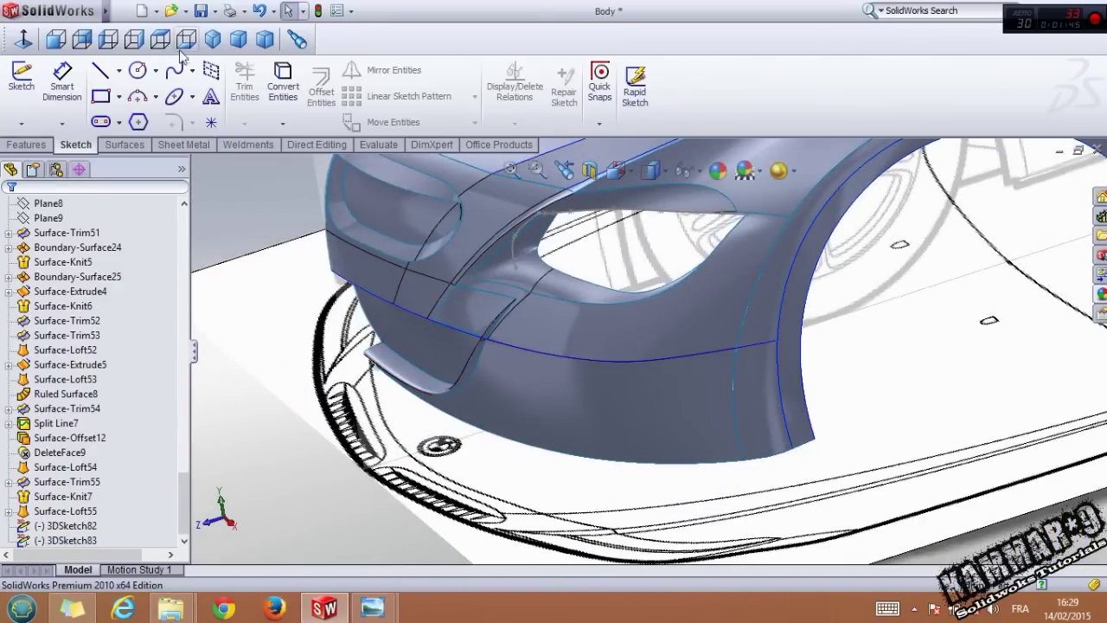
- In a new 3D sketch, draw a three-point spline in the Front view from the front spline's lower end along the headlight's lower edge
left_click(22, 127)
left_click(45, 155)
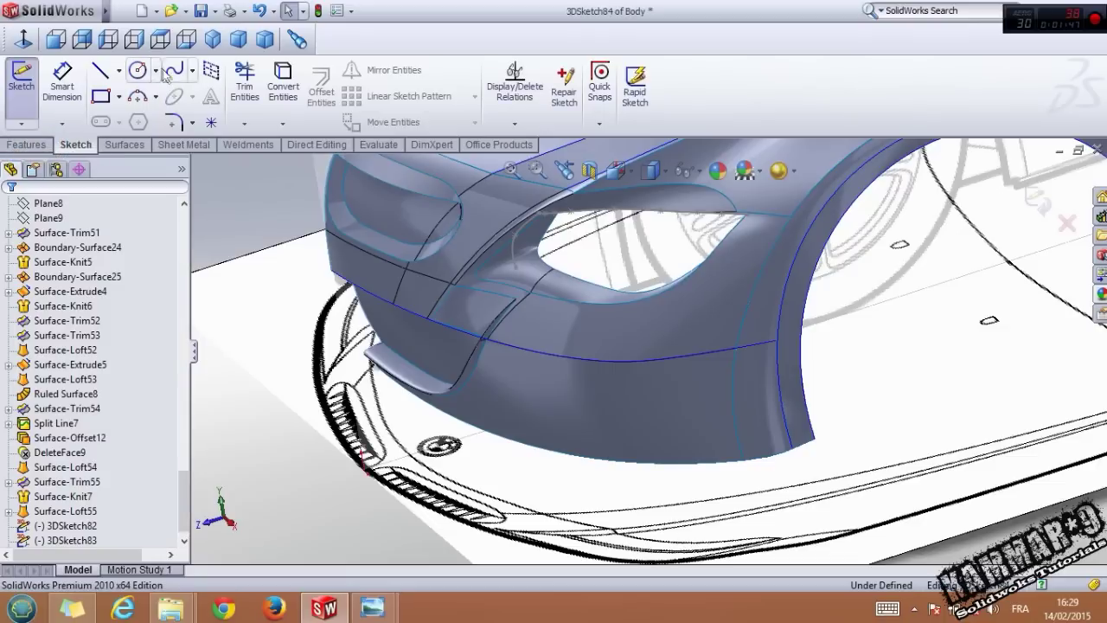
left_click(174, 72)
scroll(516, 268, "down", 1)
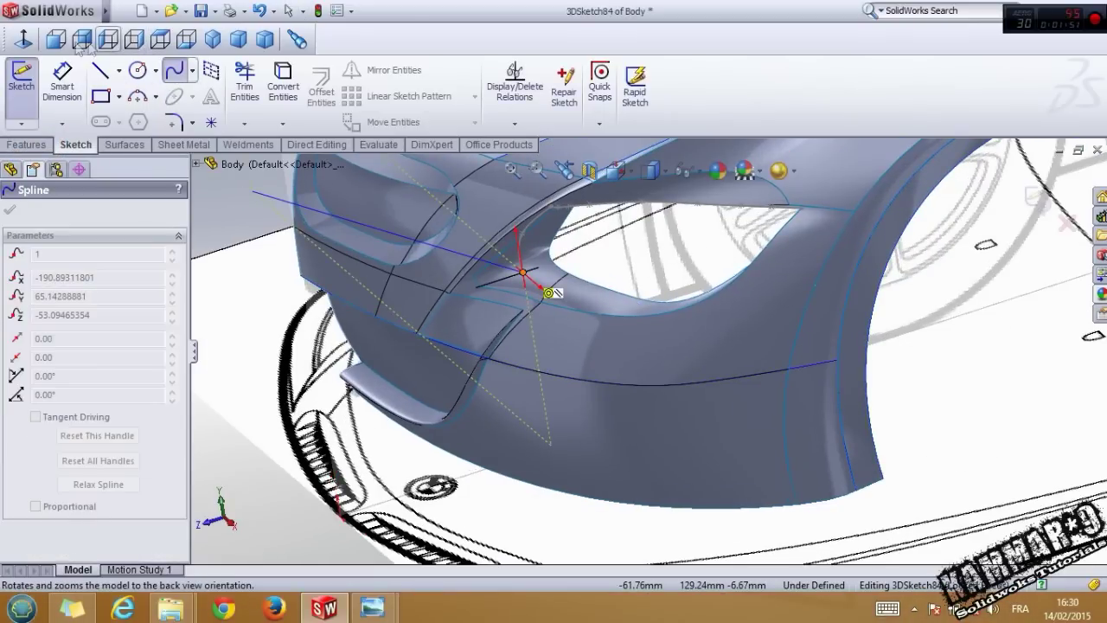
left_click(55, 39)
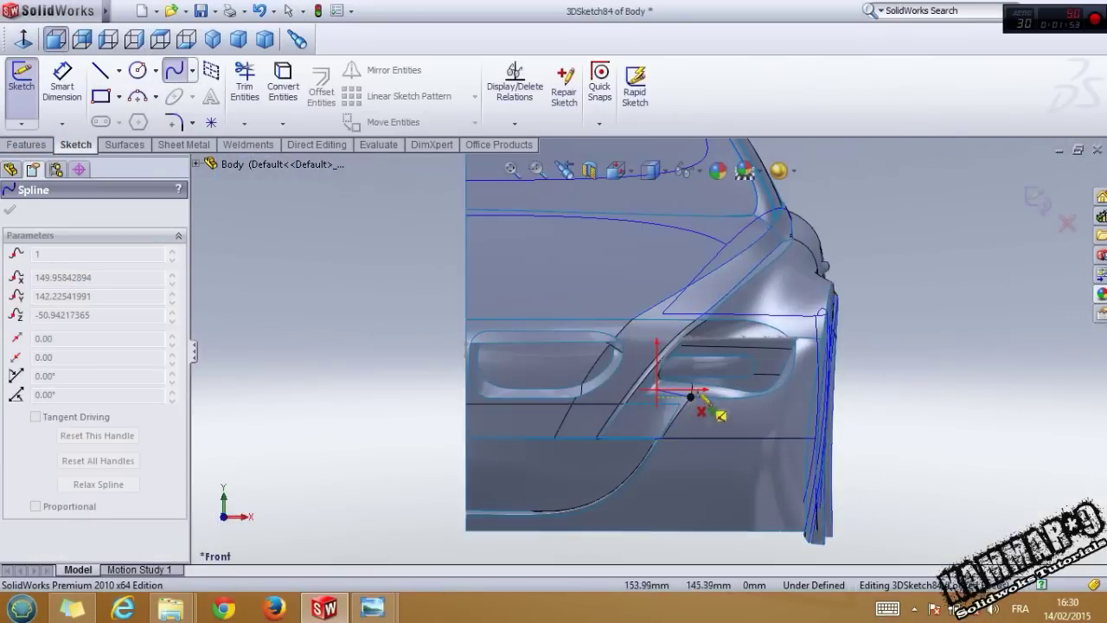
scroll(703, 391, "down", 2)
left_click(701, 382)
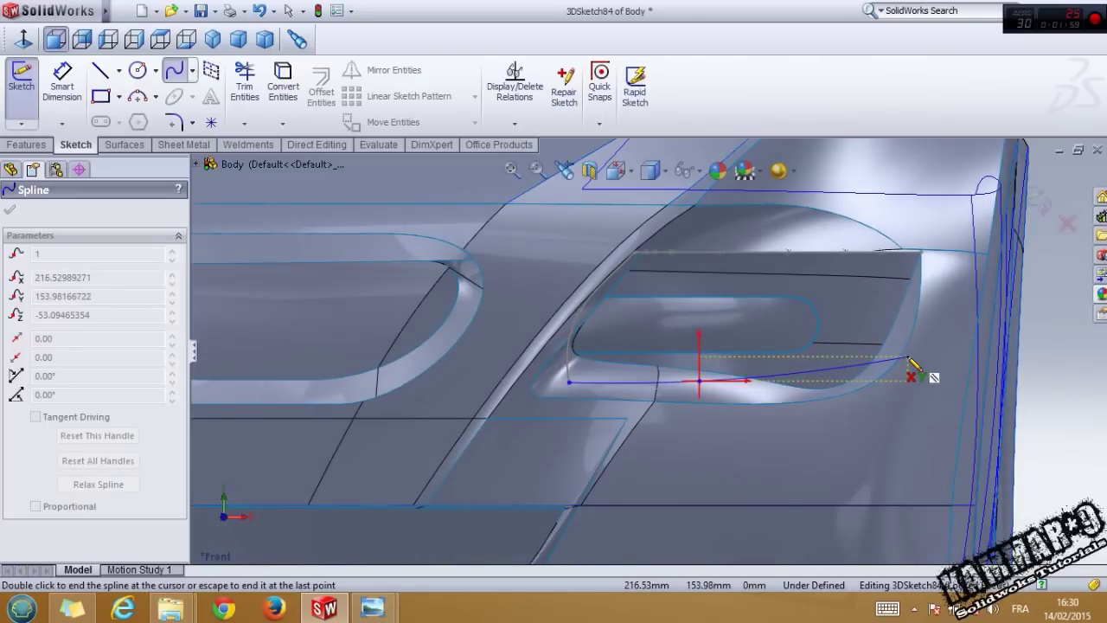
left_click(907, 356)
key("Escape")
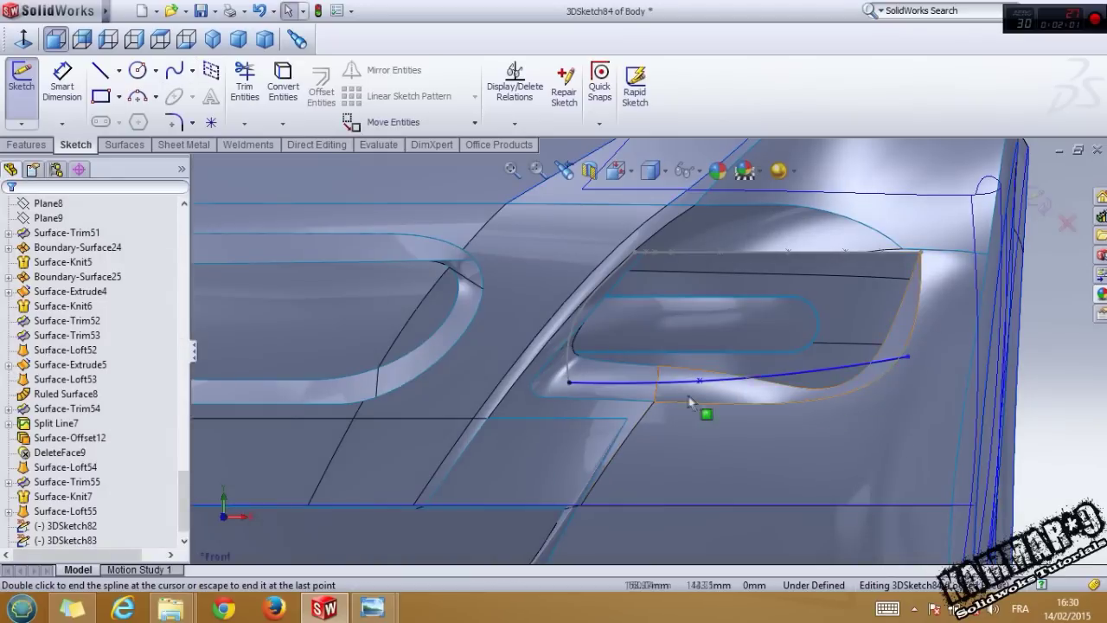
- Pull the spline's middle point below the headlight's lower lip and adjust the tangent handle at its front end to follow the edge
left_click_drag(701, 385, 742, 422)
left_click(642, 410)
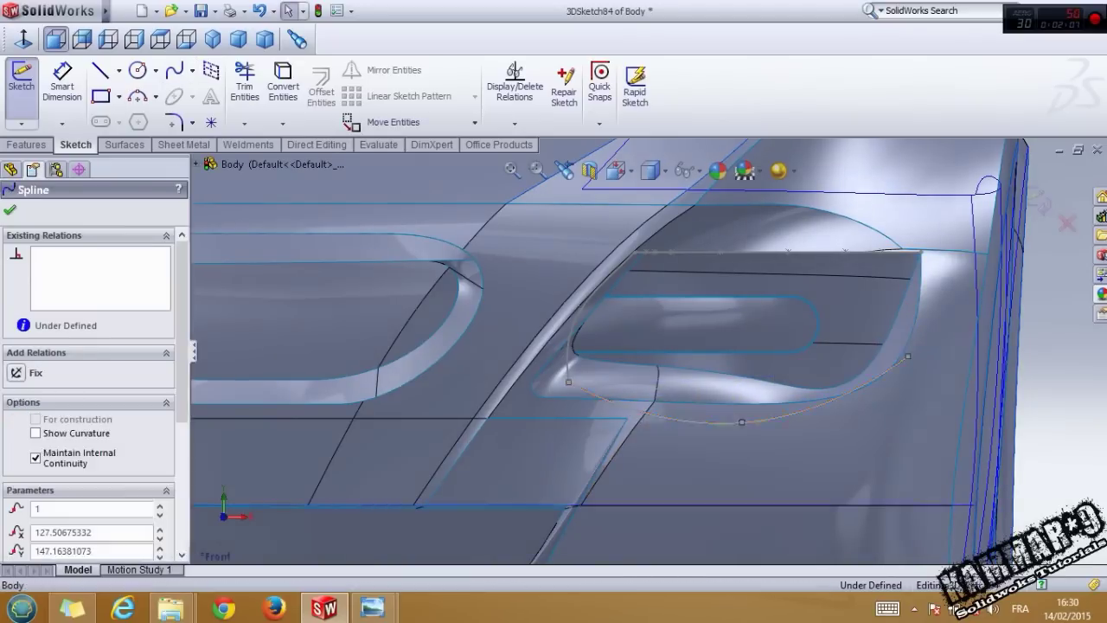
left_click_drag(617, 408, 631, 371)
left_click_drag(742, 422, 769, 415)
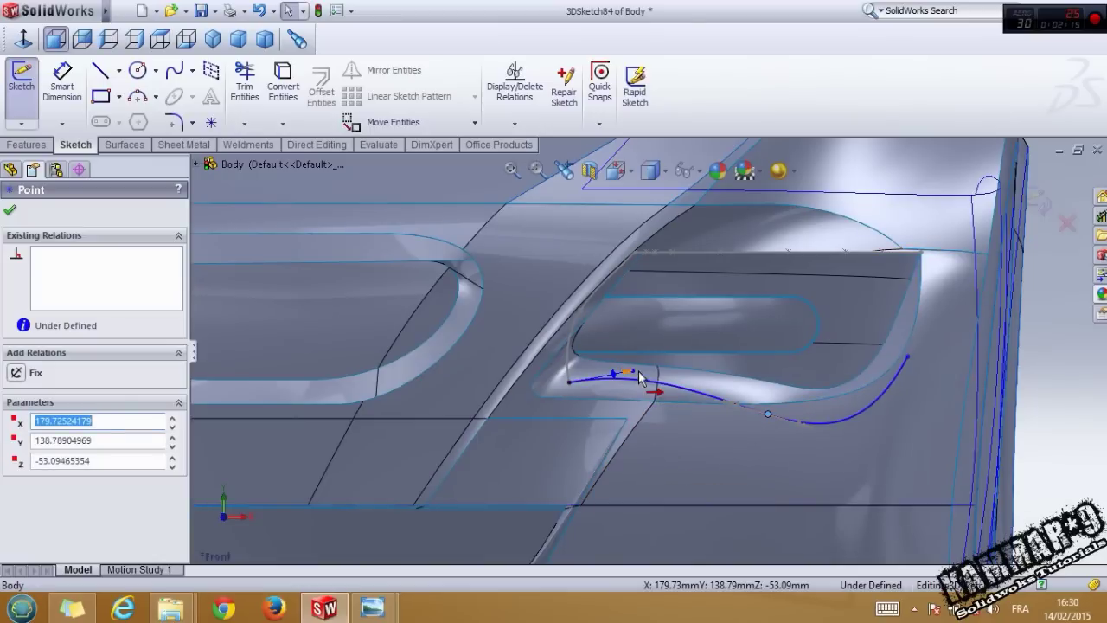
left_click_drag(635, 370, 639, 390)
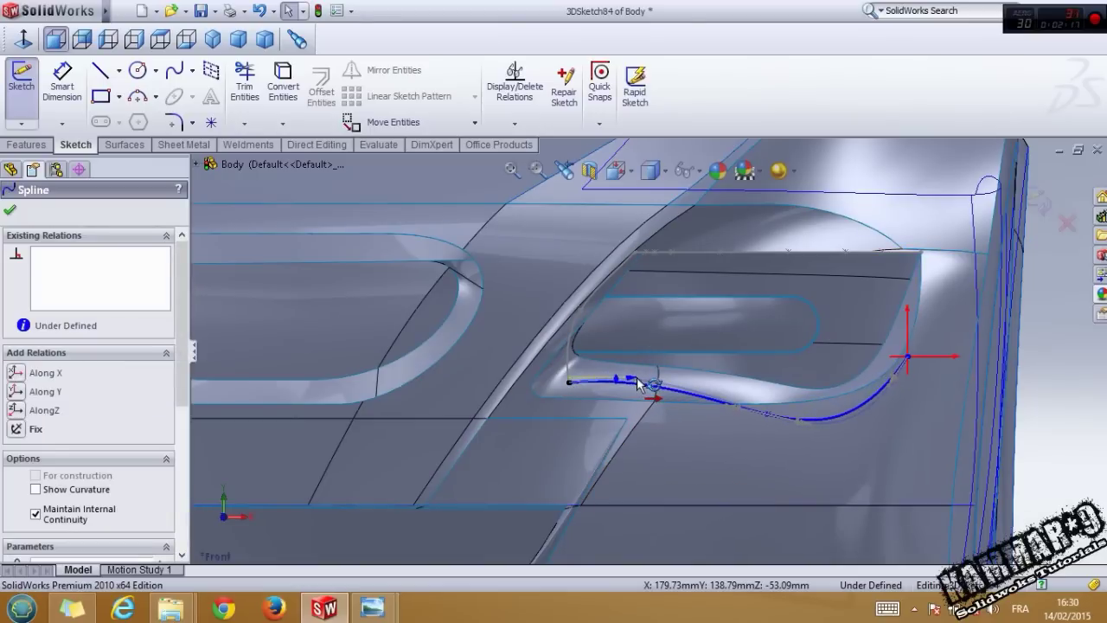
- In the Top view, move the lower spline's outer endpoint along Z toward the headlight's rear corner using the sketcher triad
scroll(834, 383, "up", 2)
middle_click_drag(645, 328, 706, 350)
left_click(125, 11)
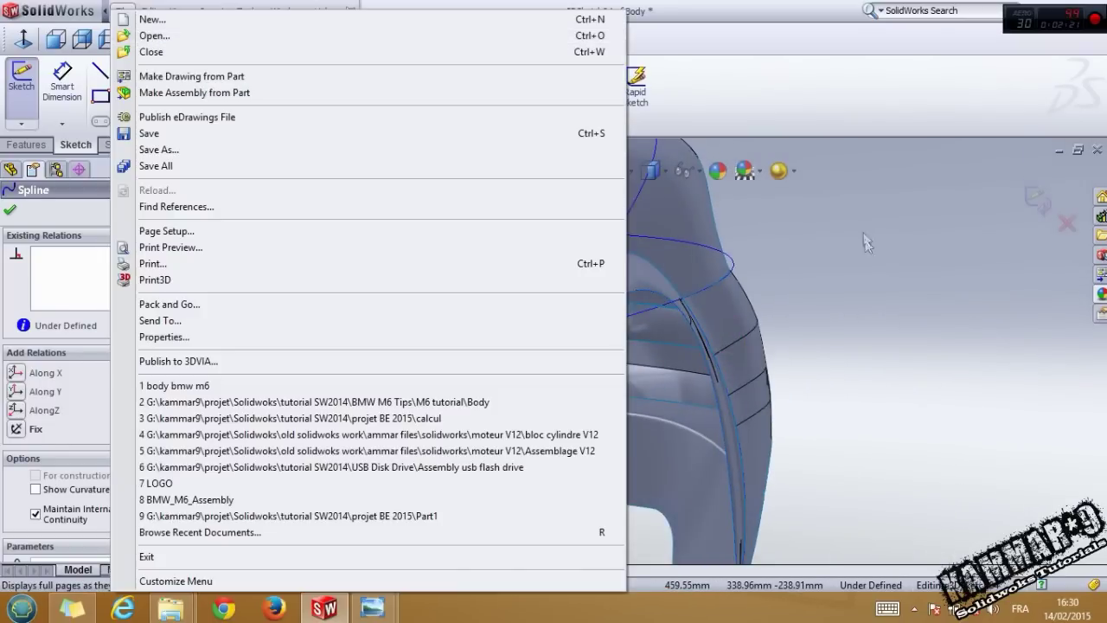
left_click(865, 243)
left_click(168, 45)
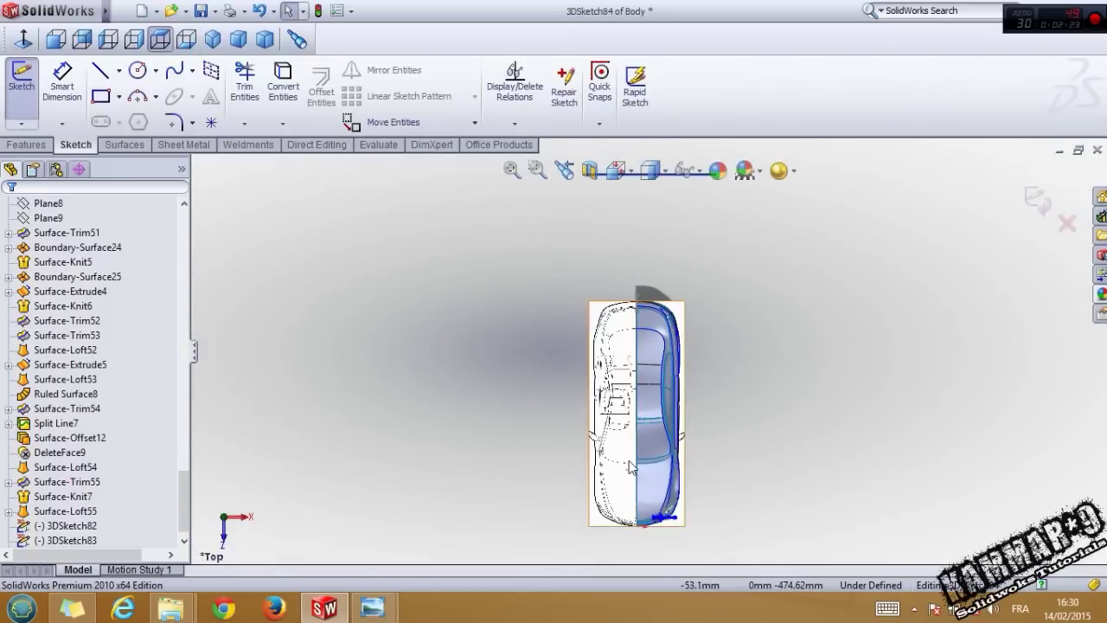
scroll(688, 508, "down", 4)
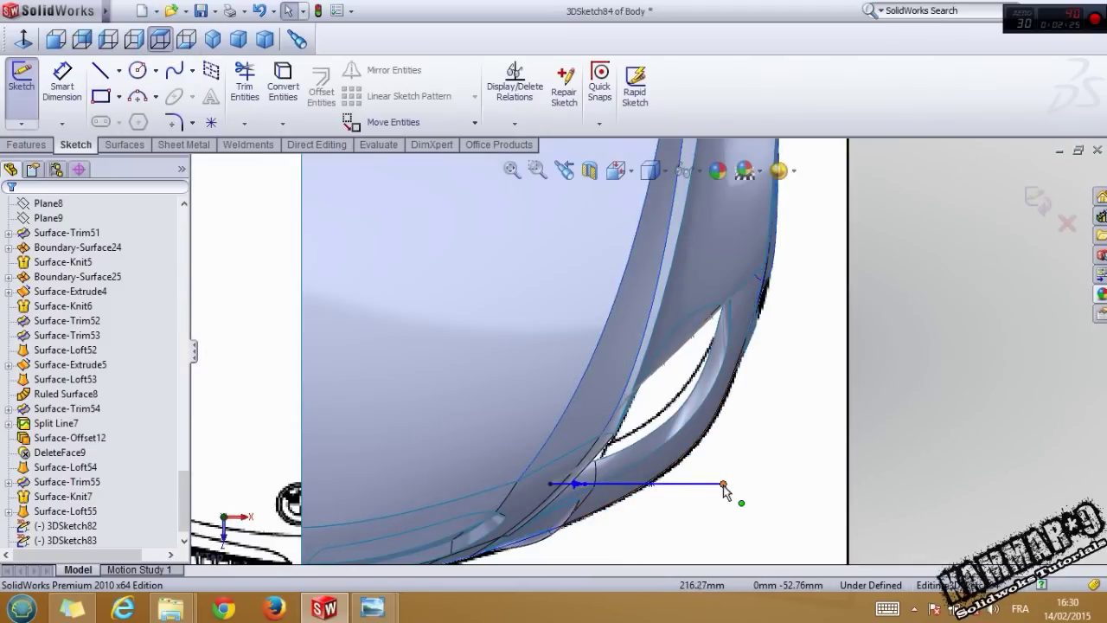
right_click(724, 487)
left_click(754, 529)
left_click_drag(732, 494, 733, 375)
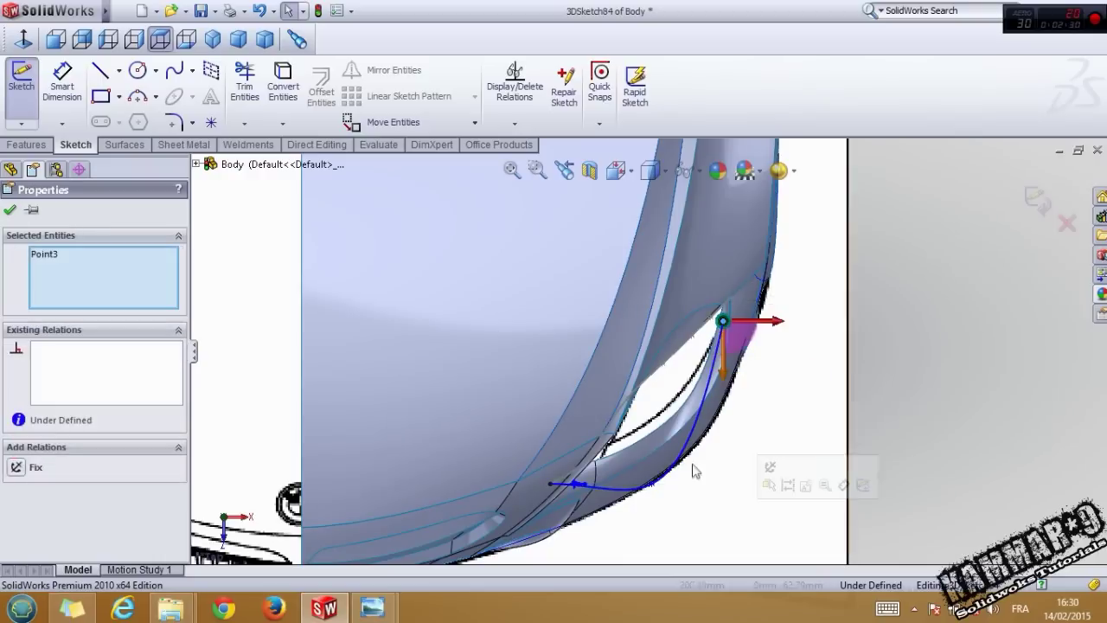
left_click(746, 510)
- Move the lower spline's middle point along Z with the sketcher triad, adjust the front tangent handle to follow the bumper, and exit the sketch
right_click(654, 488)
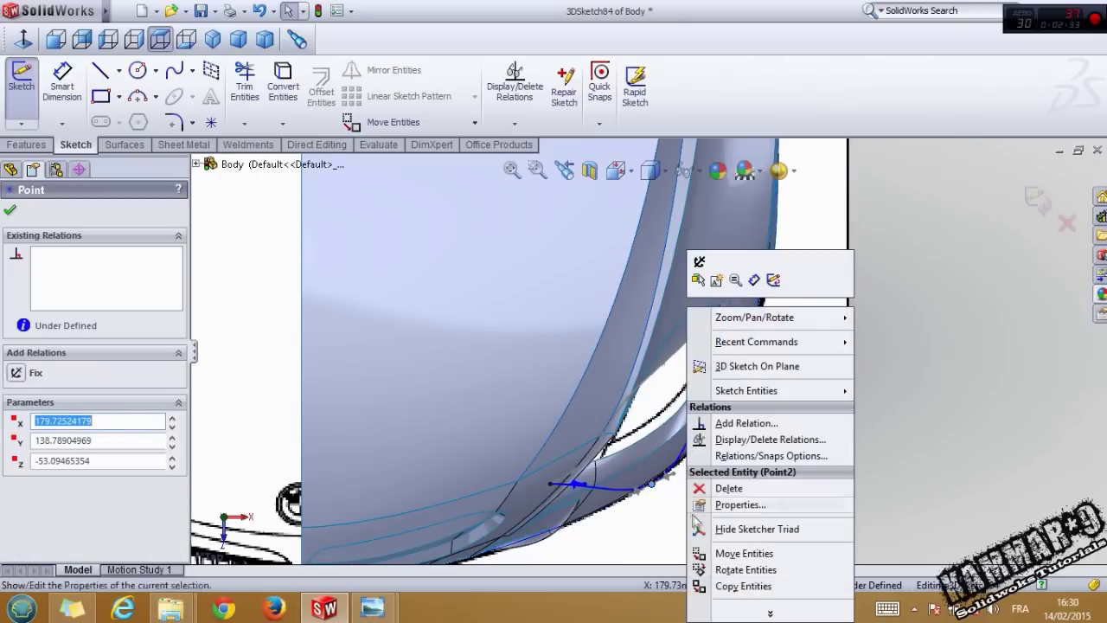
left_click(698, 524)
right_click(654, 485)
left_click(682, 525)
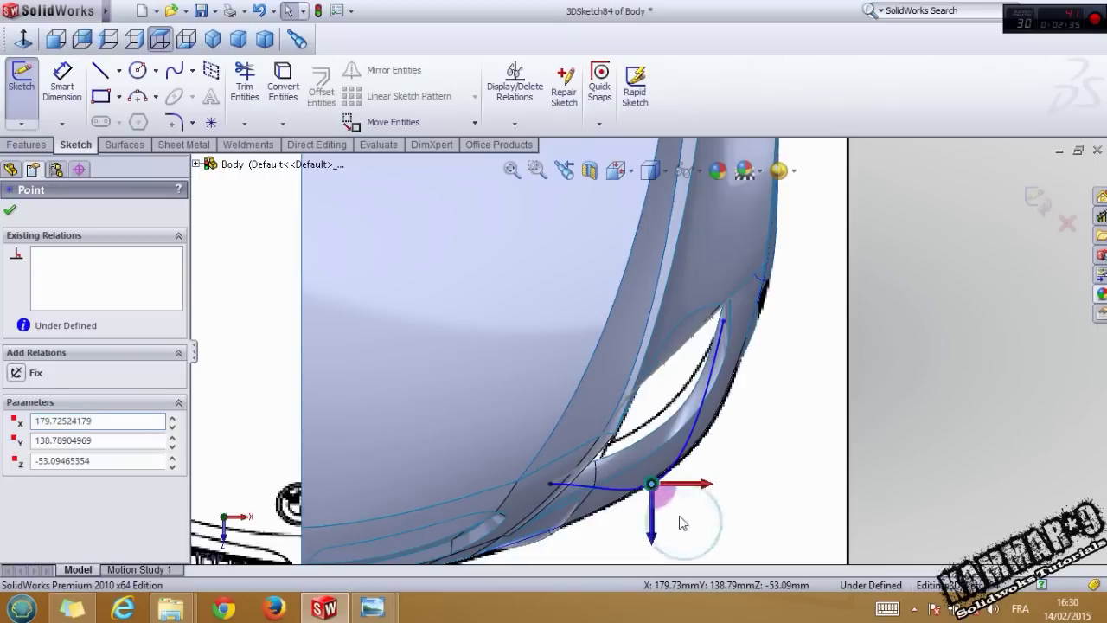
mouse_move(654, 537)
left_mouse_down()
mouse_move(655, 519)
mouse_move(673, 509)
mouse_move(663, 499)
left_mouse_up()
scroll(635, 467, "down", 2)
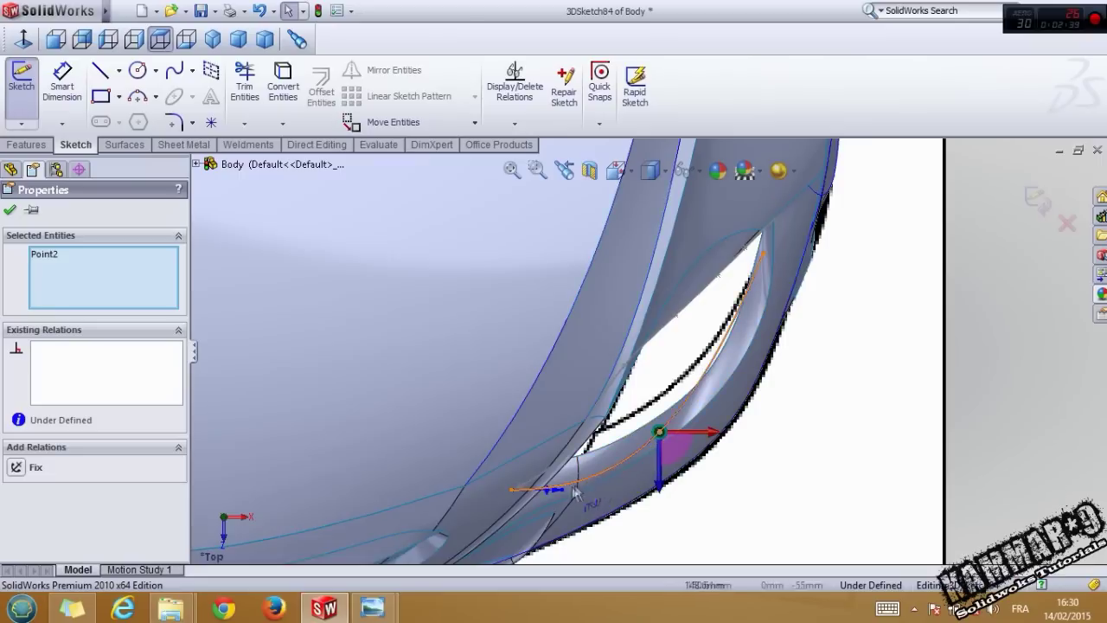
left_click_drag(550, 491, 555, 475)
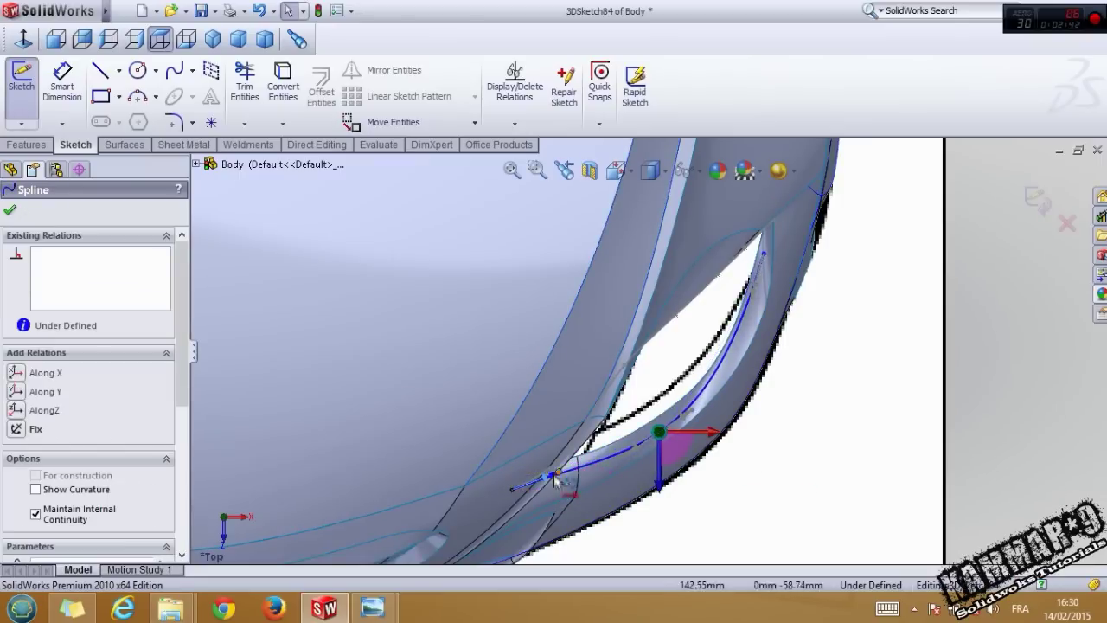
left_click(1035, 201)
- In a new 3D sketch, draw a two-point spline joining the rear ends of the lower and upper headlight splines
middle_click_drag(705, 413, 689, 230)
scroll(687, 230, "up", 5)
scroll(630, 277, "down", 4)
middle_click_drag(623, 313, 433, 290)
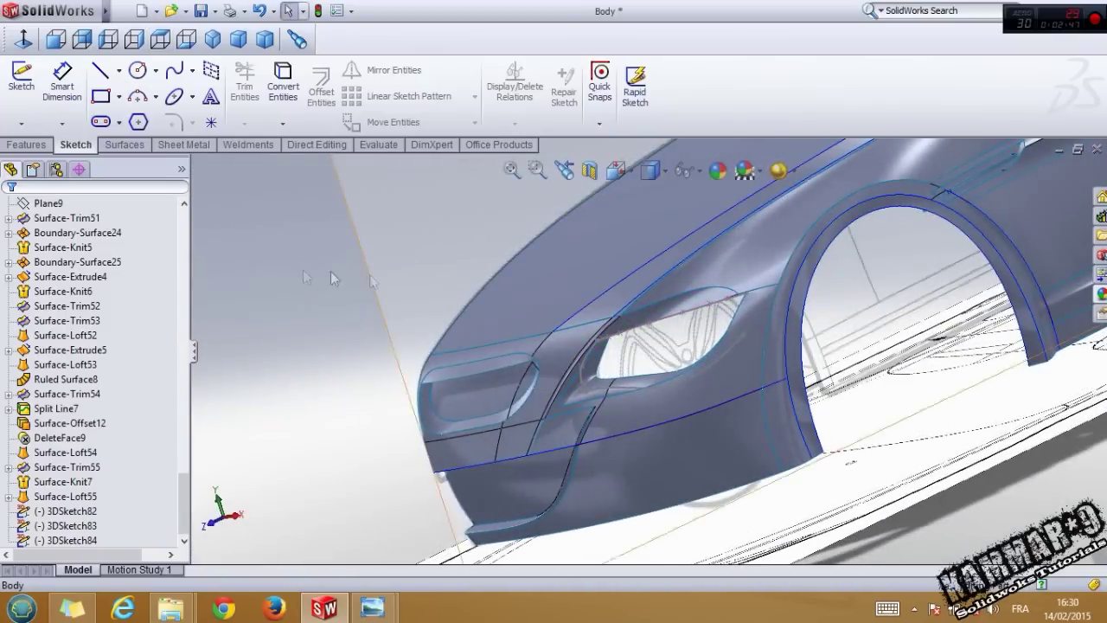
middle_click_drag(552, 286, 520, 281)
left_click(22, 123)
left_click(52, 154)
left_click(177, 73)
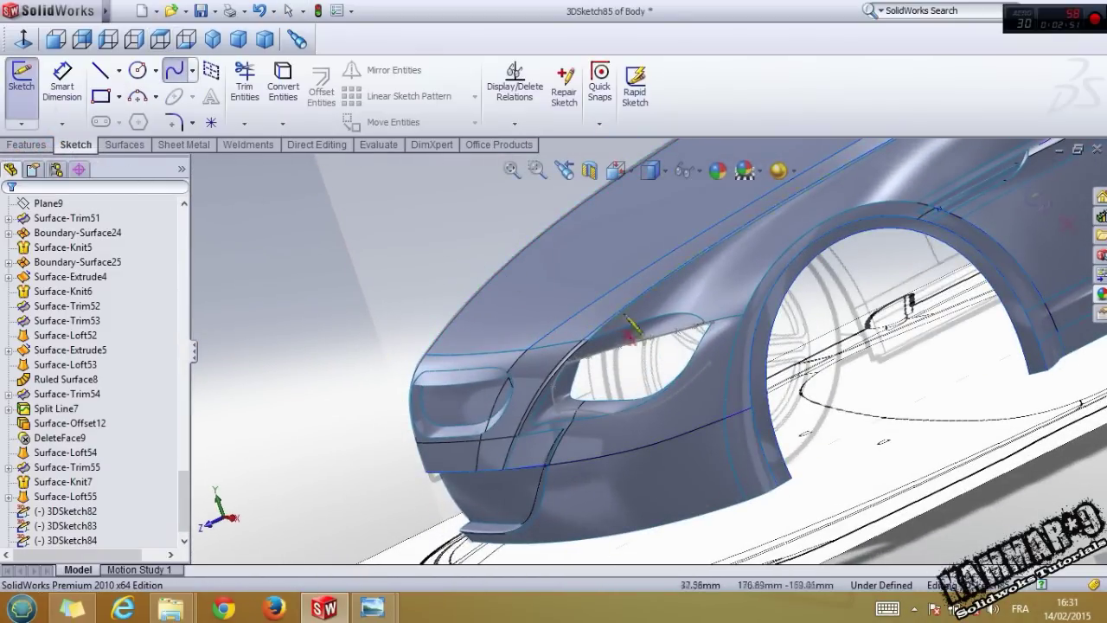
scroll(616, 322, "up", 3)
left_click(735, 272)
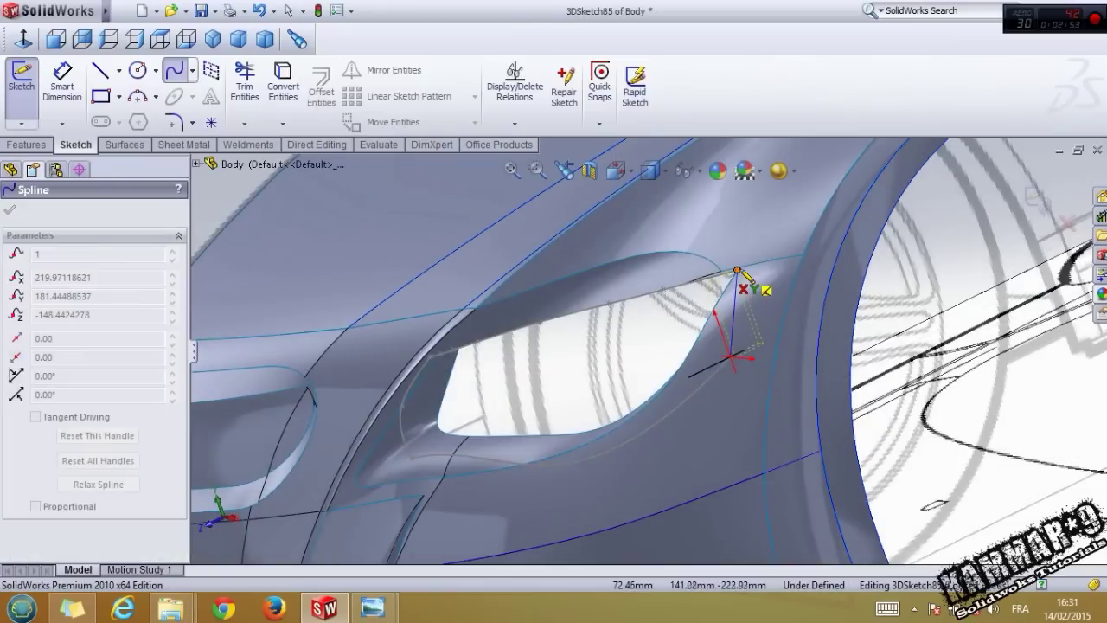
key("Escape")
- In the Front view, bow the rear spline slightly outward with its lower tangent handle and exit the 3D sketch
left_click(56, 39)
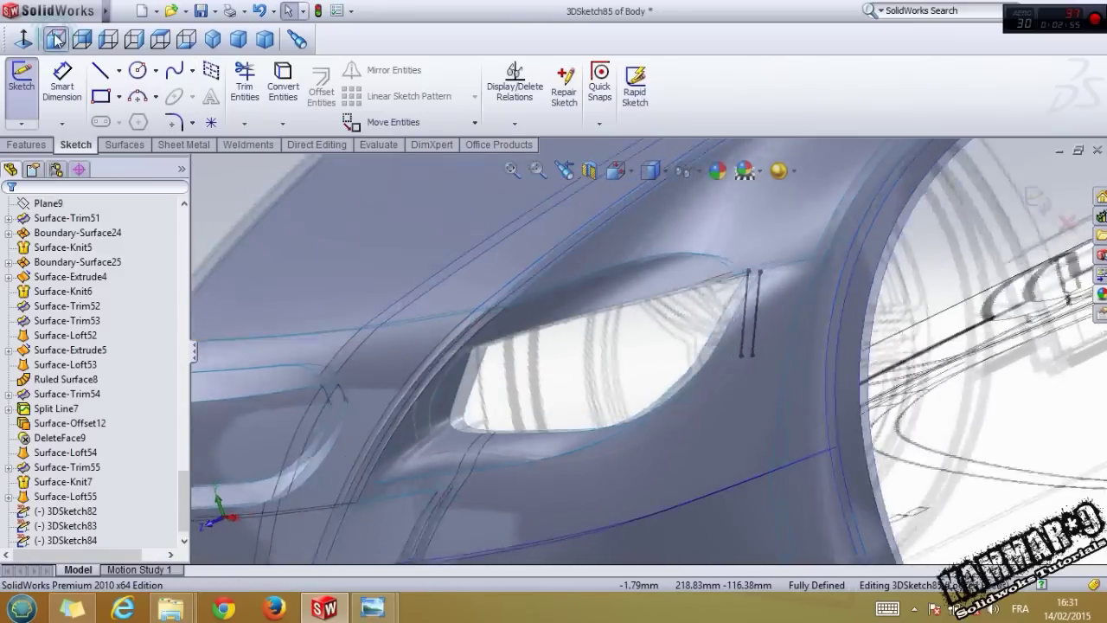
scroll(704, 367, "up", 4)
scroll(703, 363, "up", 5)
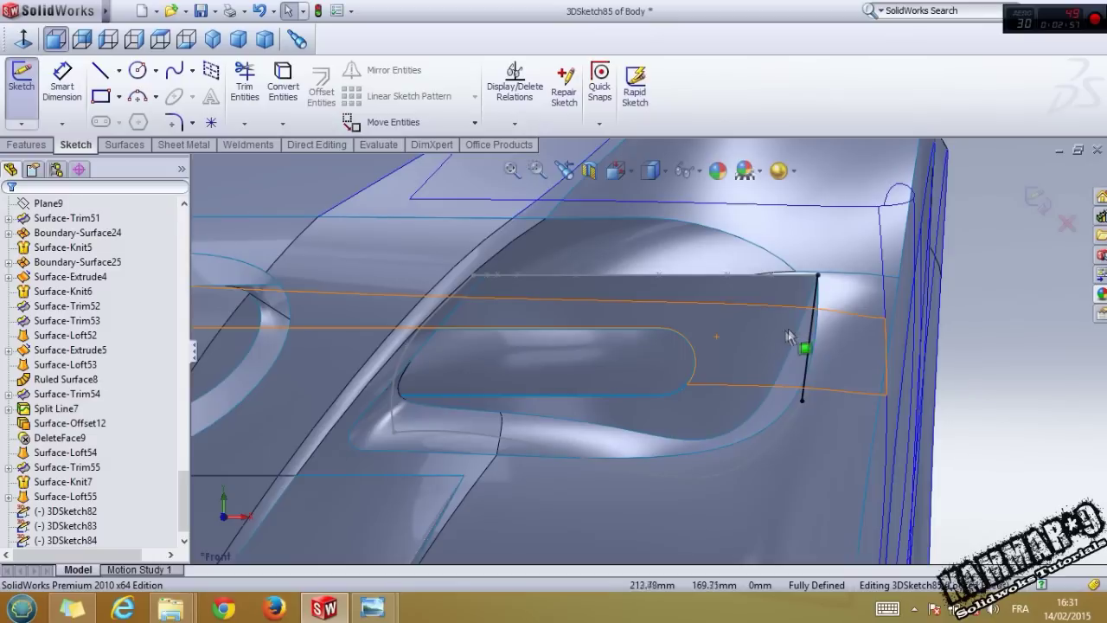
left_click(817, 339)
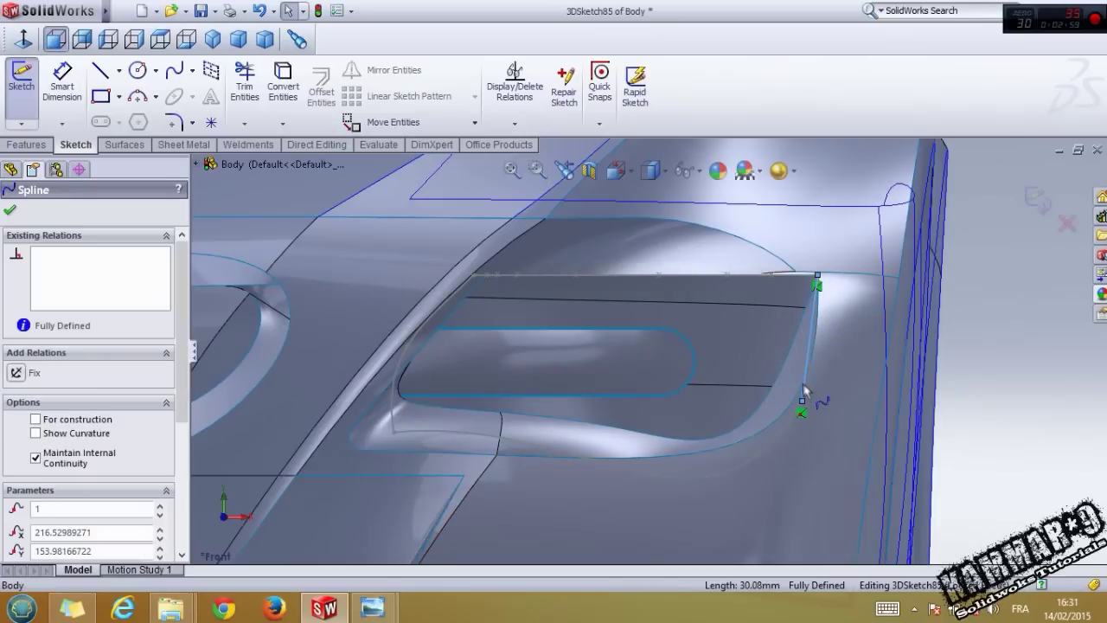
left_click_drag(803, 369, 813, 372)
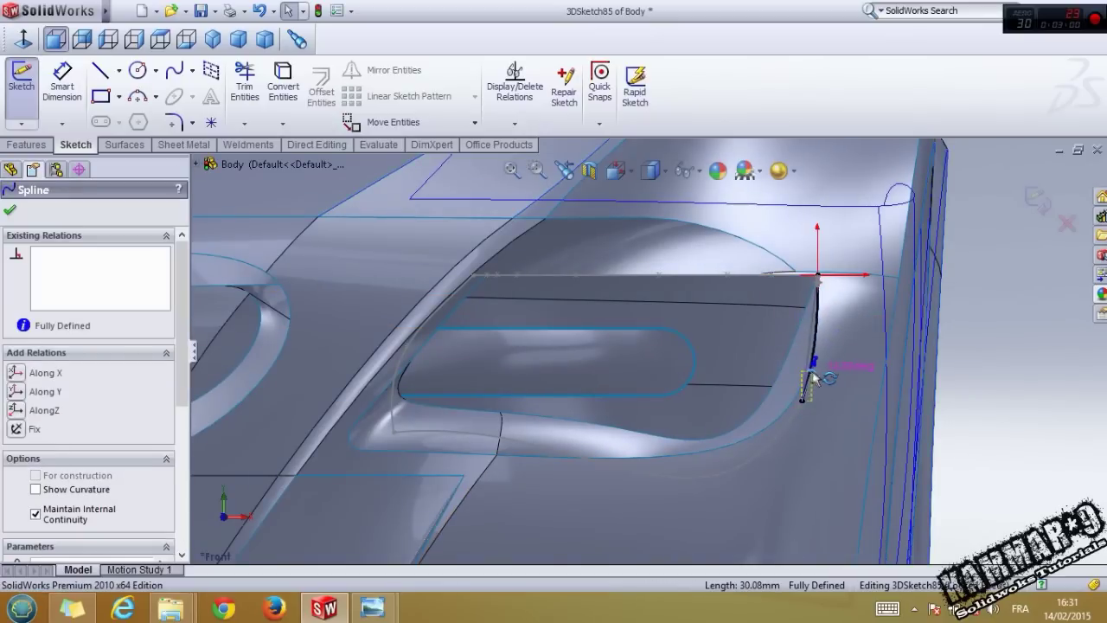
left_click(1008, 206)
left_click(1034, 201)
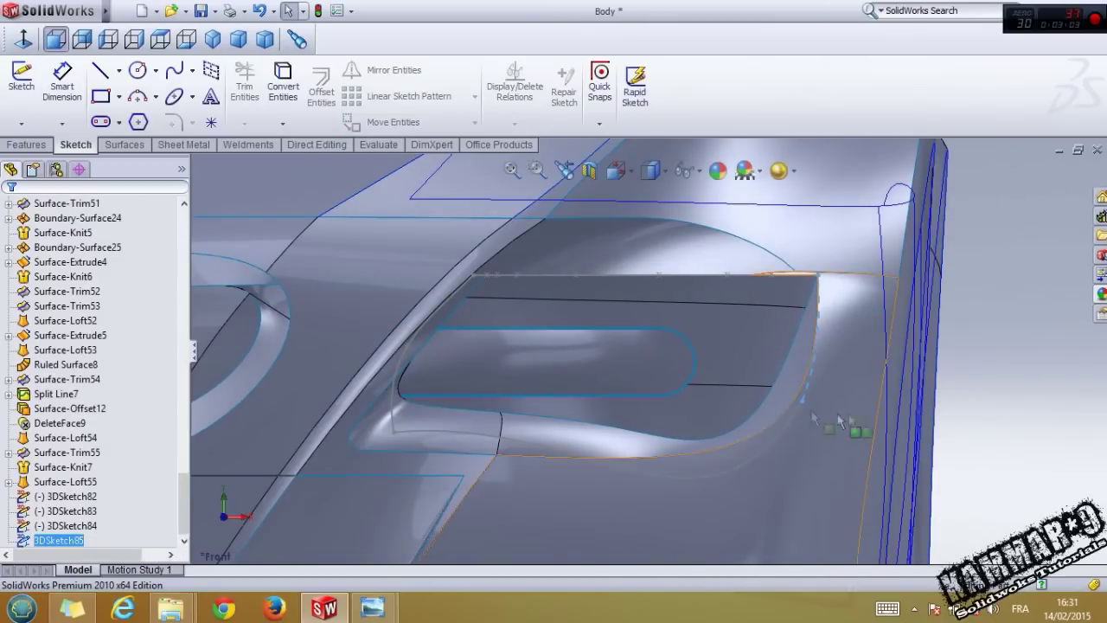
- In a new 3D sketch, draw a two-point spline across the headlight opening from the front spline's middle point to the rear spline
left_click(989, 374)
left_click(27, 127)
left_click(41, 156)
left_click(174, 71)
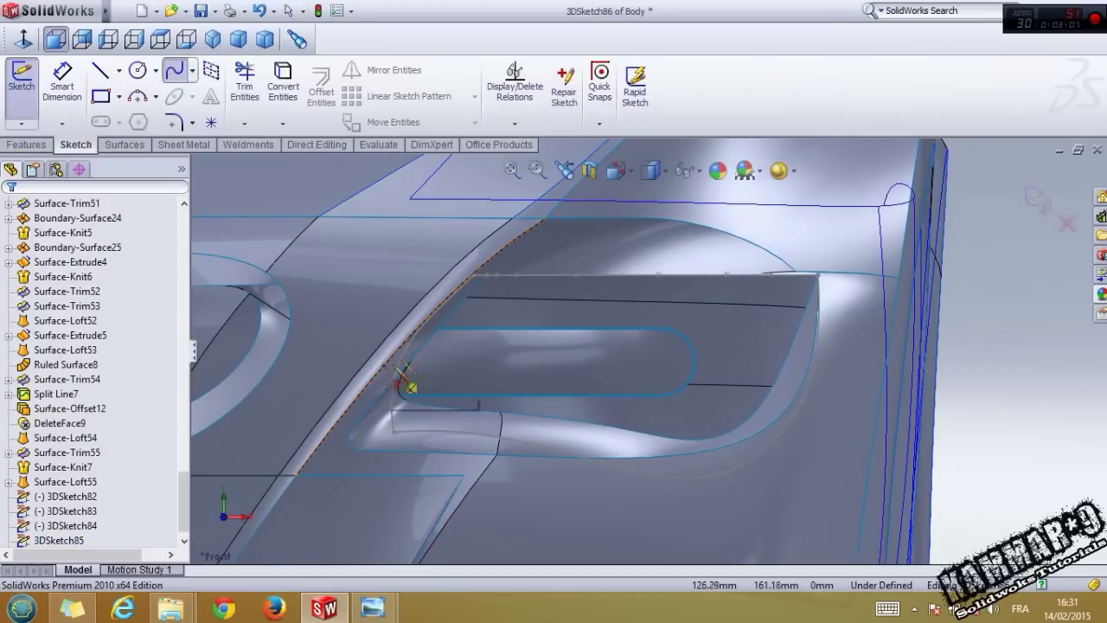
middle_click_drag(822, 359, 748, 428)
left_click(845, 337)
key("Escape")
- In the Top view, curve the crossing spline outward with its front tangent handle to match the headlight's outline, and exit the 3D sketch
left_click(160, 40)
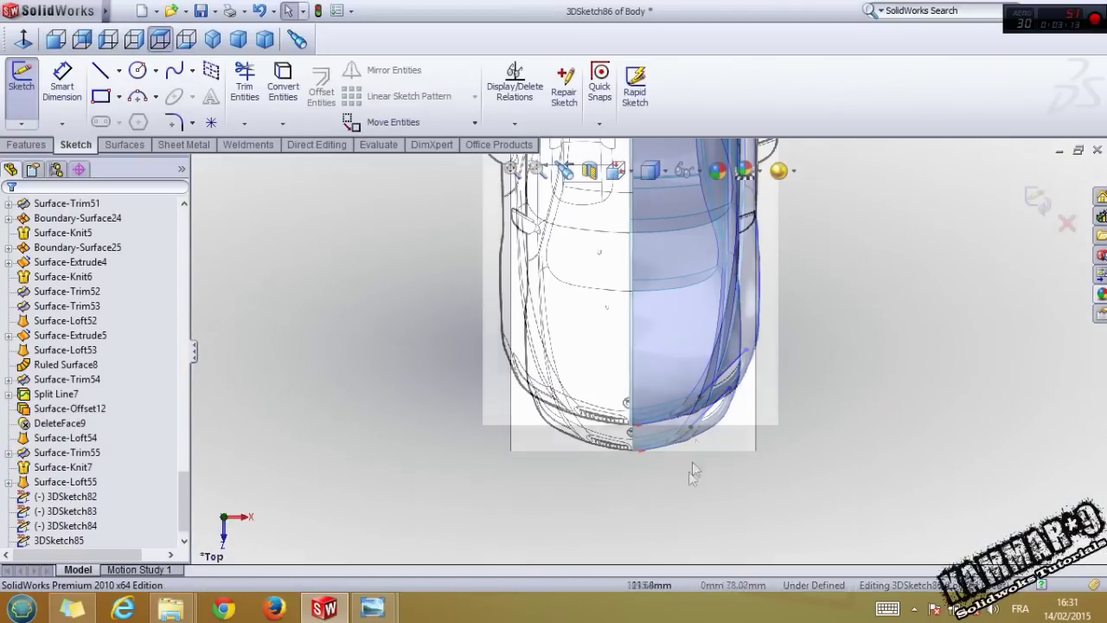
left_click(737, 317)
scroll(730, 345, "down", 3)
left_click_drag(647, 379, 783, 401)
scroll(785, 441, "up", 4)
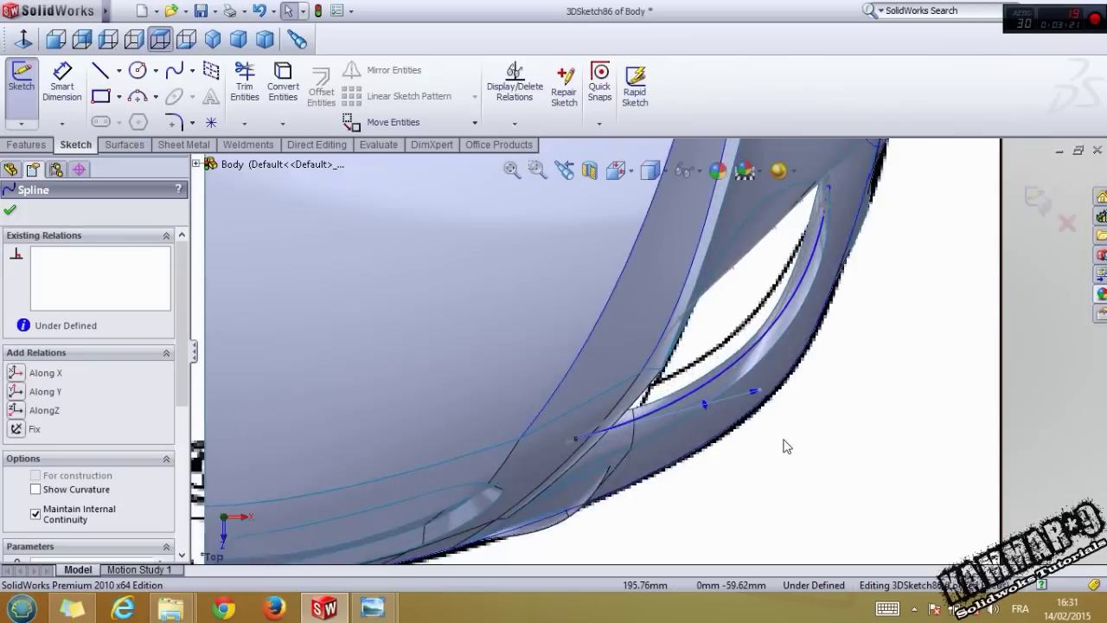
scroll(736, 357, "down", 2)
left_click(1032, 197)
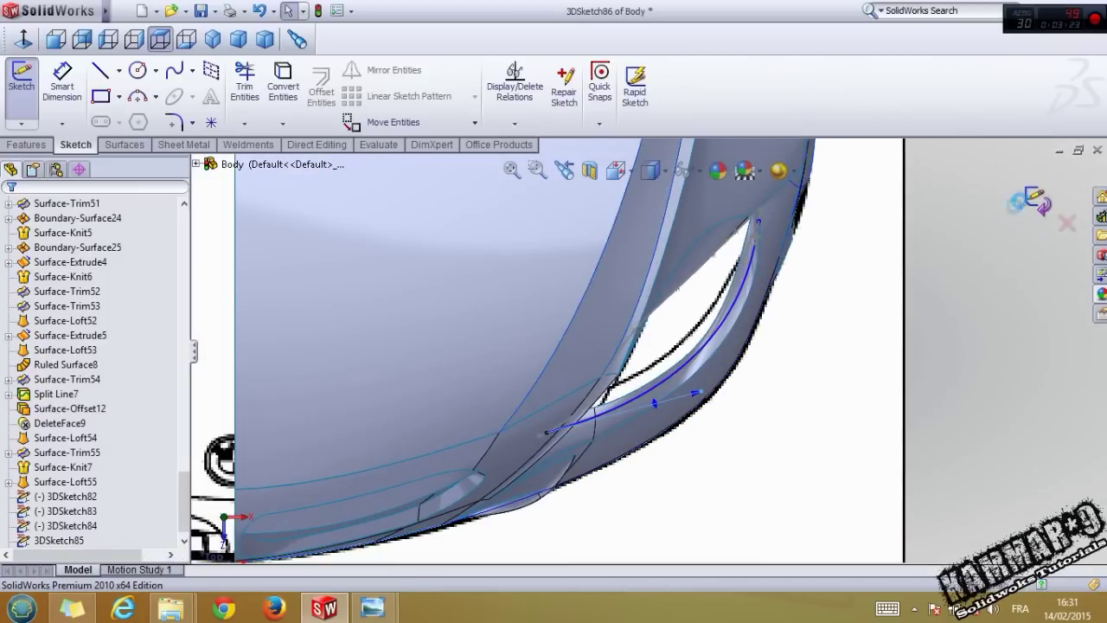
- Start a Boundary Surface with the headlight's front and rear splines, 3DSketch83 and 3DSketch85, as Direction 1 curves
mouse_move(723, 438)
middle_mouse_down()
mouse_move(569, 234)
mouse_move(559, 314)
middle_mouse_up()
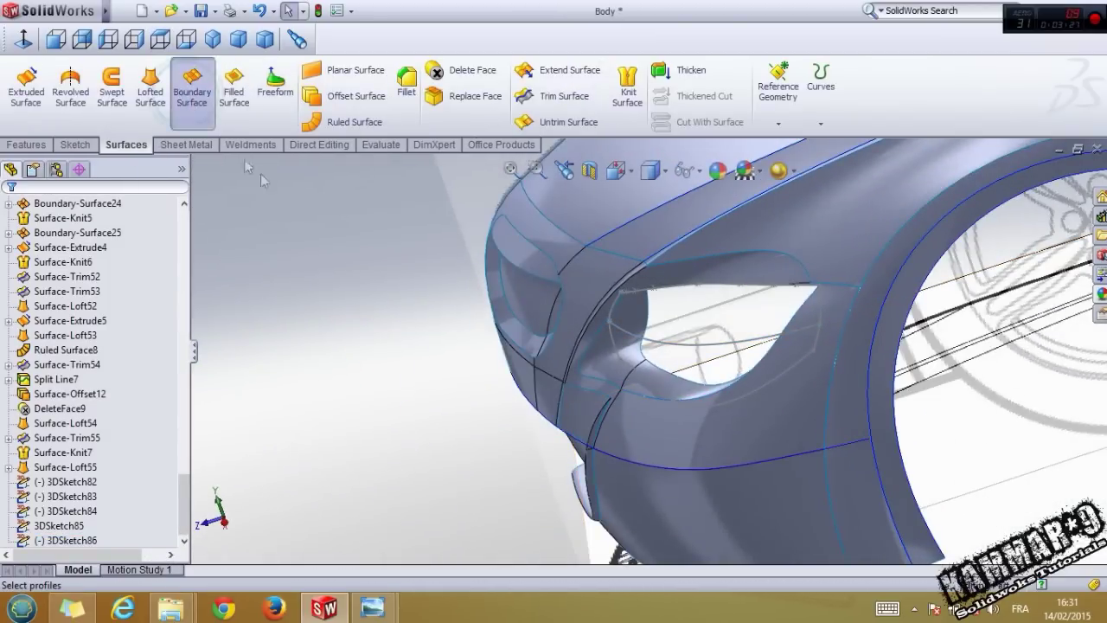
left_click(198, 119)
scroll(615, 283, "down", 3)
left_click(617, 372)
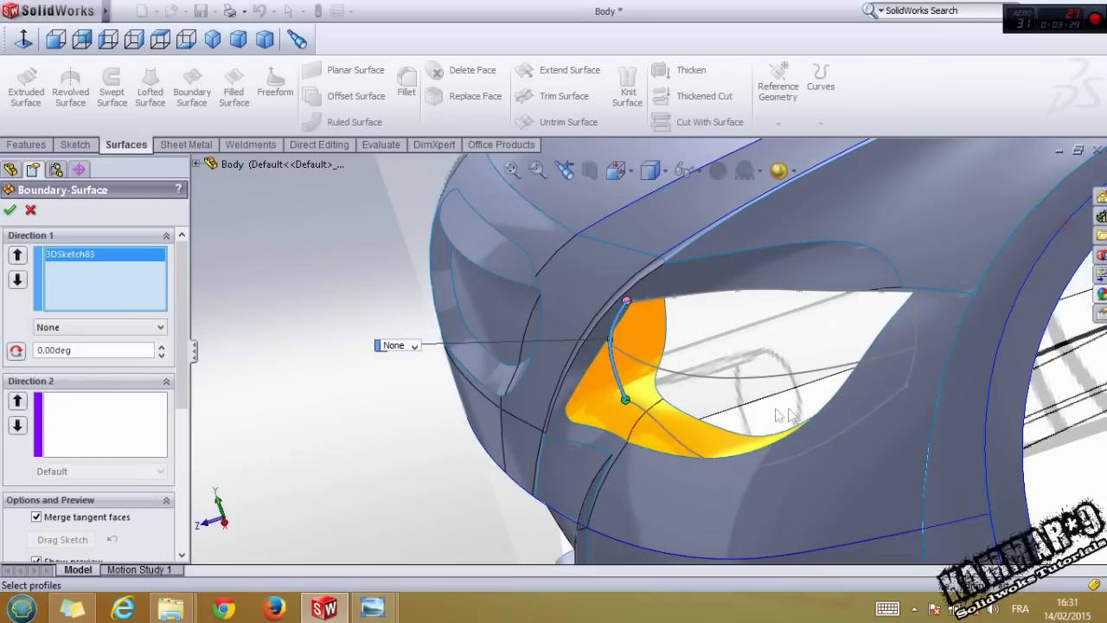
left_click(914, 362)
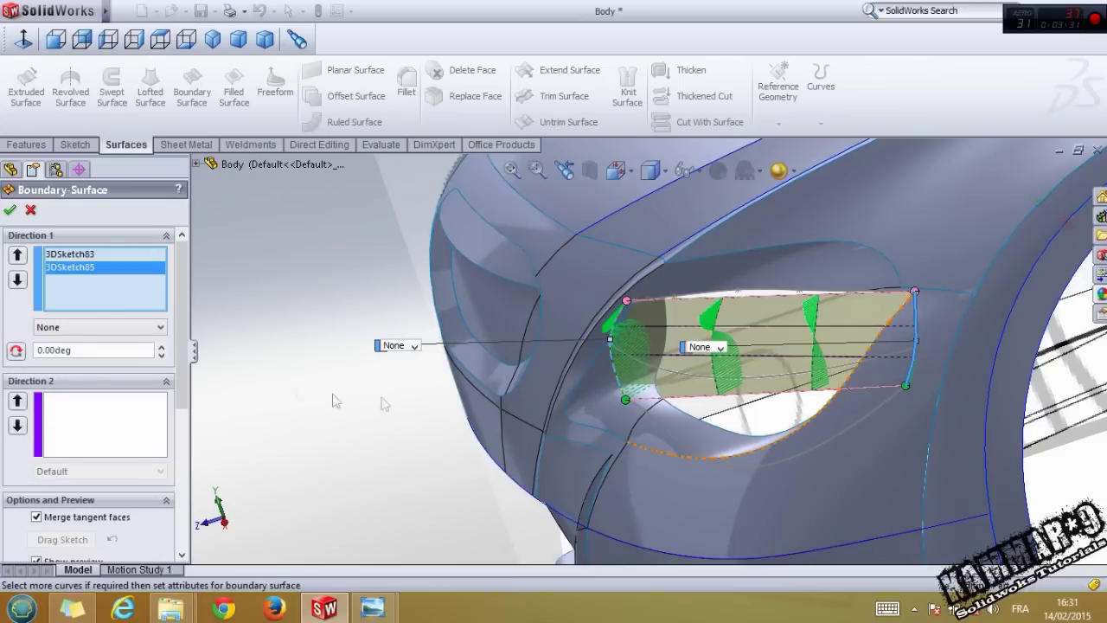
- Add the lower, middle and upper splines, 3DSketch84, 3DSketch86 and 3DSketch82, as Direction 2 curves and create the boundary surface
left_click(64, 398)
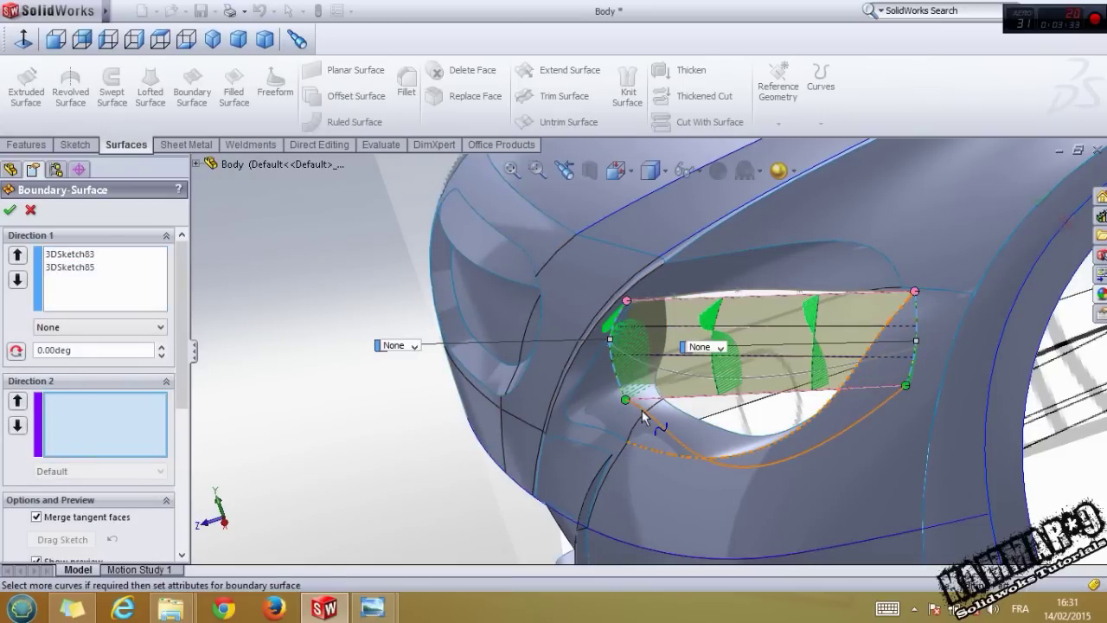
left_click(642, 418)
left_click(671, 301)
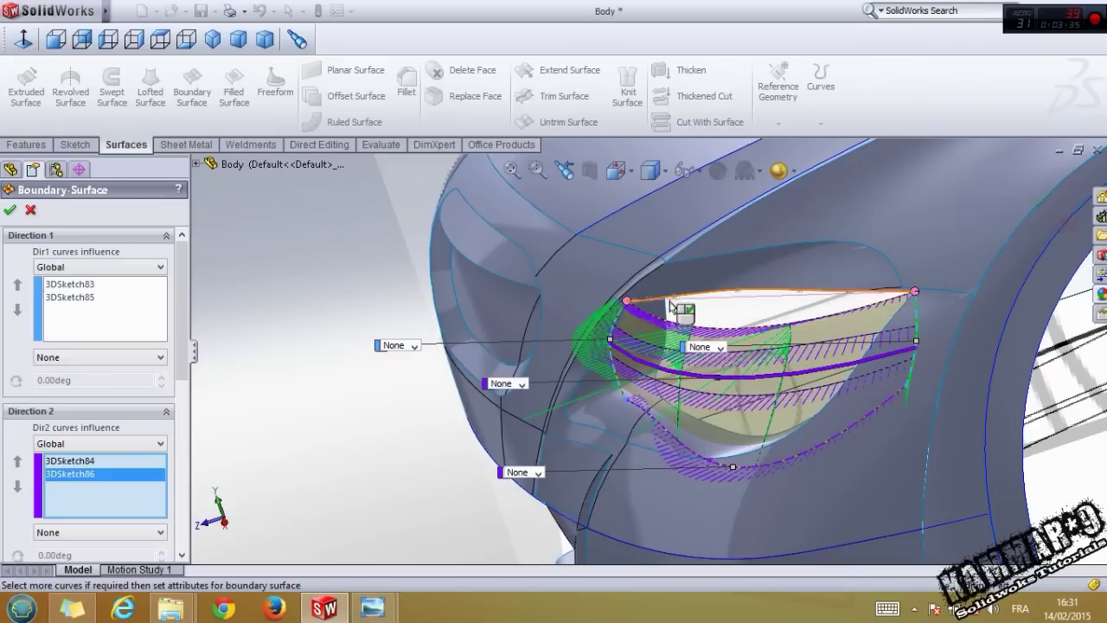
left_click(673, 299)
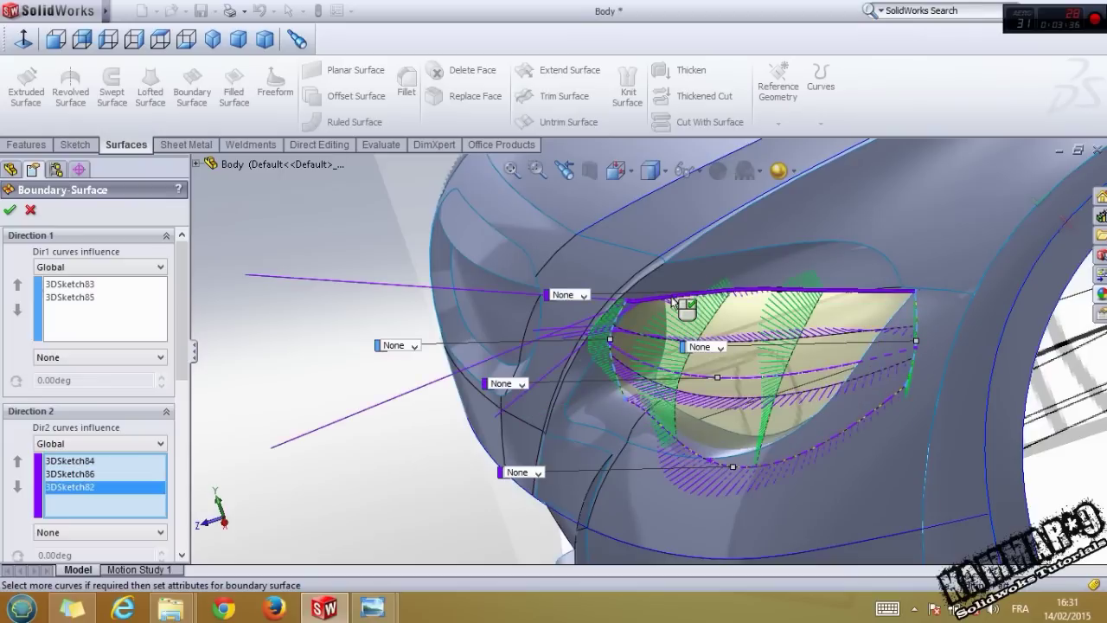
left_click(11, 210)
middle_click_drag(558, 400, 523, 385)
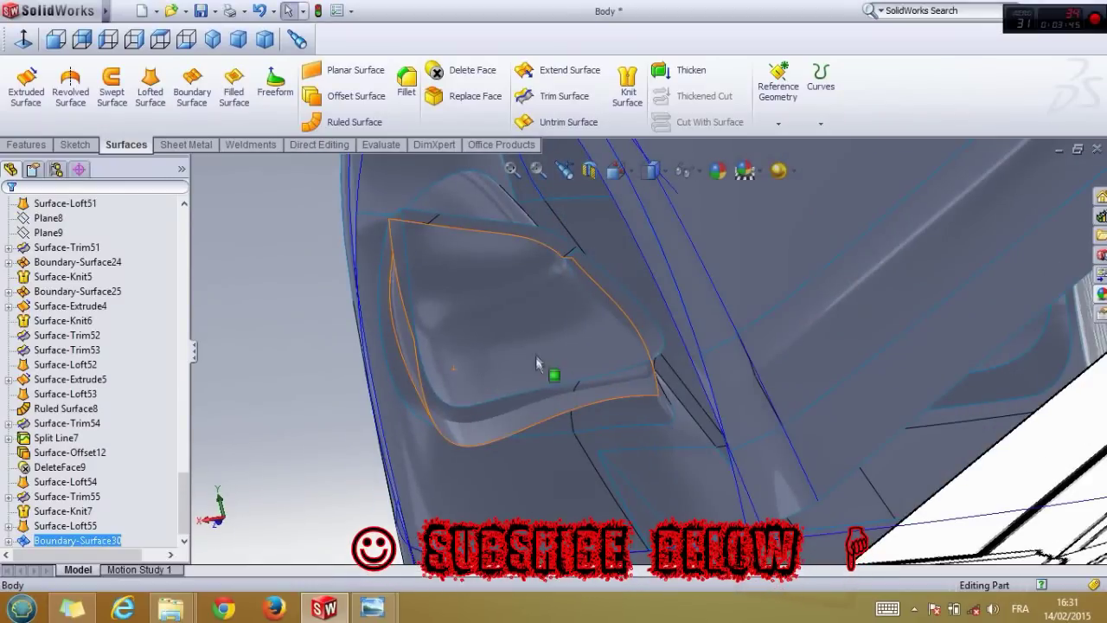
- Trim the car body with the headlight's Boundary-Surface30 as trim tool, removing the Boundary-Surface4-Trim1 and Ruled Surface1-Trim3 pieces
left_click(518, 334)
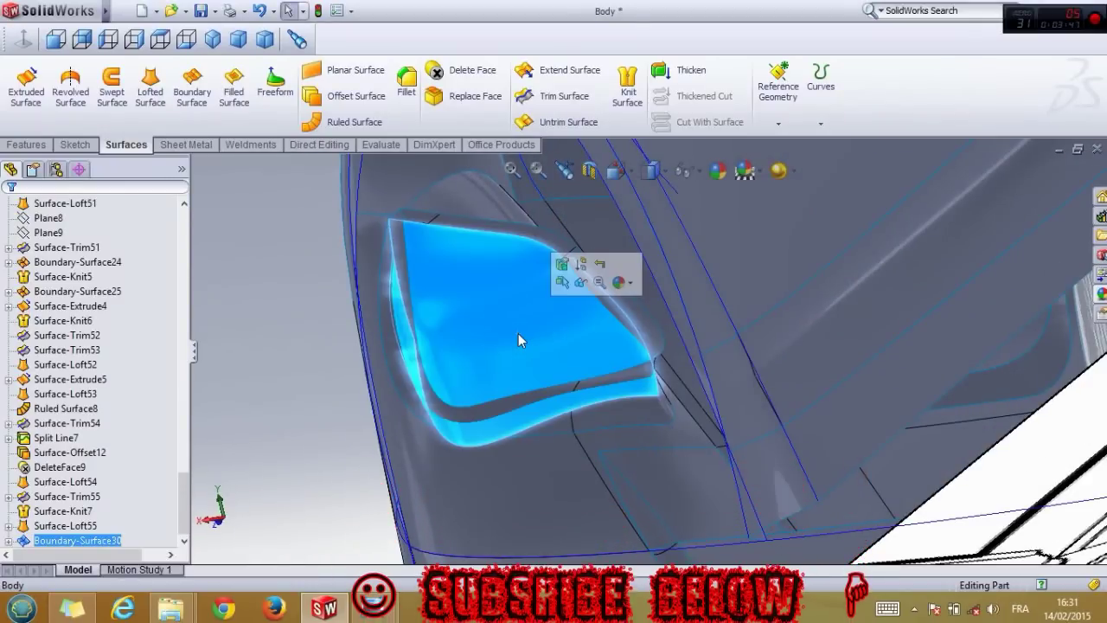
left_click(564, 95)
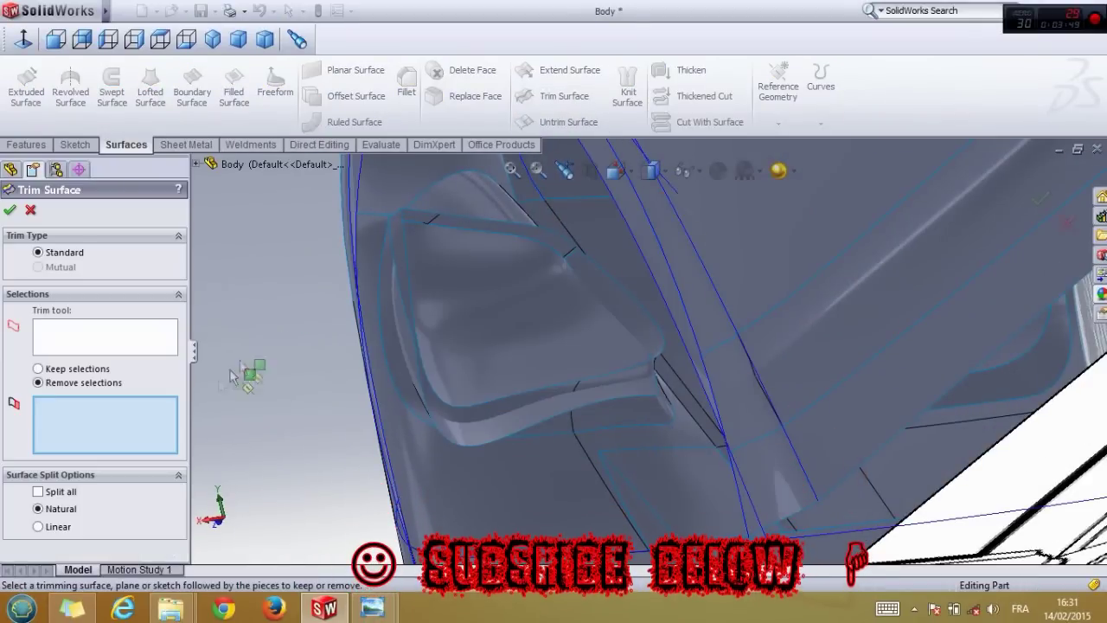
left_click(110, 345)
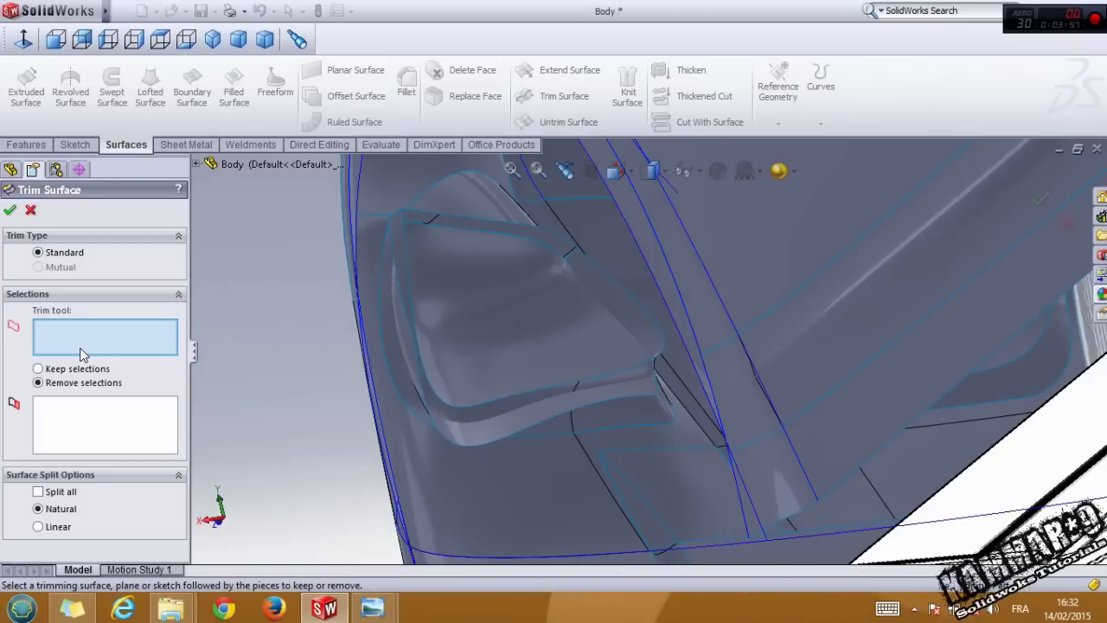
left_click(547, 339)
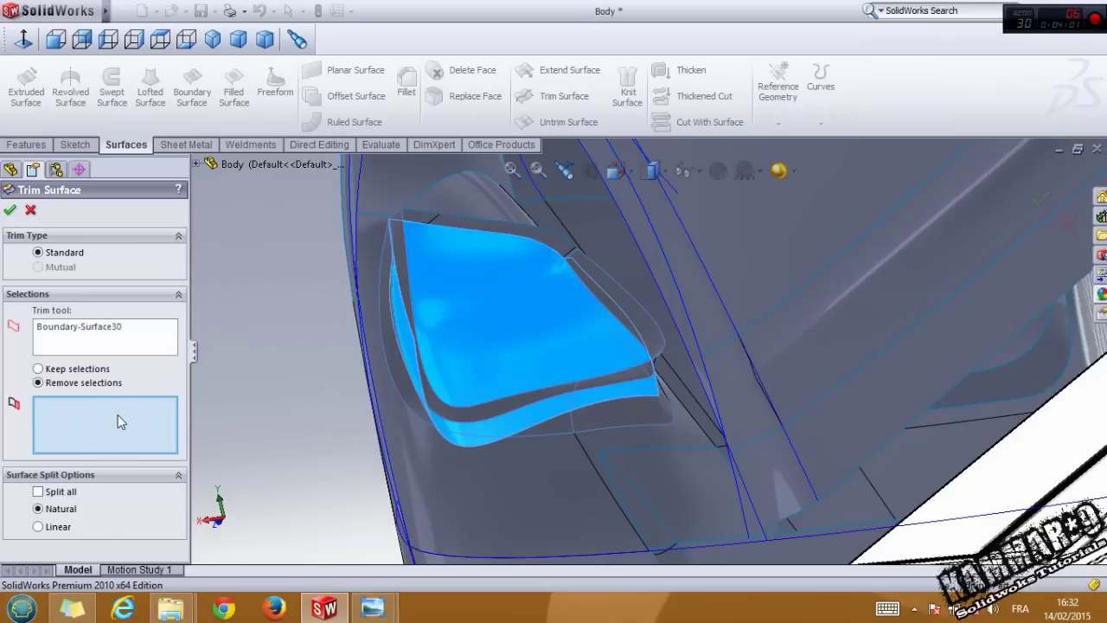
left_click(500, 400)
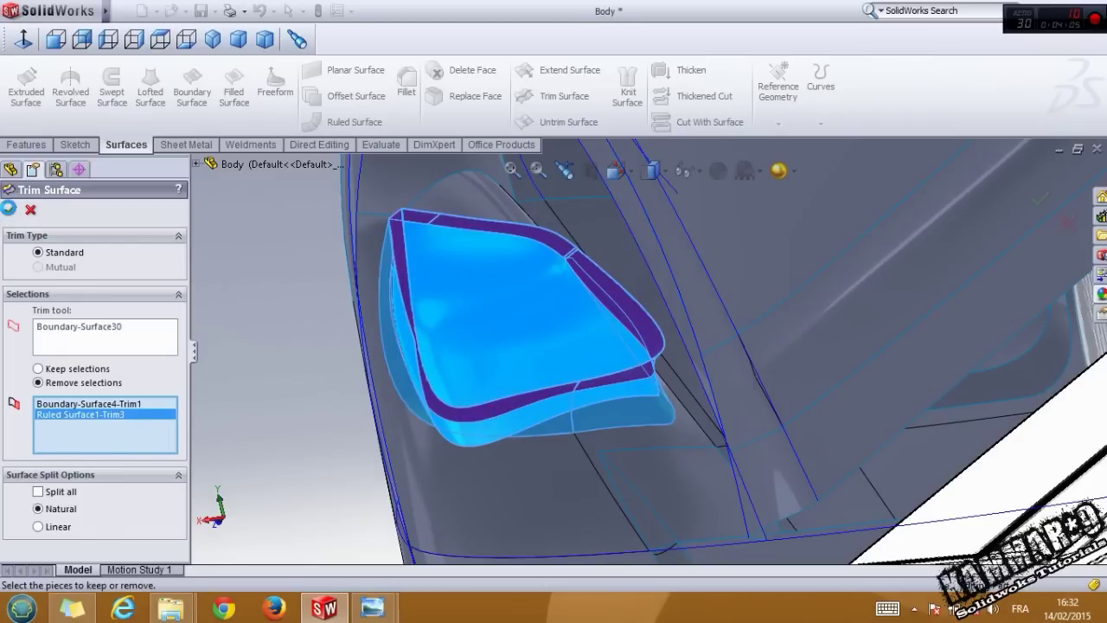
left_click(9, 209)
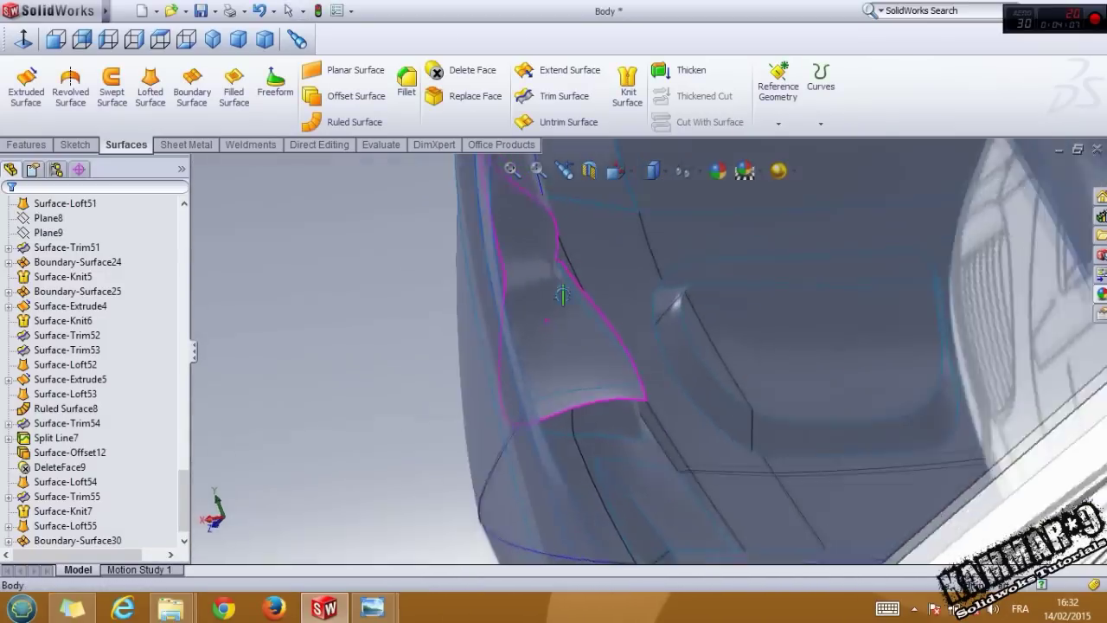
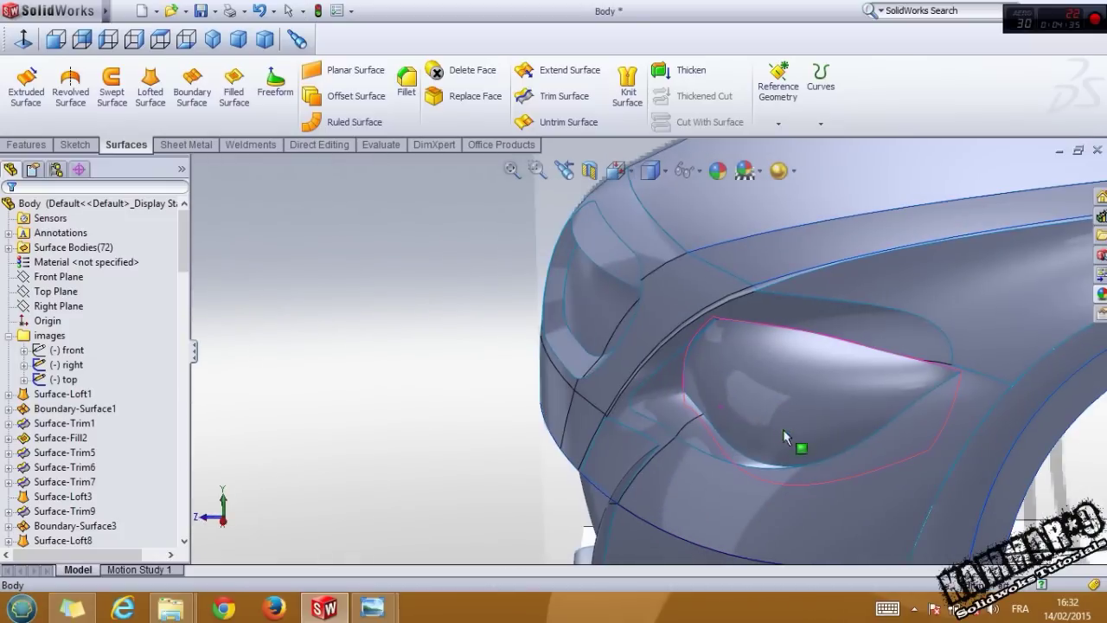
- Try to create an intersection split line on the recess faces around the headlight, using the headlight surface as the splitting face
left_click(406, 400)
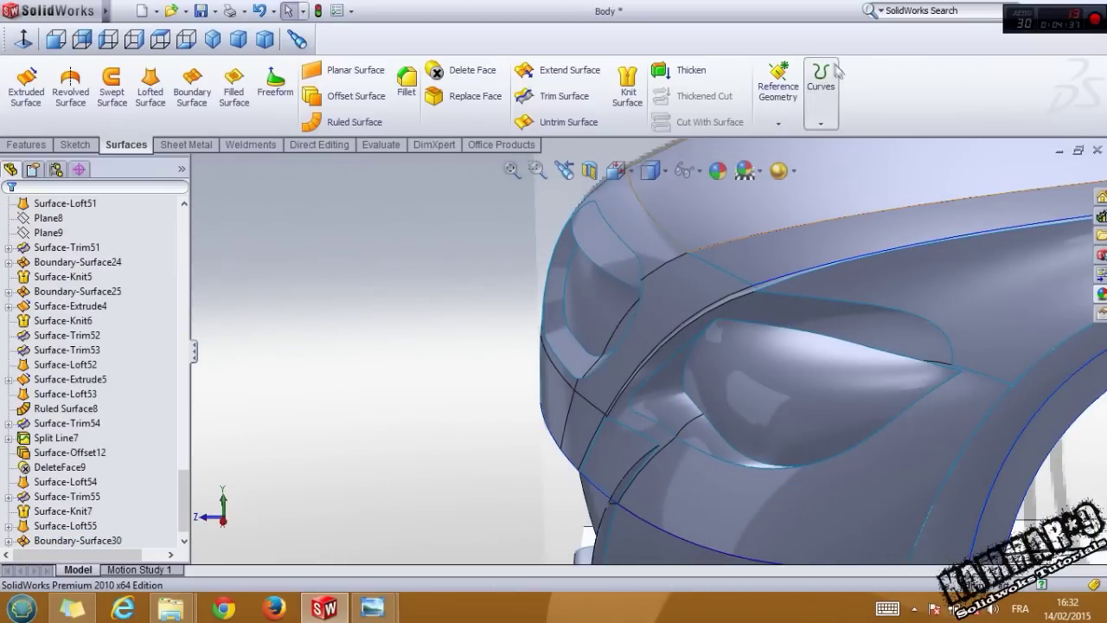
left_click(821, 94)
mouse_move(823, 97)
left_click(843, 139)
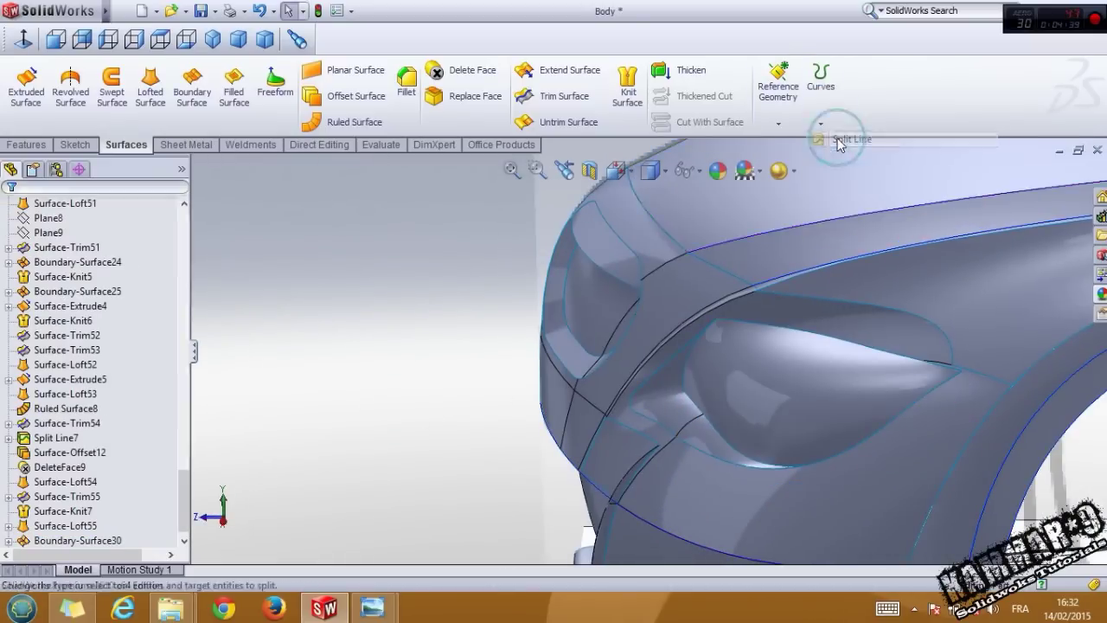
left_click(754, 344)
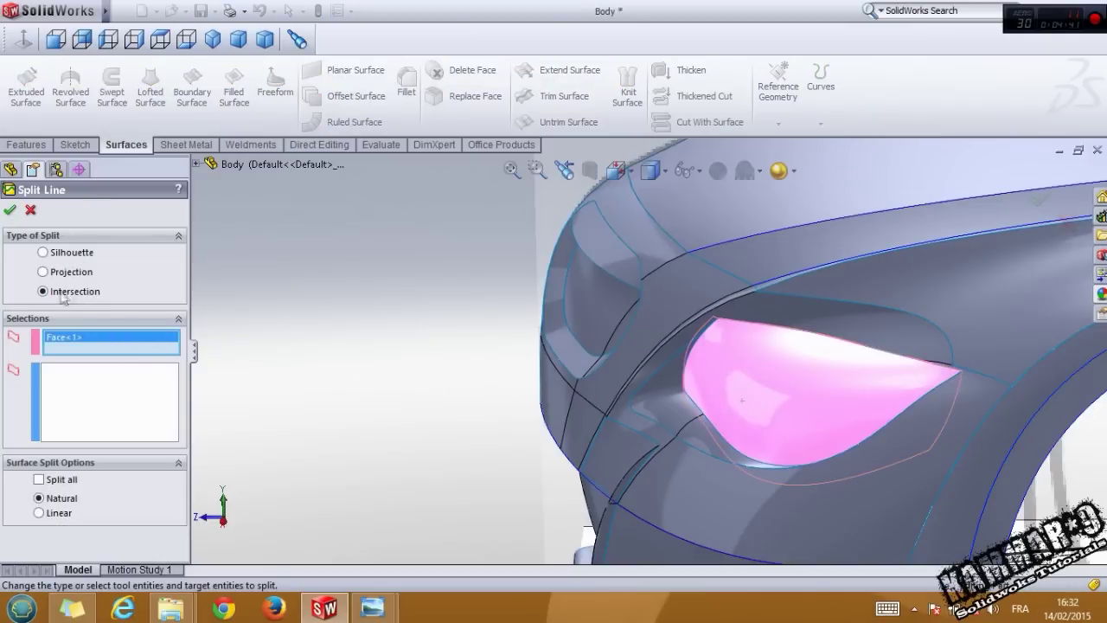
left_click(93, 401)
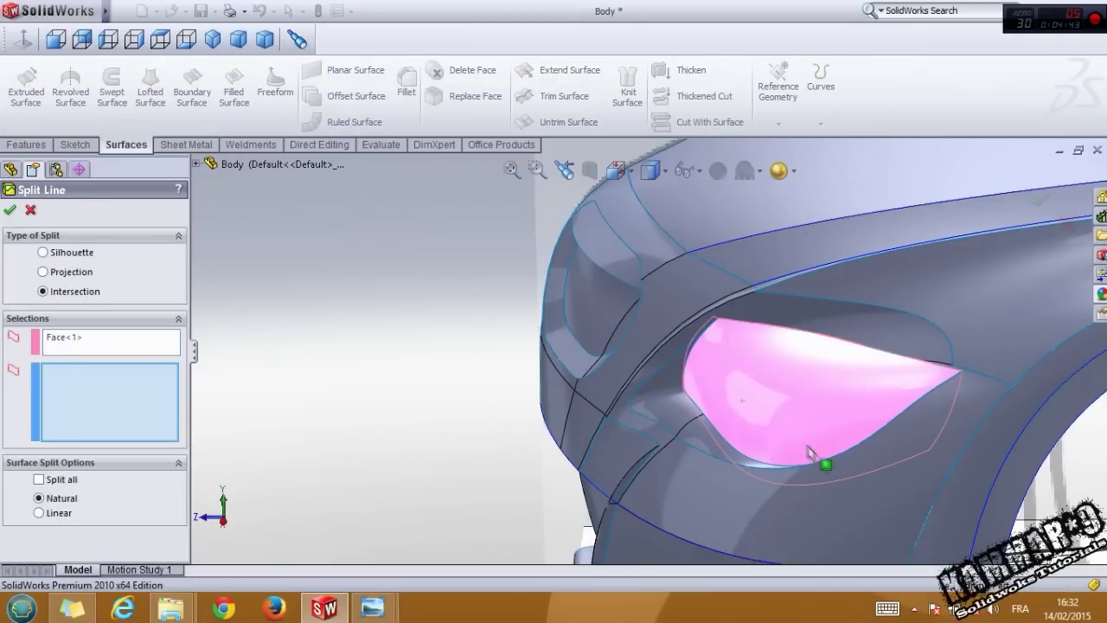
left_click(700, 443)
left_click(666, 402)
scroll(710, 346, "down", 3)
middle_click_drag(710, 346, 788, 366)
scroll(826, 379, "up", 3)
scroll(826, 380, "down", 3)
scroll(788, 365, "up", 2)
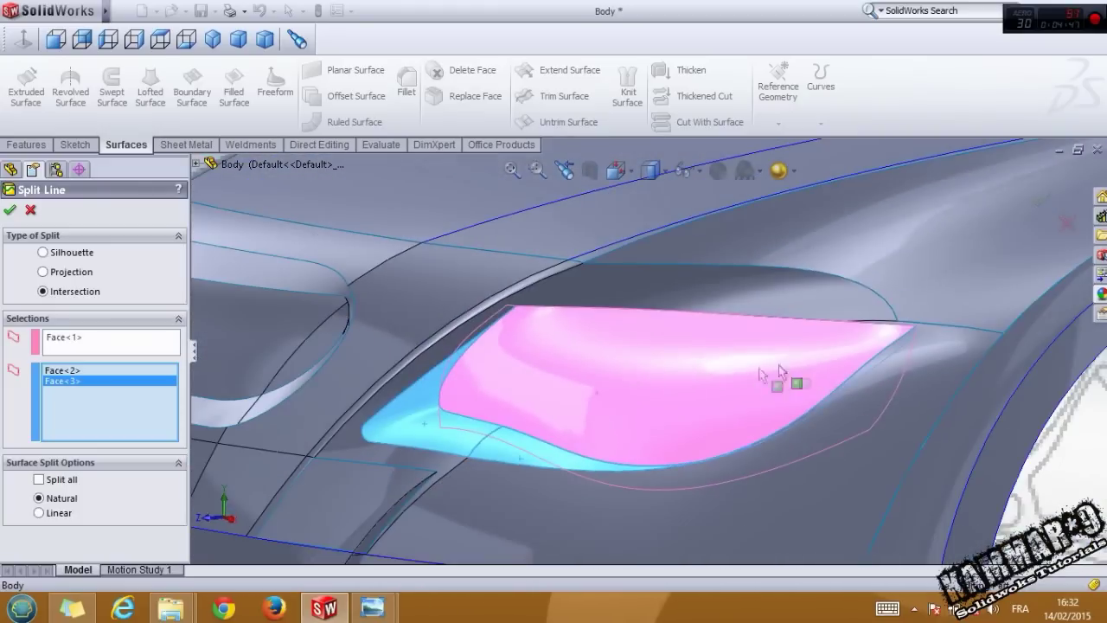
left_click(11, 212)
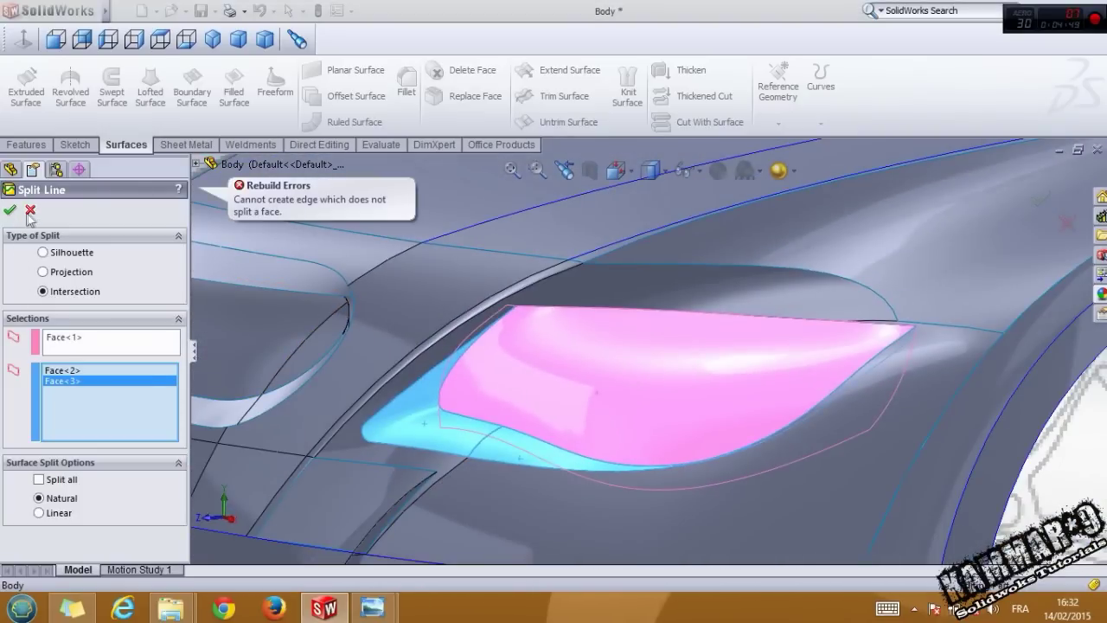
left_click(31, 212)
- Roll the model back to just before Surface-Trim64, directly after Boundary-Surface30
middle_click_drag(554, 355, 287, 453)
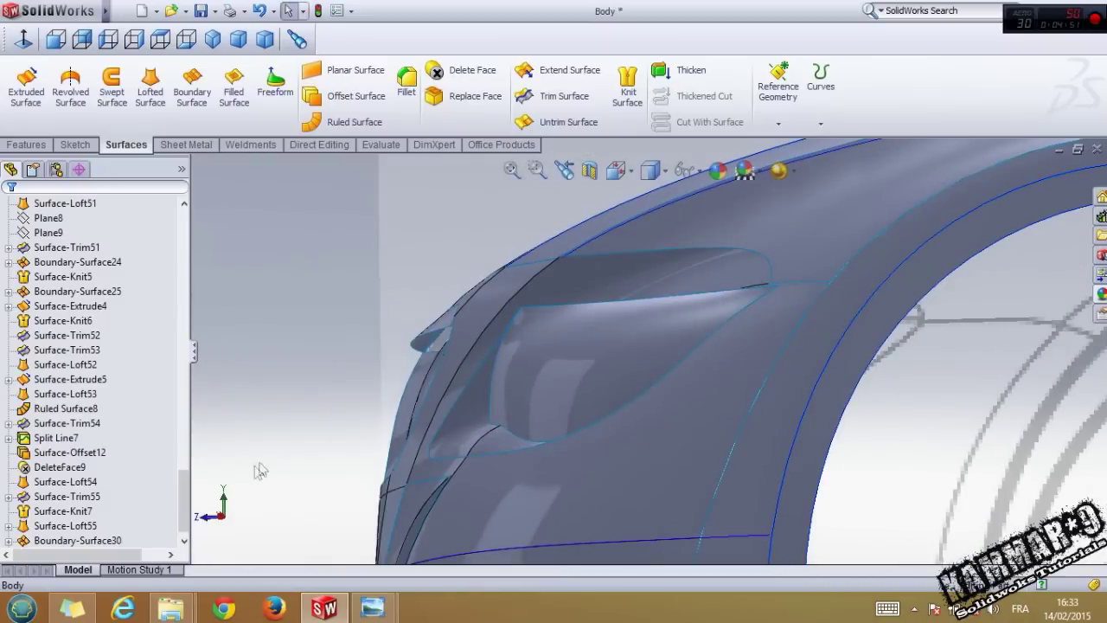
left_click_drag(186, 493, 188, 521)
left_click(95, 540)
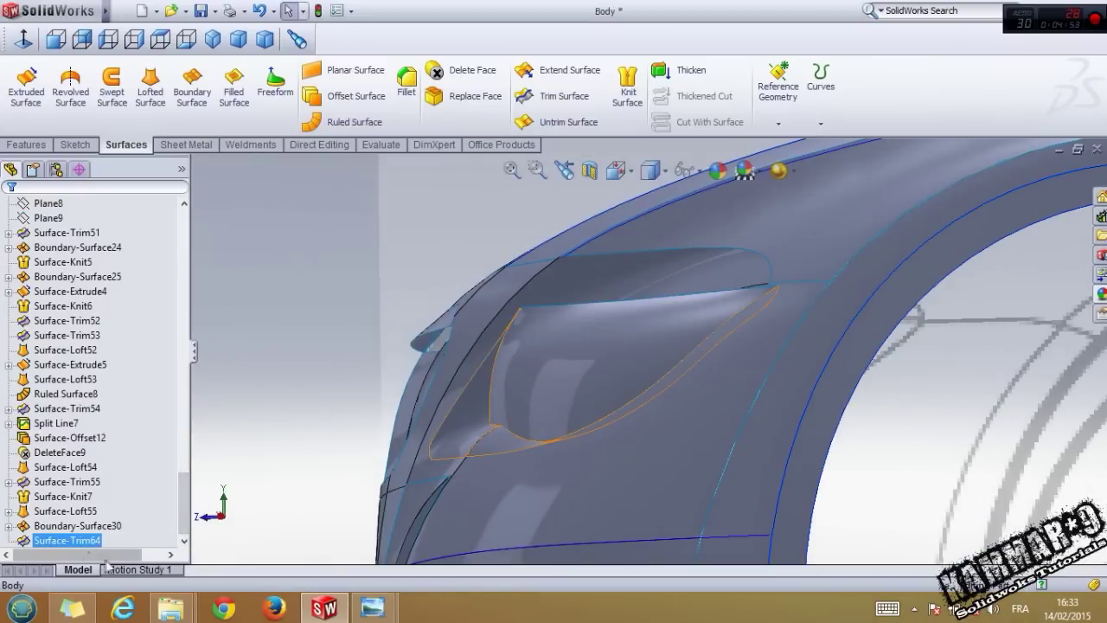
left_click_drag(124, 548, 125, 533)
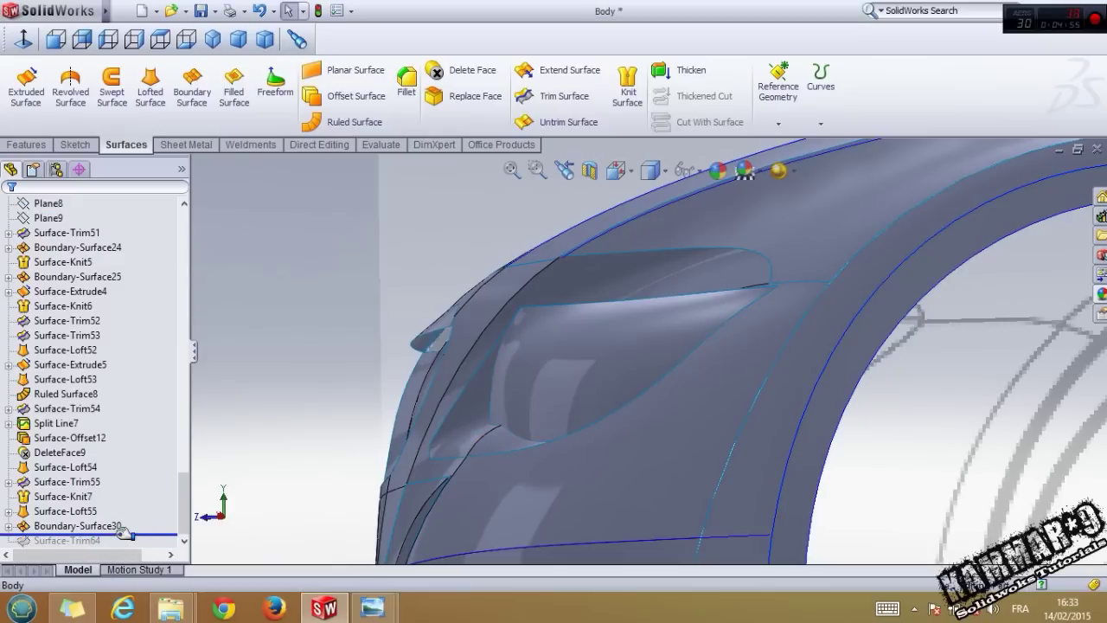
- Split the recess faces beside and below the headlight with an intersection split line, using the headlight surface as the splitting face
left_click(827, 94)
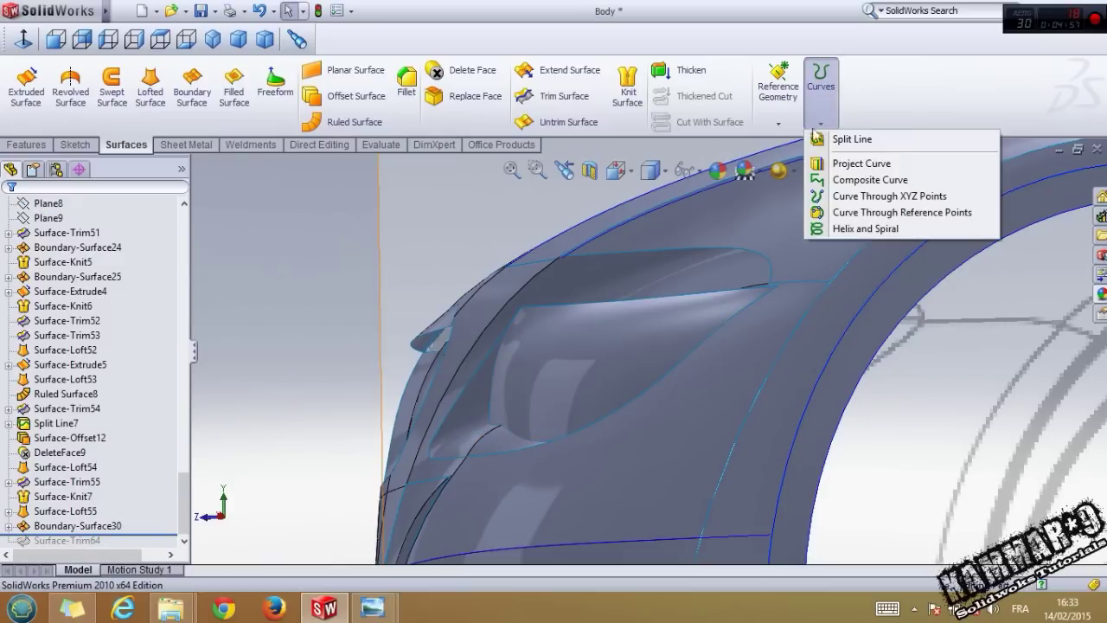
left_click(840, 138)
left_click(515, 379)
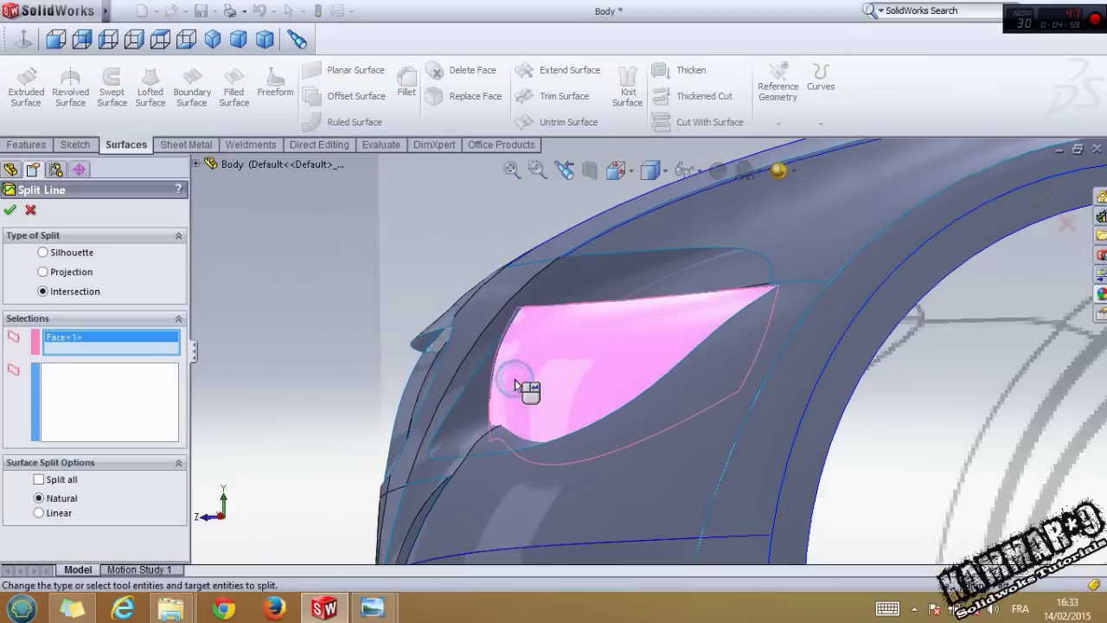
left_click(459, 422)
middle_click_drag(575, 443, 618, 360)
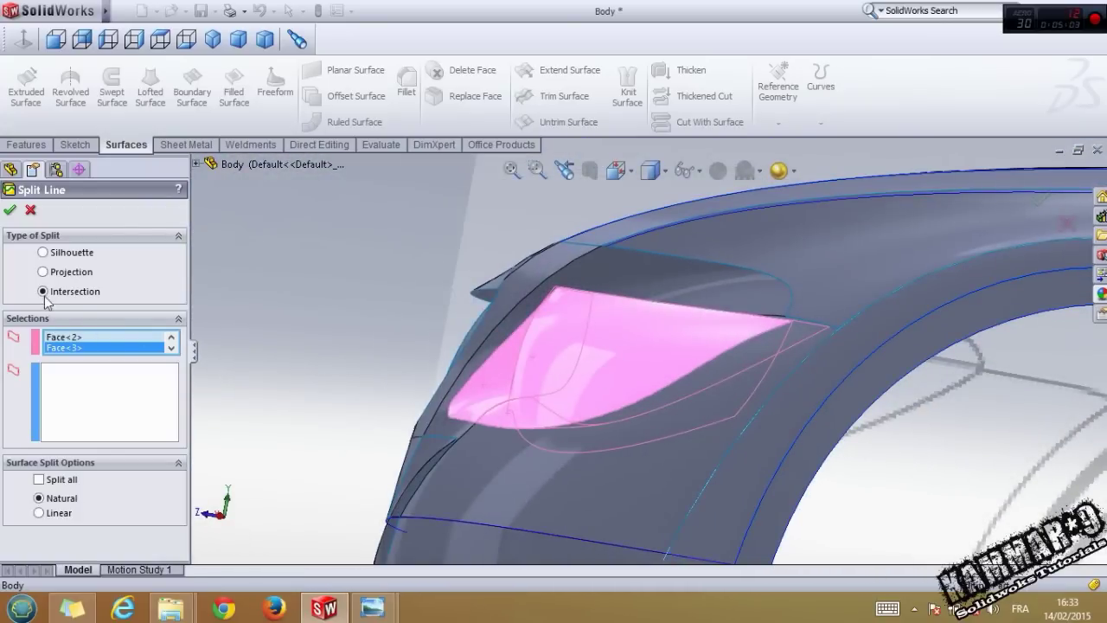
right_click(69, 345)
left_click(104, 352)
left_click(615, 377)
left_click(149, 408)
left_click(480, 387)
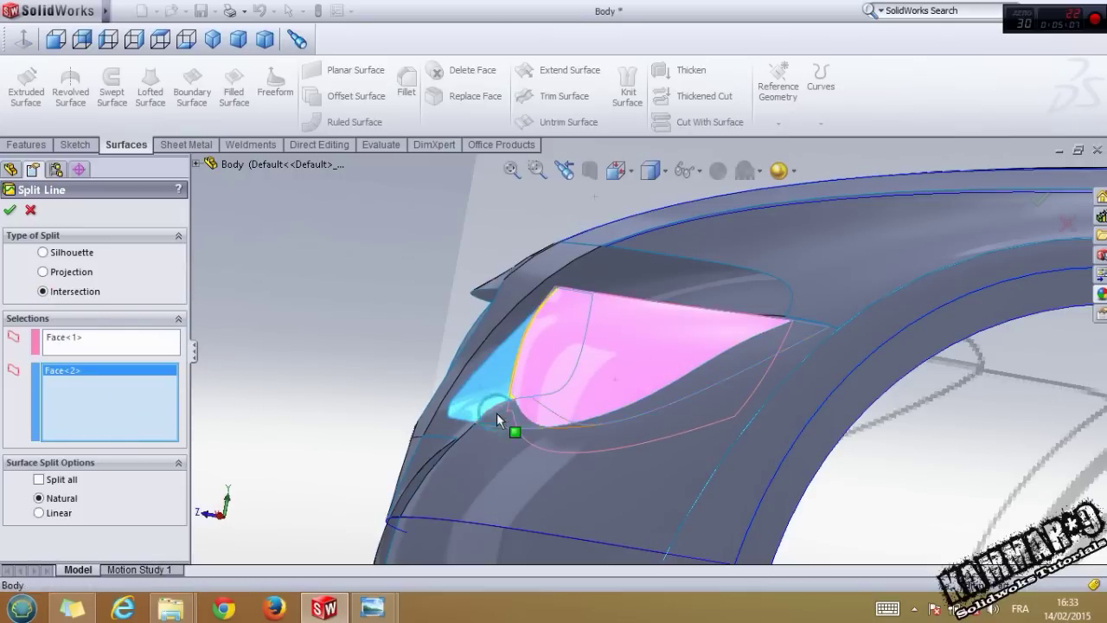
left_click(497, 412)
left_click(8, 210)
- Roll the model forward past Surface-Trim64 to restore the headlight trim
middle_click_drag(598, 322, 626, 377)
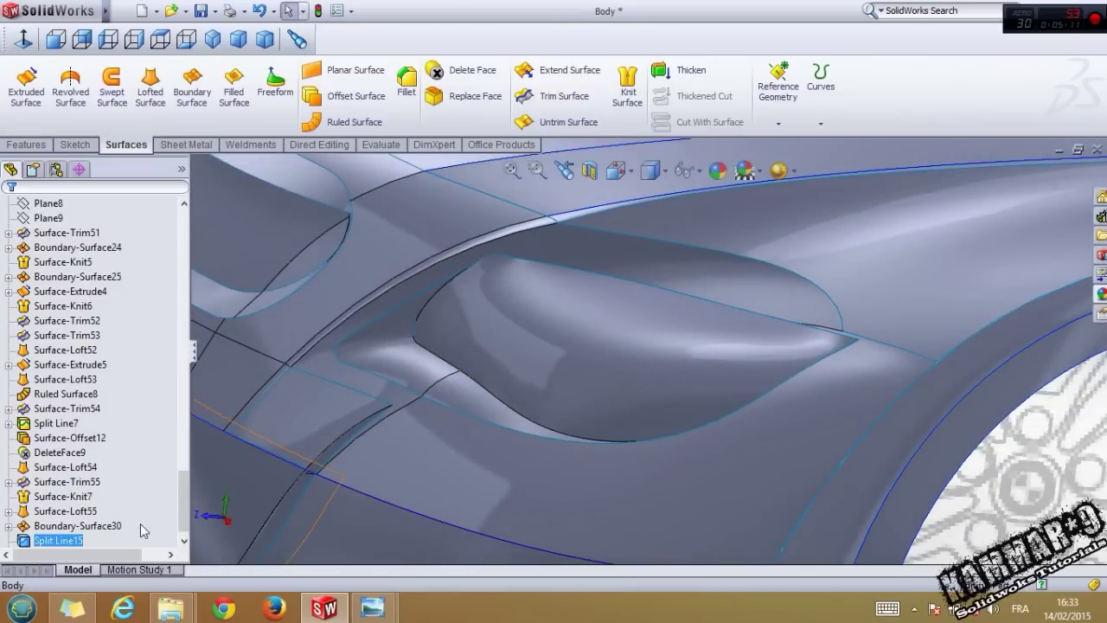
left_click_drag(185, 502, 189, 510)
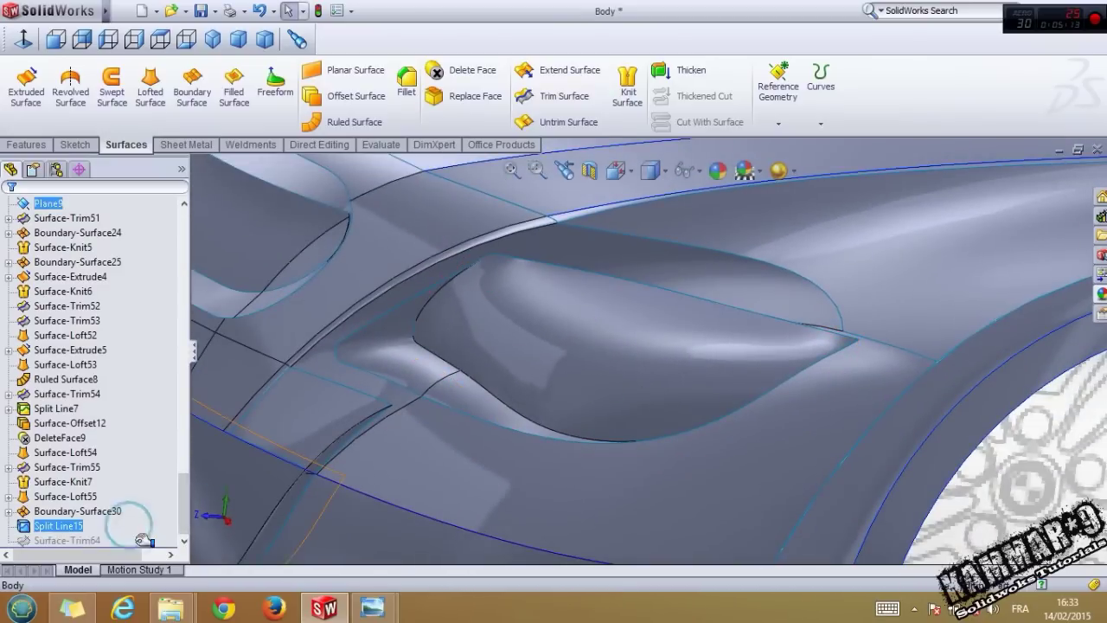
middle_click_drag(363, 381, 581, 441)
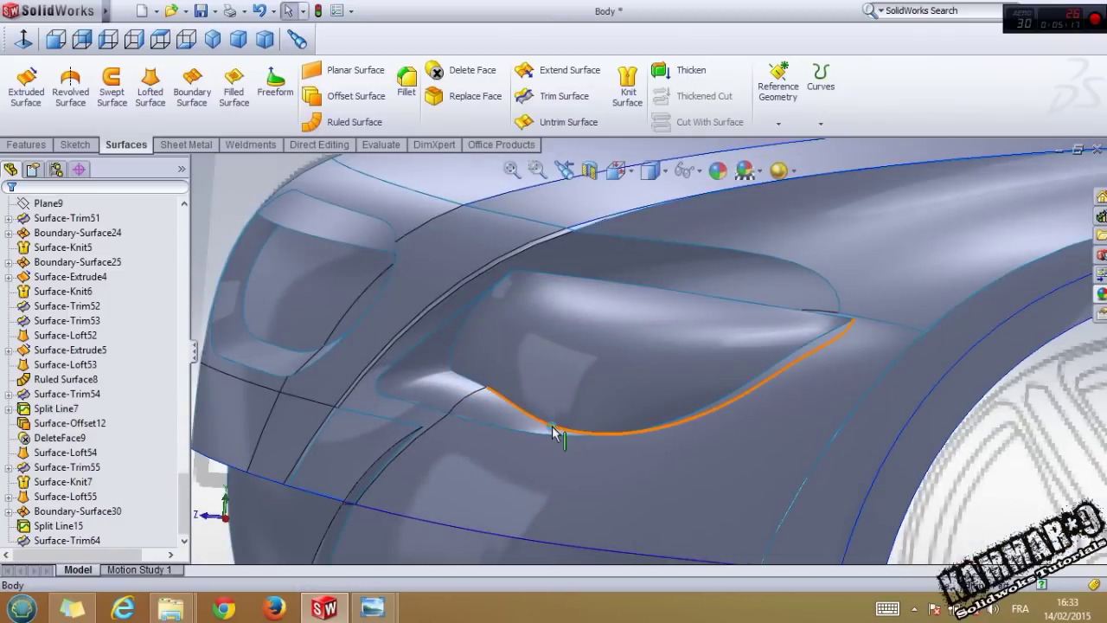
left_click(555, 428)
left_click(989, 502)
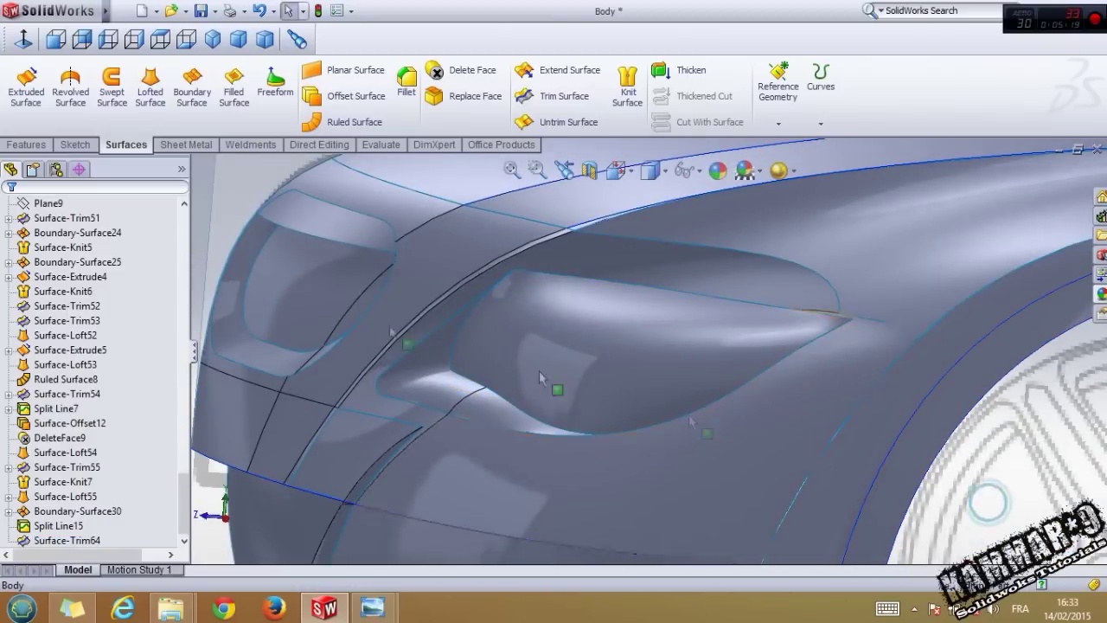
- Start a new sketch on the Front Plane
scroll(182, 402, "up", 15)
left_click(58, 277)
left_click(60, 256)
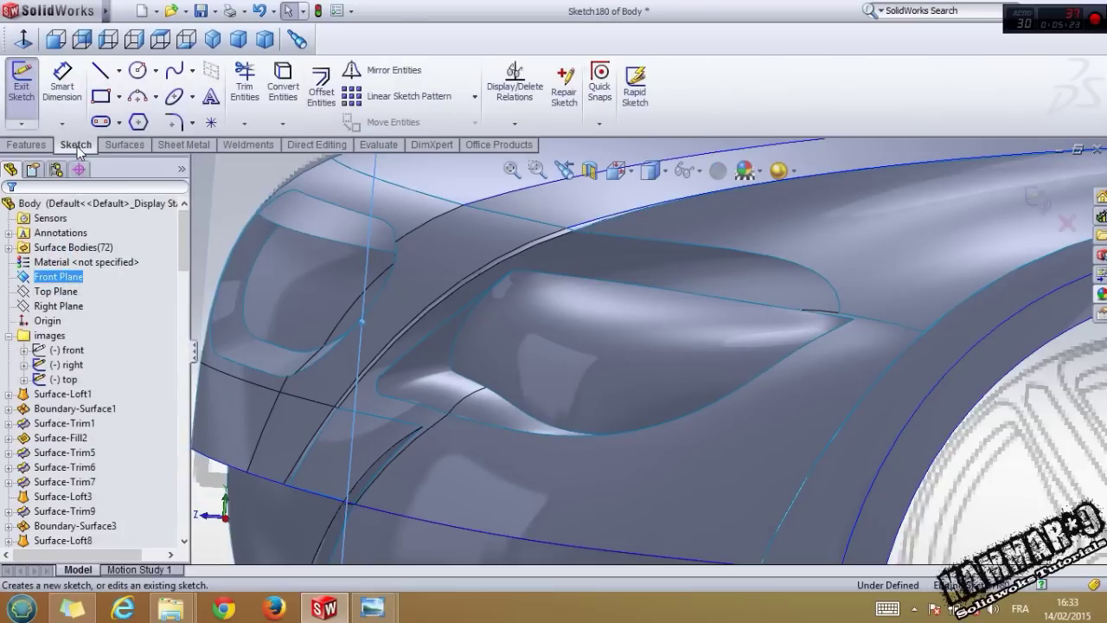
- Convert the headlight's front and lower boundary edges, including the short corner segment, into sketch entities and switch to the Front view
left_click(493, 394)
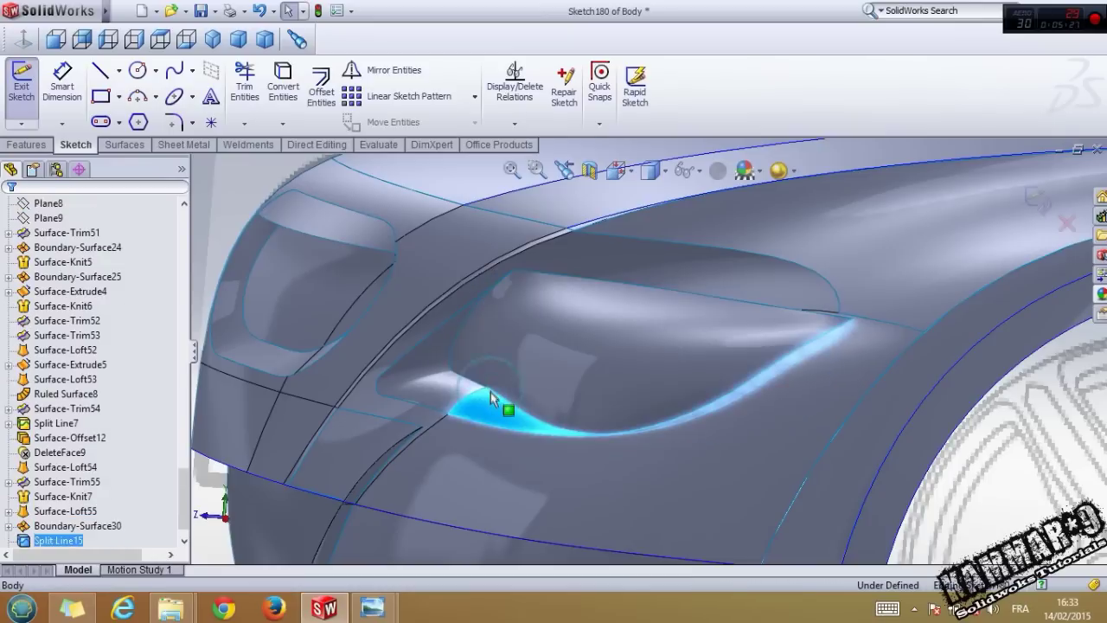
left_click(484, 386)
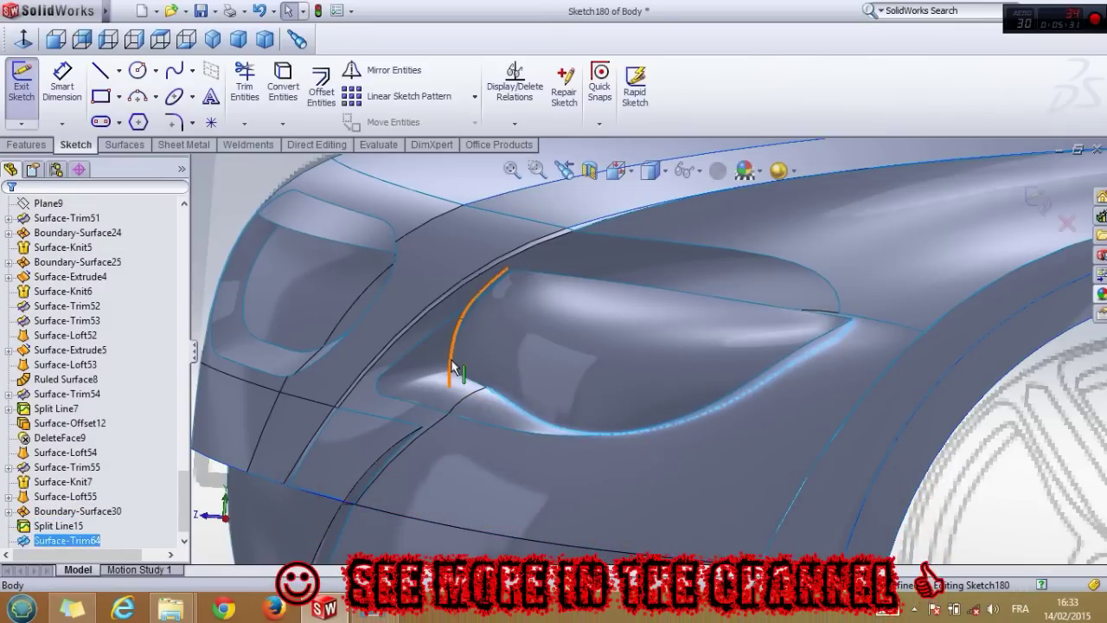
scroll(482, 382, "down", 4)
scroll(577, 378, "down", 4)
left_click(586, 377, "ctrl")
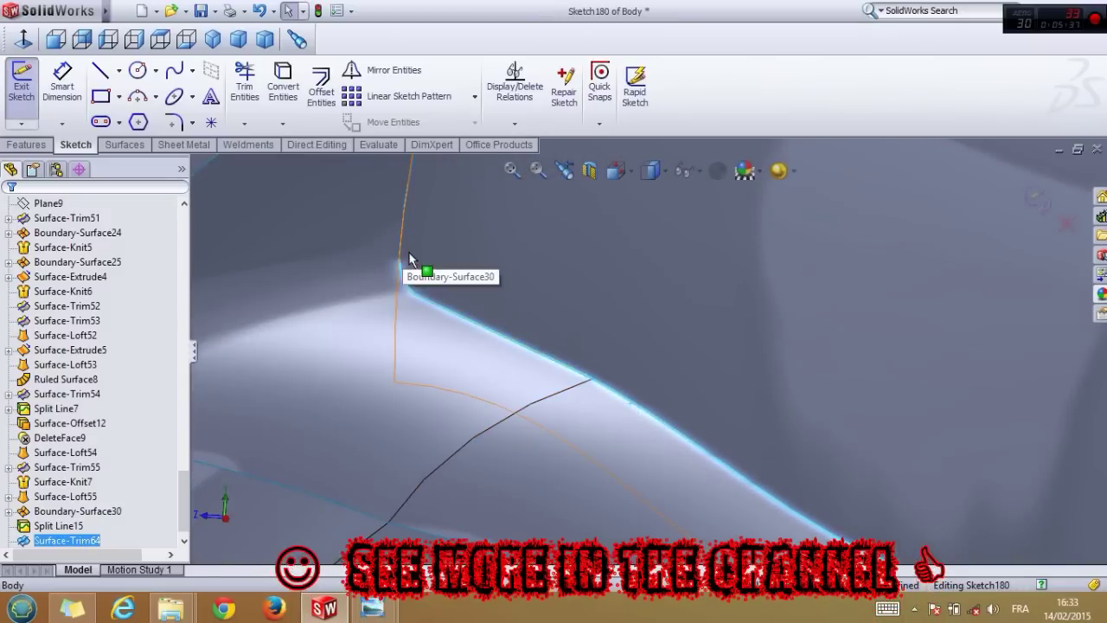
scroll(434, 250, "up", 5)
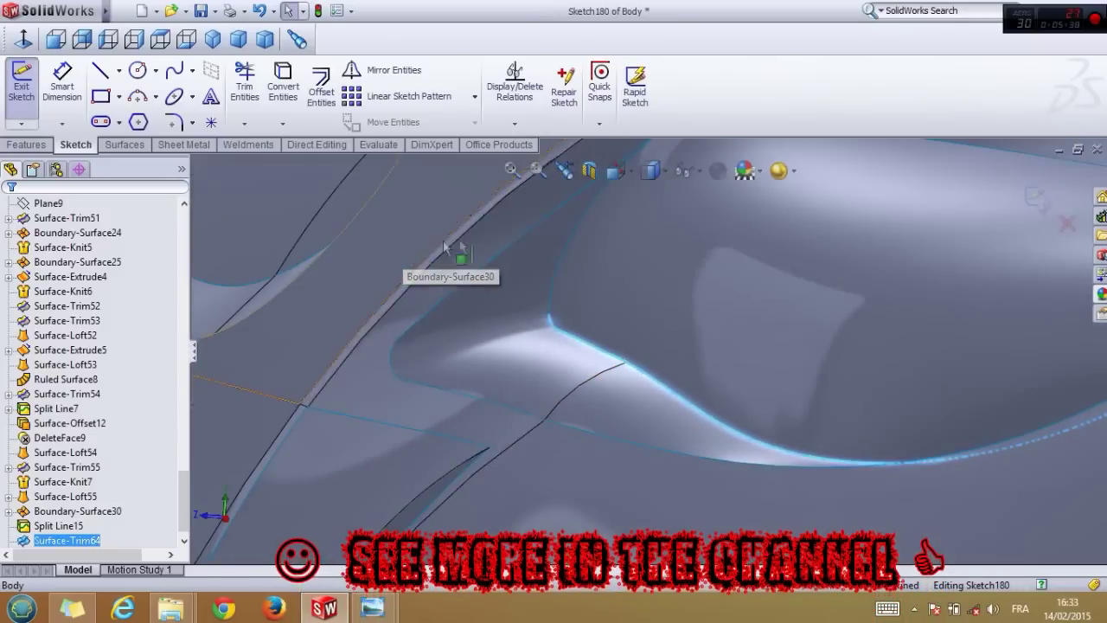
left_click(594, 204)
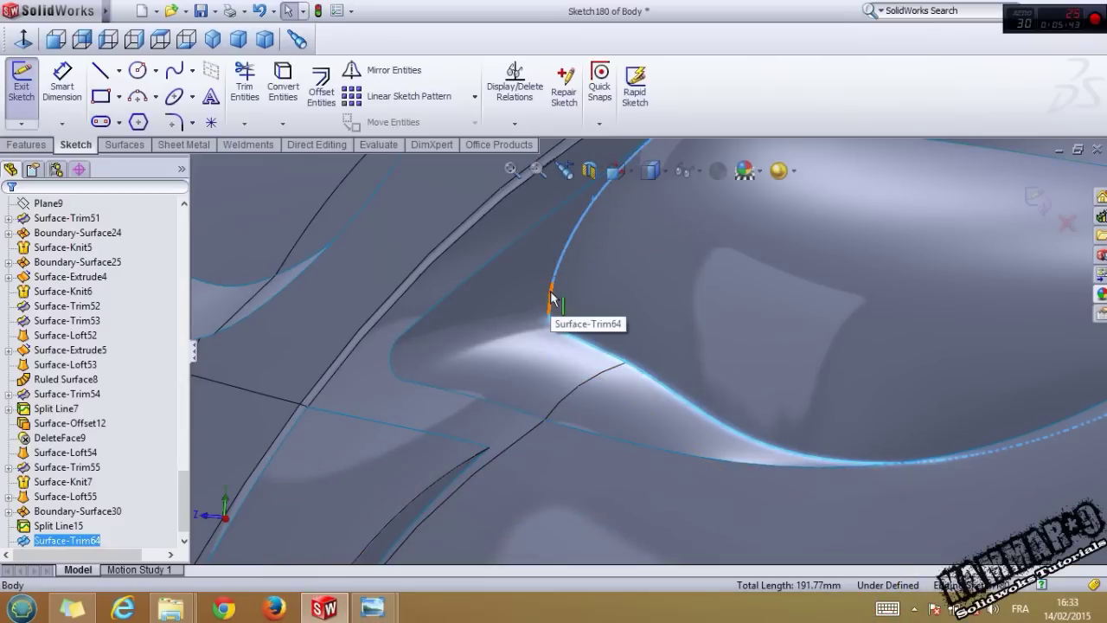
scroll(541, 372, "up", 5)
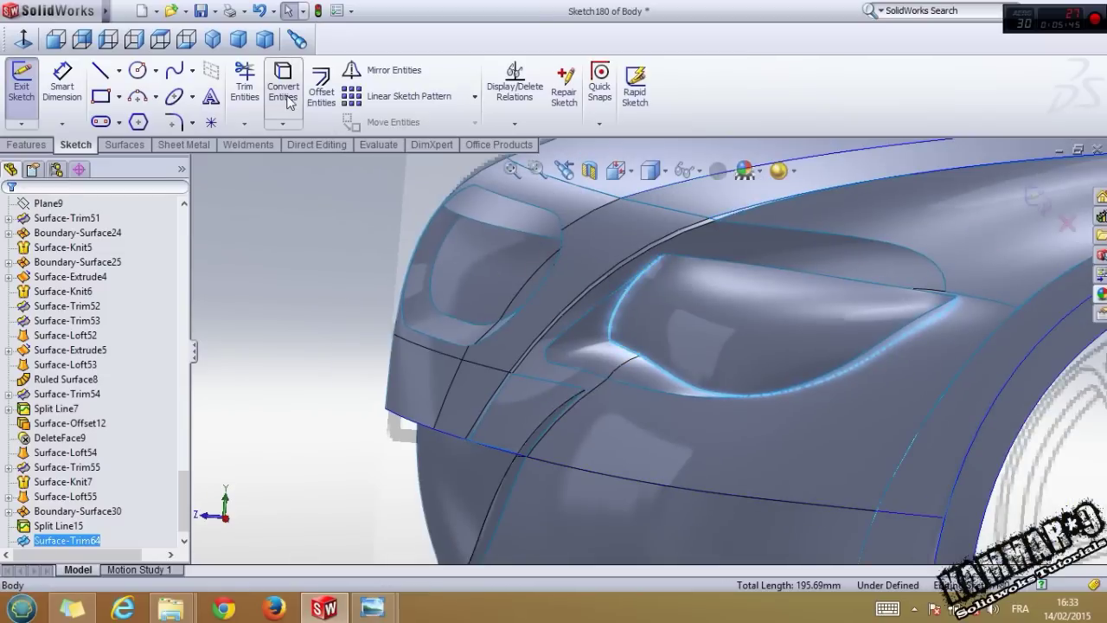
left_click(284, 91)
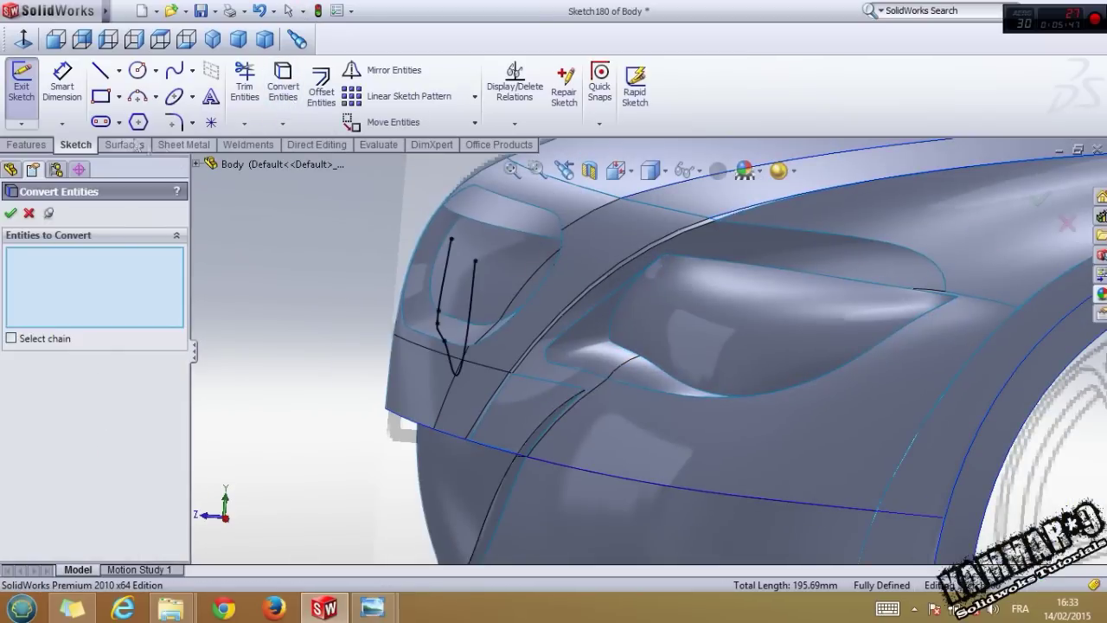
left_click(56, 40)
left_click(30, 214)
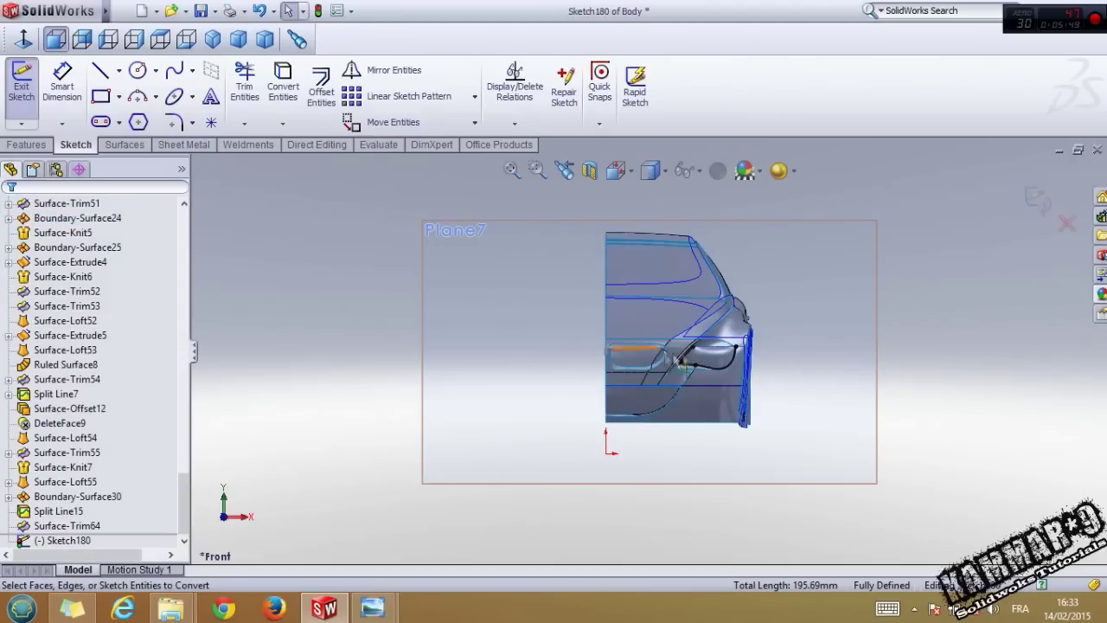
- Convert the small rounded edge at the headlight's upper inner corner into a sketch entity
scroll(711, 358, "down", 4)
scroll(711, 358, "up", 5)
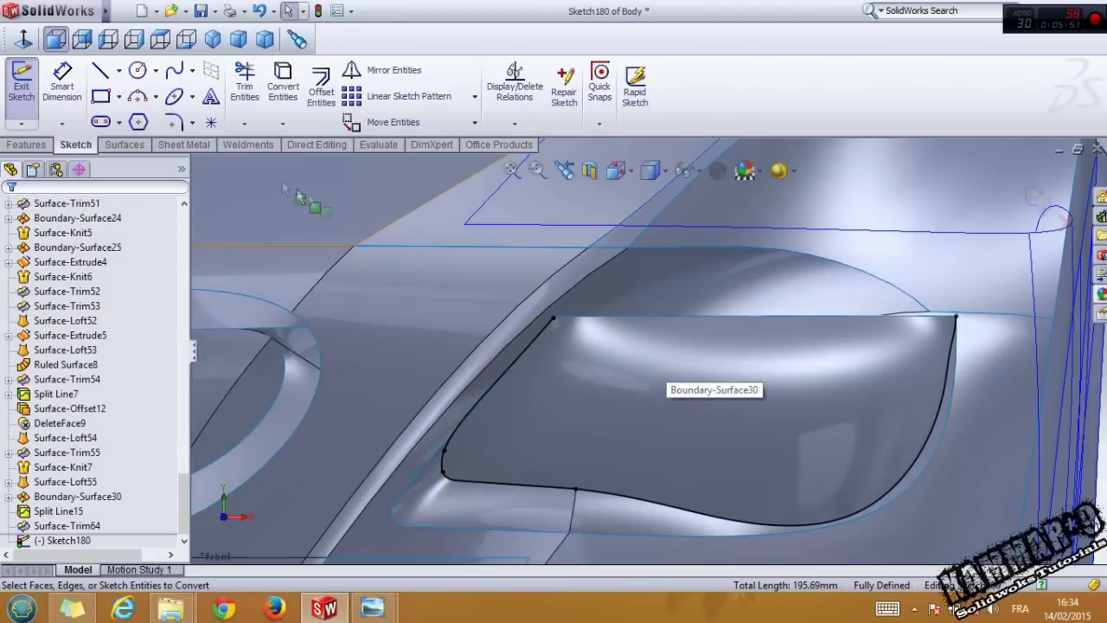
left_click(111, 77)
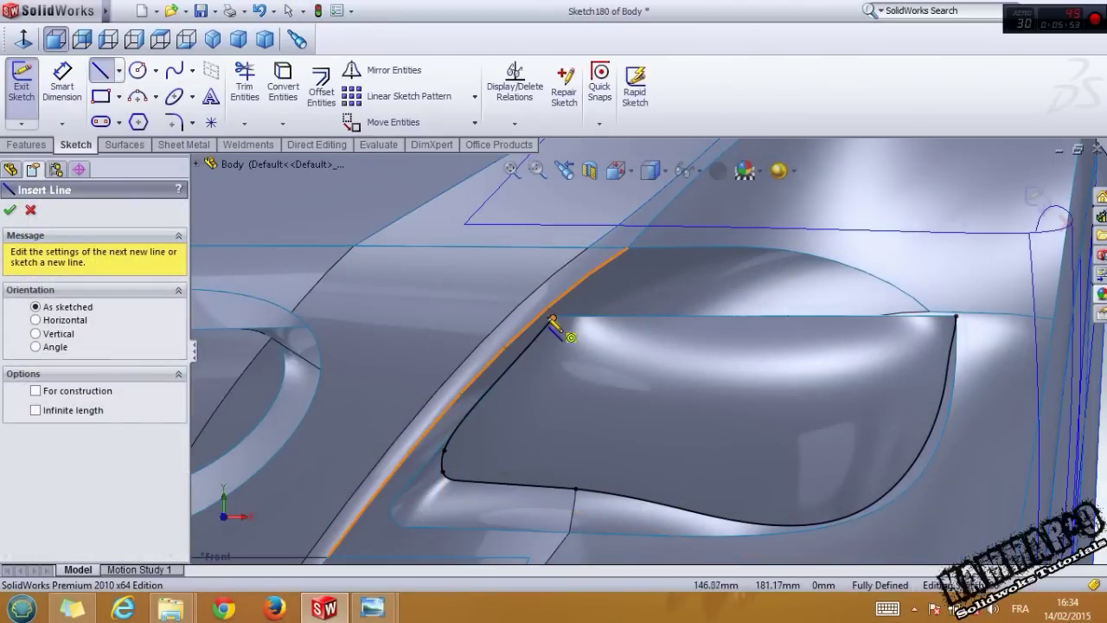
scroll(558, 325, "up", 5)
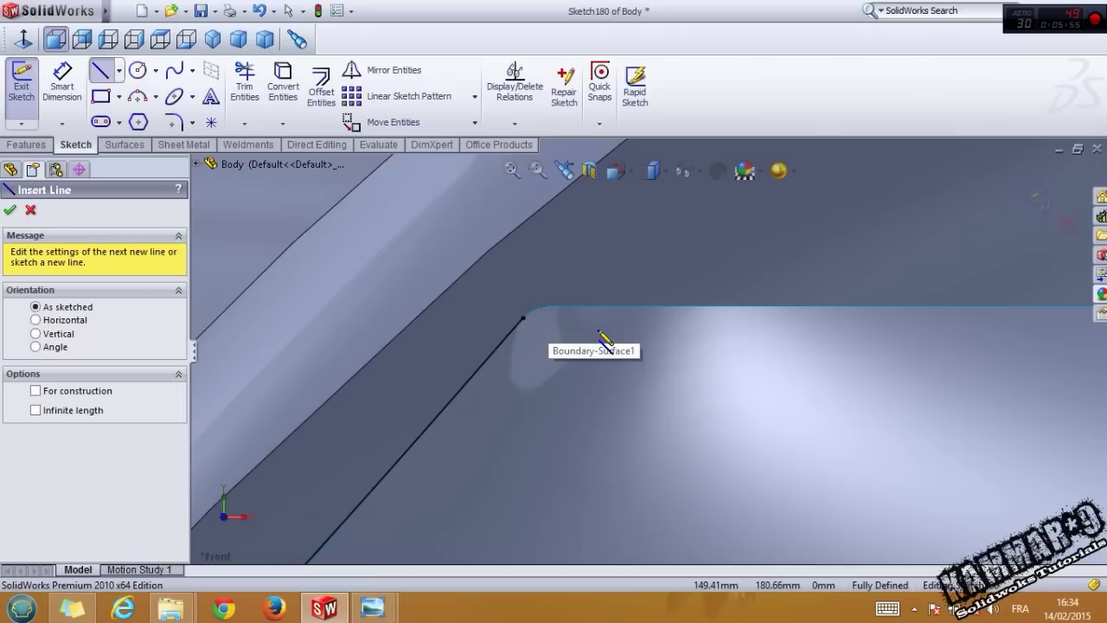
key("Escape")
left_click(534, 311)
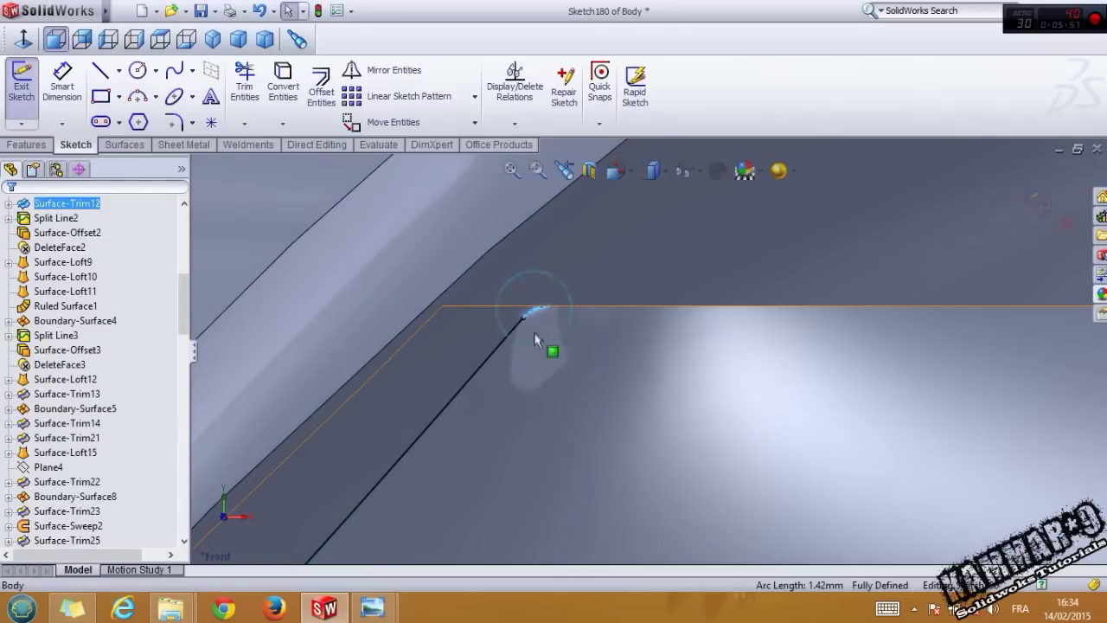
scroll(553, 322, "up", 5)
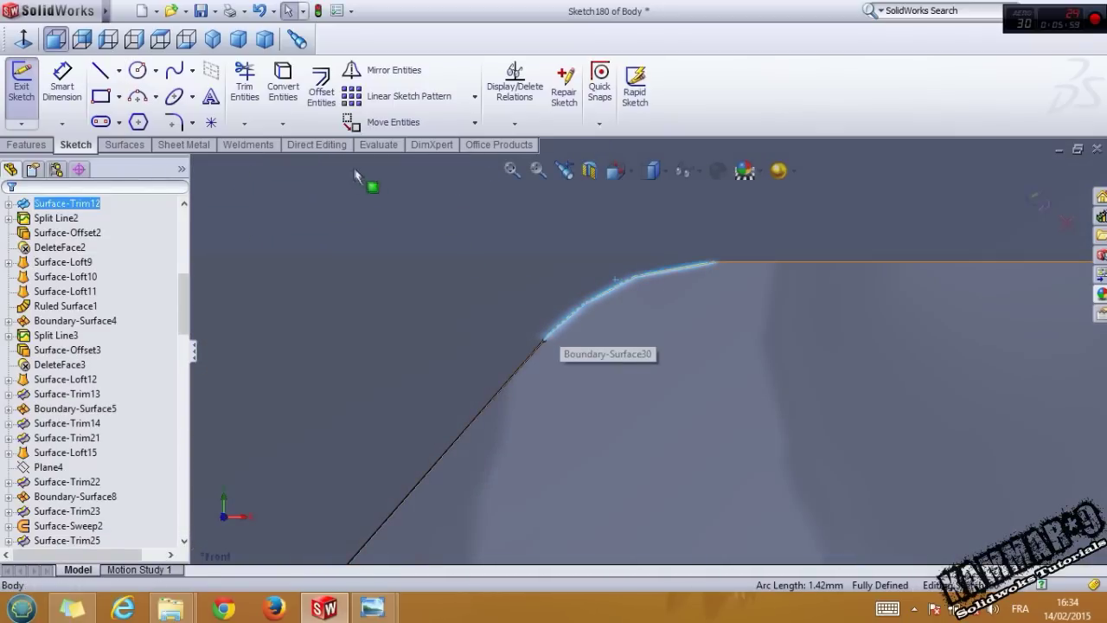
left_click(283, 89)
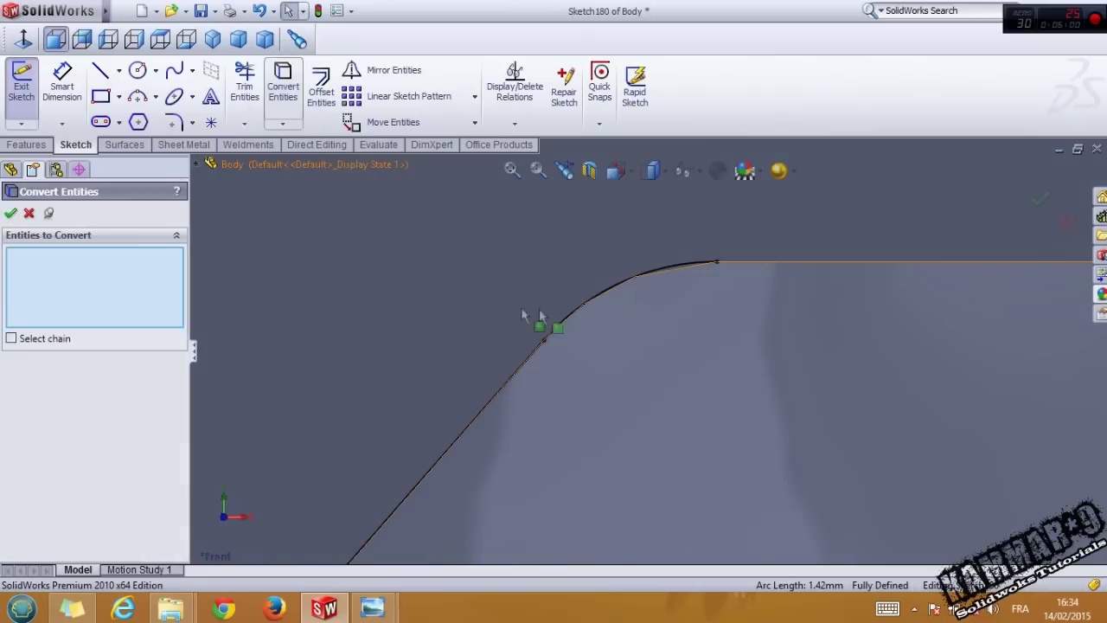
left_click(28, 216)
- Close the headlight profile with a horizontal line along its upper edge, from the rounded corner to the outer corner
left_click(102, 72)
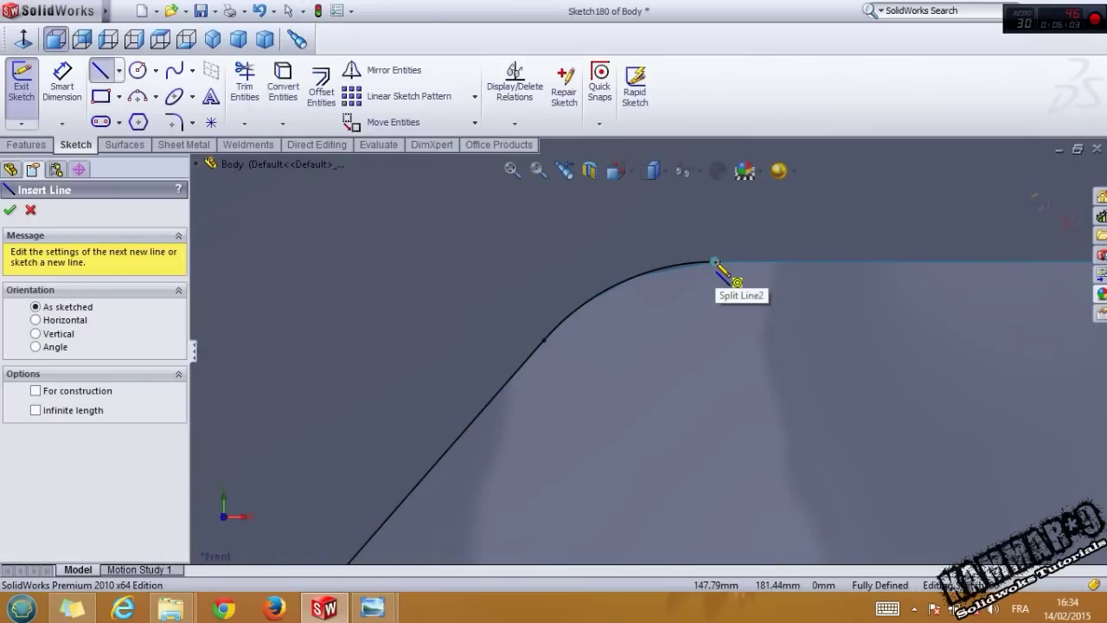
left_click(715, 262)
scroll(840, 311, "up", 5)
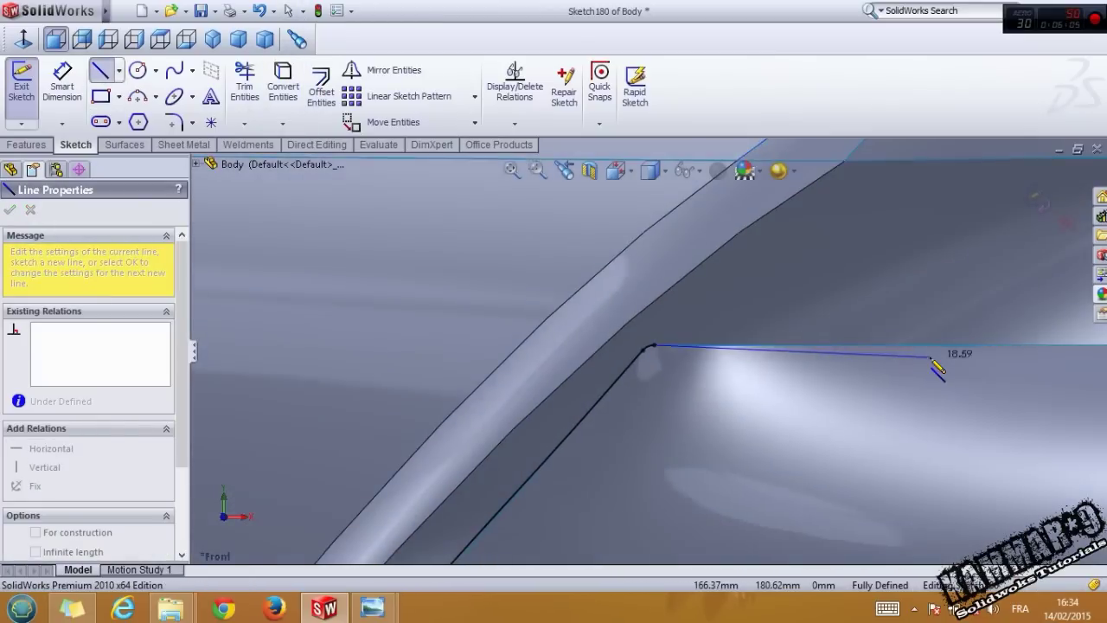
scroll(939, 357, "up", 5)
left_click(1083, 349)
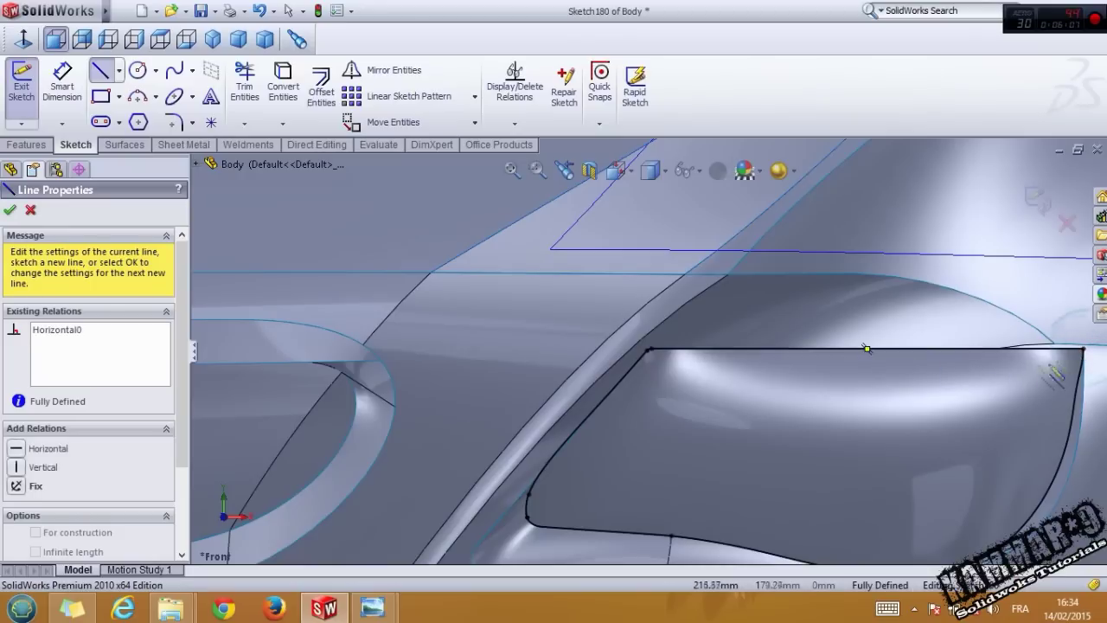
key("Escape")
scroll(922, 405, "up", 3)
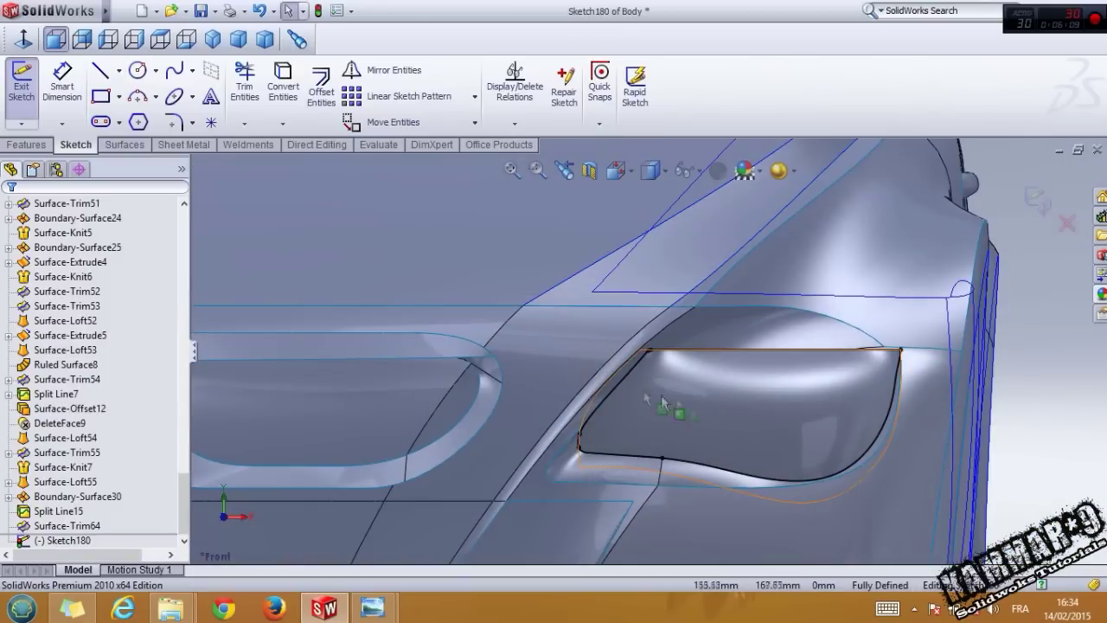
- Extrude the headlight profile as a 40 mm blind boss starting from the headlight boundary surface, with the direction reversed into the car body
scroll(197, 180, "up", 3)
left_click(26, 145)
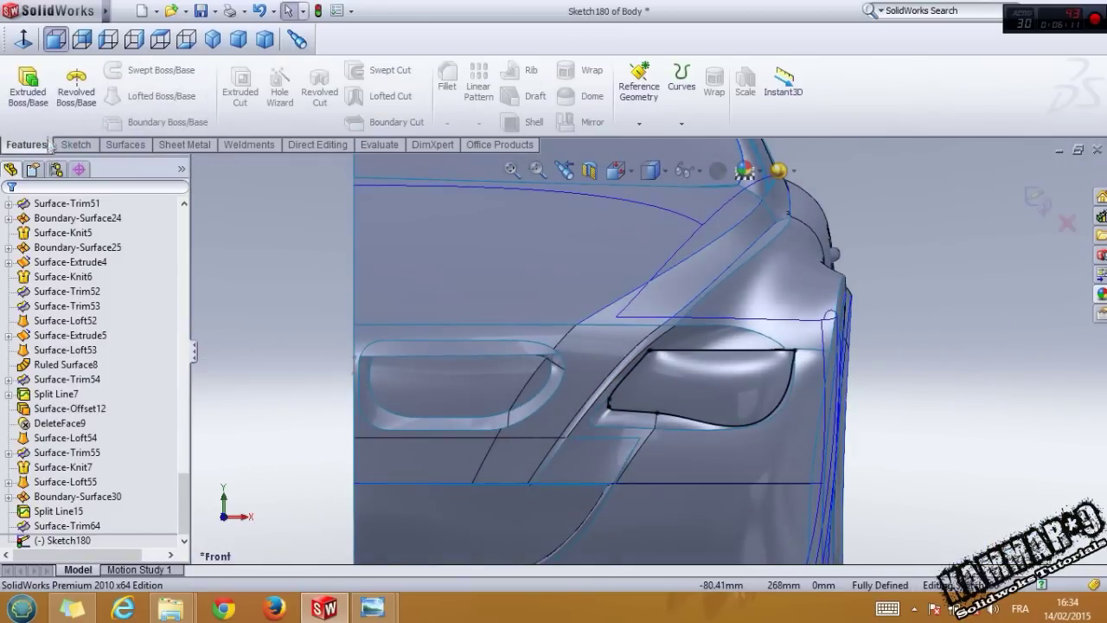
left_click(27, 85)
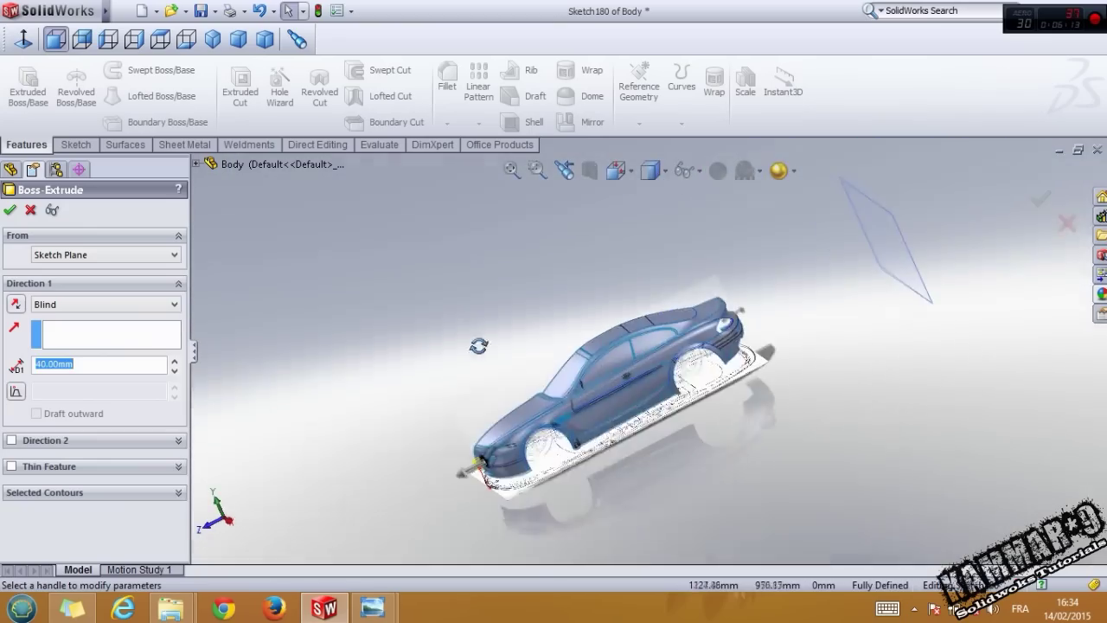
scroll(485, 458, "down", 8)
middle_click_drag(520, 396, 558, 359)
scroll(456, 362, "down", 1)
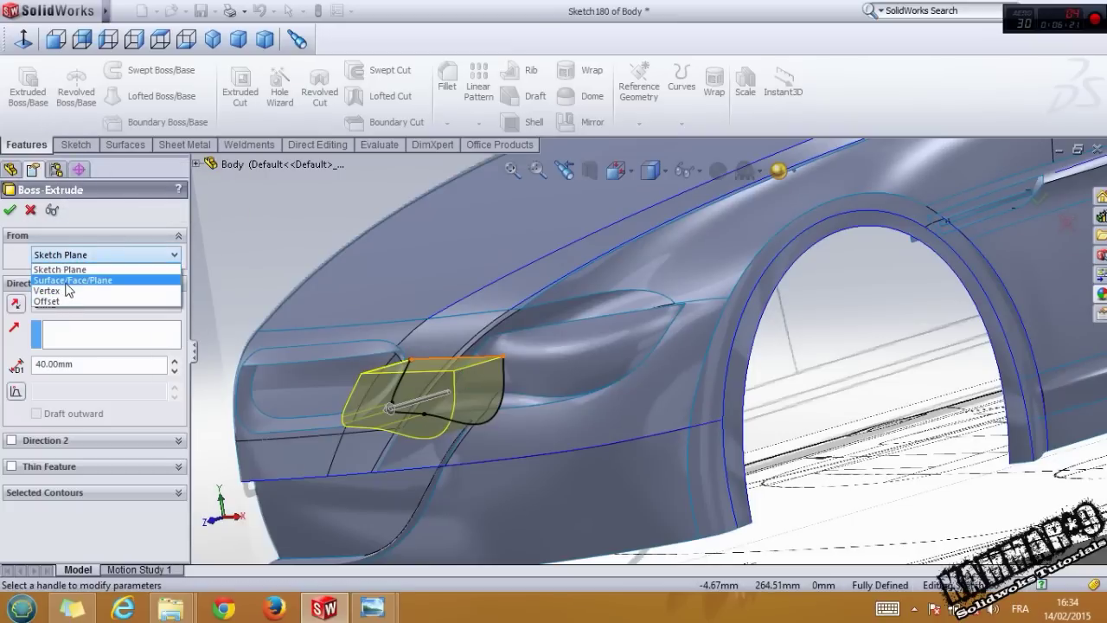
left_click(69, 280)
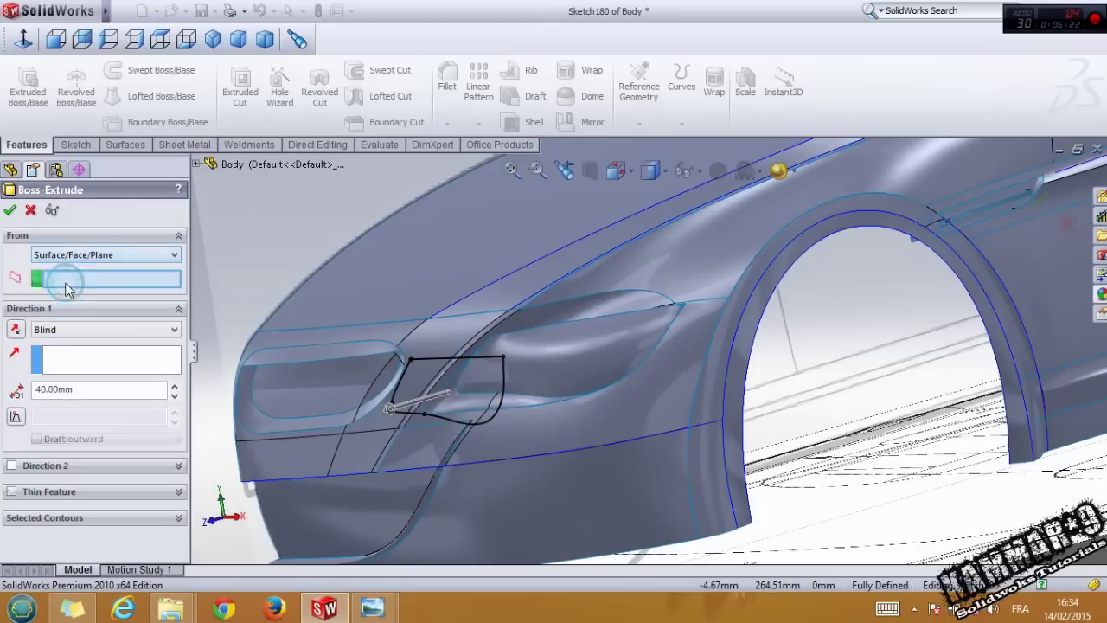
left_click(563, 385)
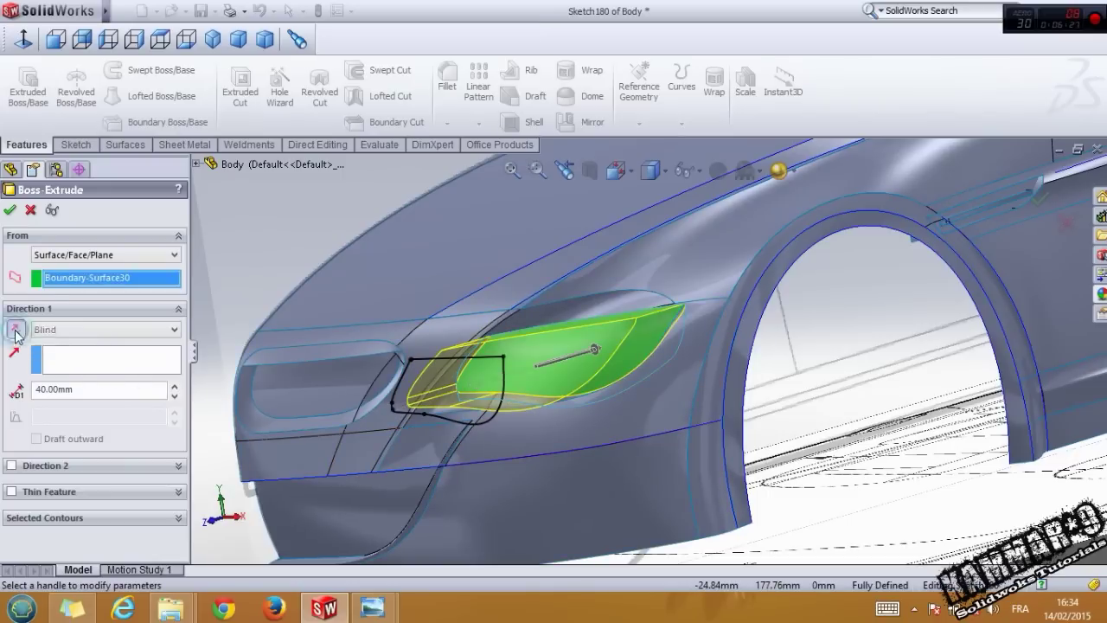
mouse_move(565, 372)
middle_mouse_down()
mouse_move(477, 321)
mouse_move(410, 365)
middle_mouse_up()
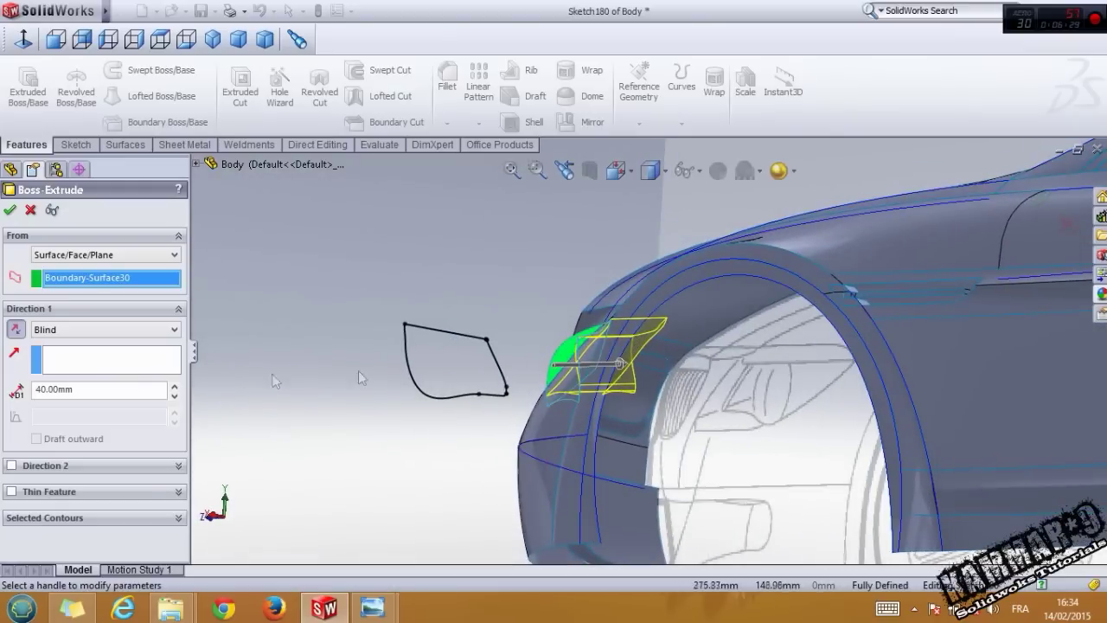
middle_click_drag(800, 297, 943, 313)
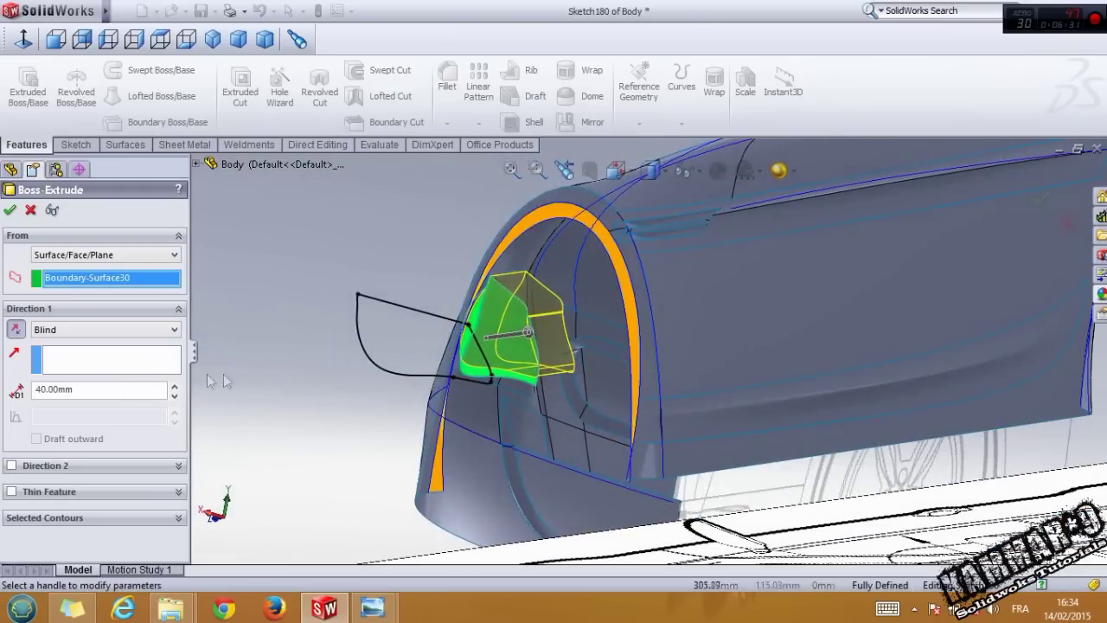
middle_click_drag(485, 370, 683, 374)
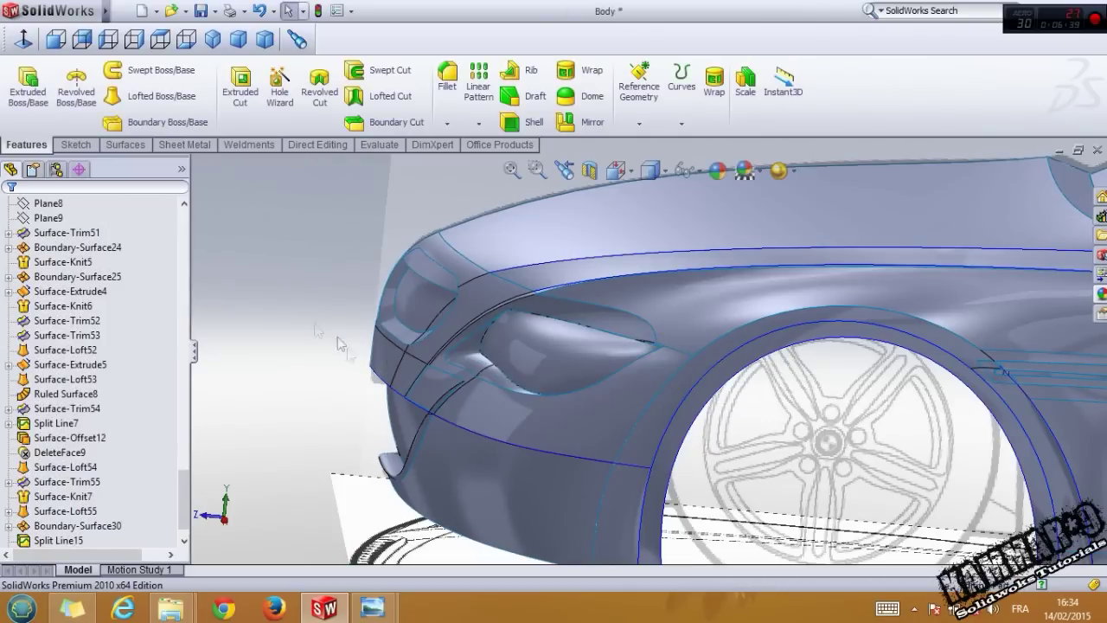
- Examine the extruded headlight body and its related features from the front and from behind
middle_click_drag(515, 339, 576, 382)
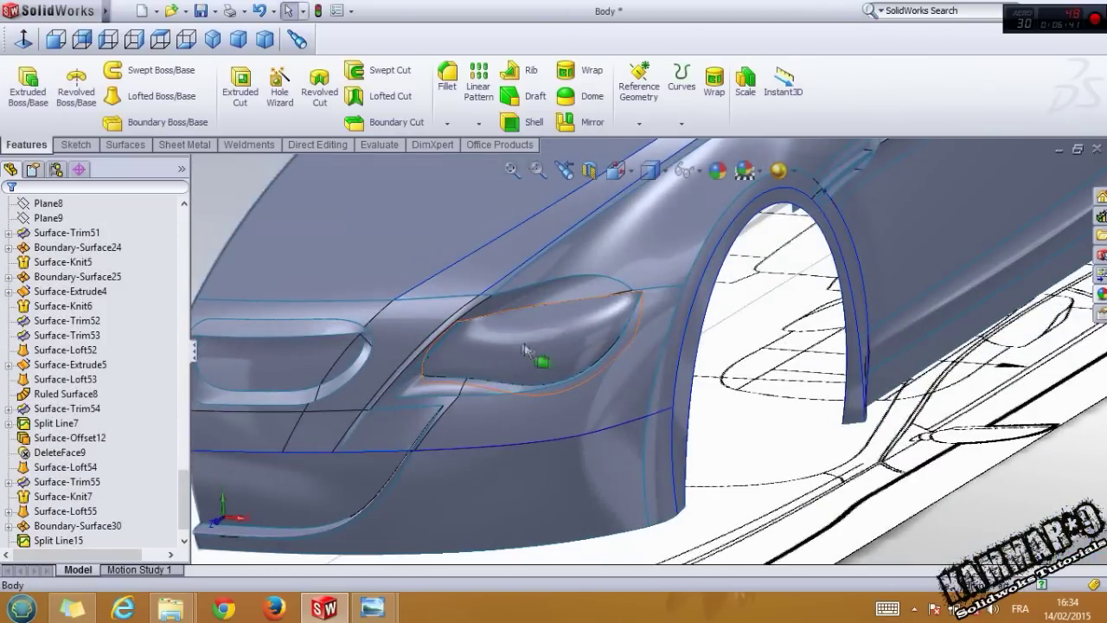
scroll(505, 359, "down", 3)
scroll(112, 474, "down", 1)
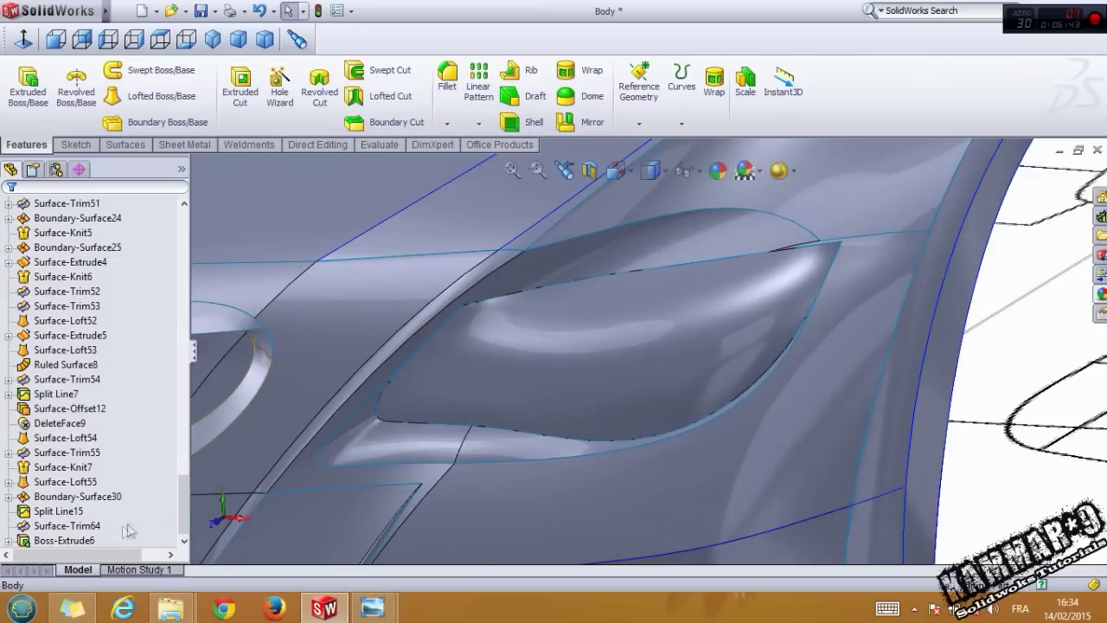
left_click(64, 527)
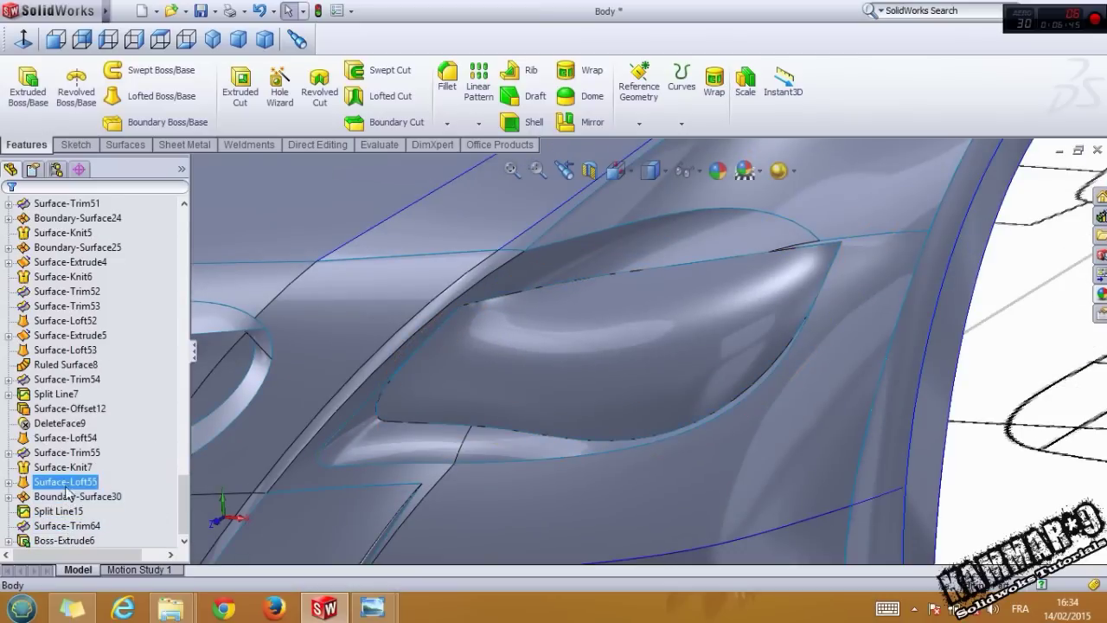
middle_click_drag(781, 427, 734, 438)
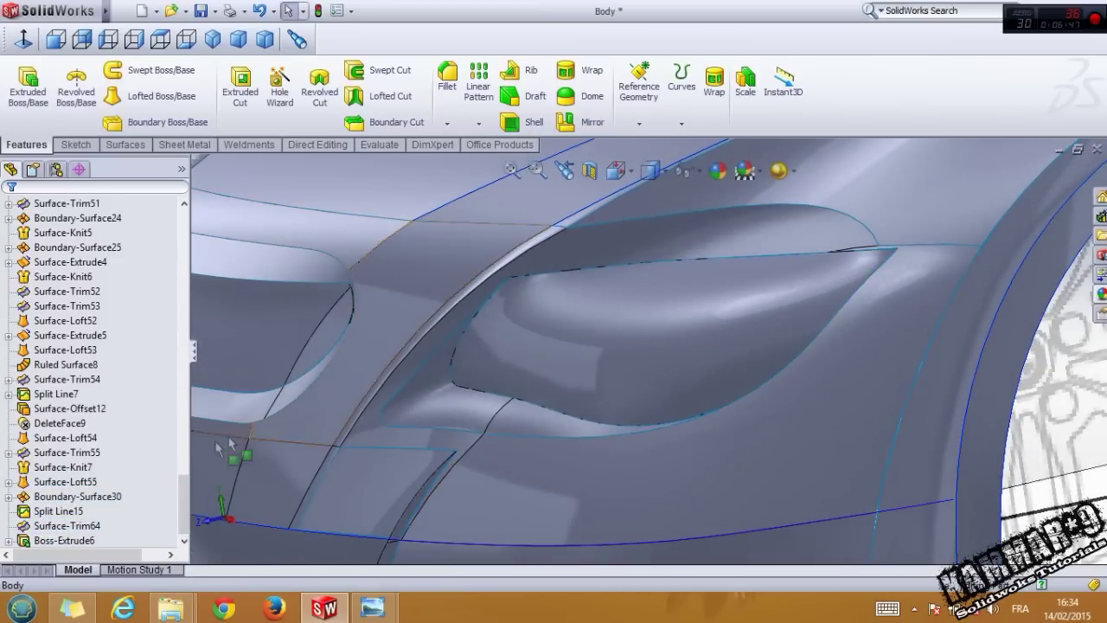
left_click(585, 348)
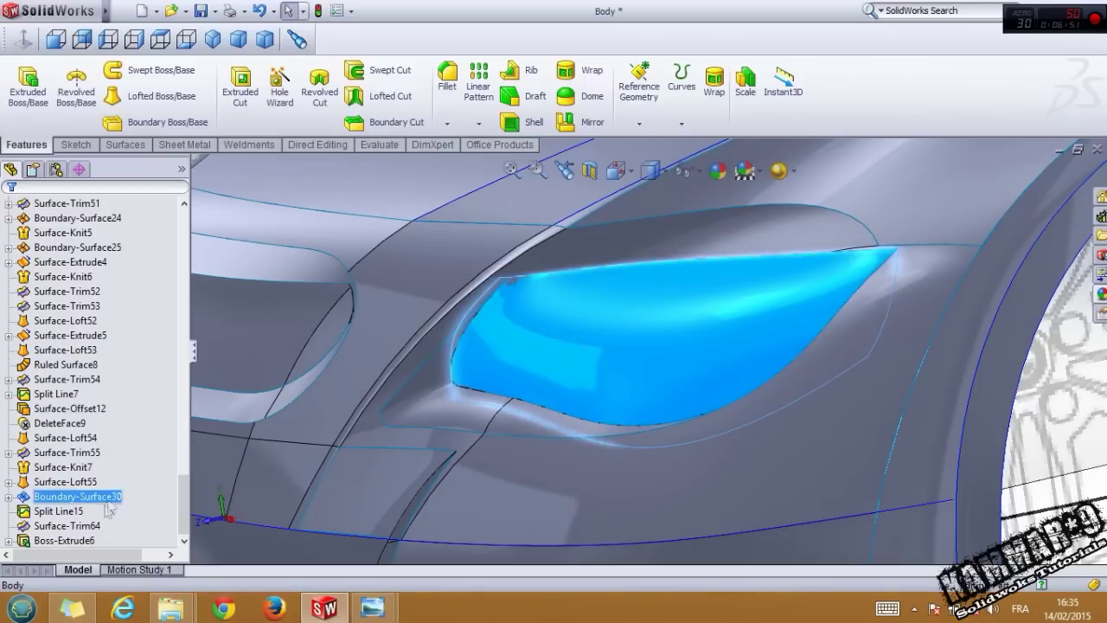
left_click(78, 543)
scroll(534, 405, "up", 4)
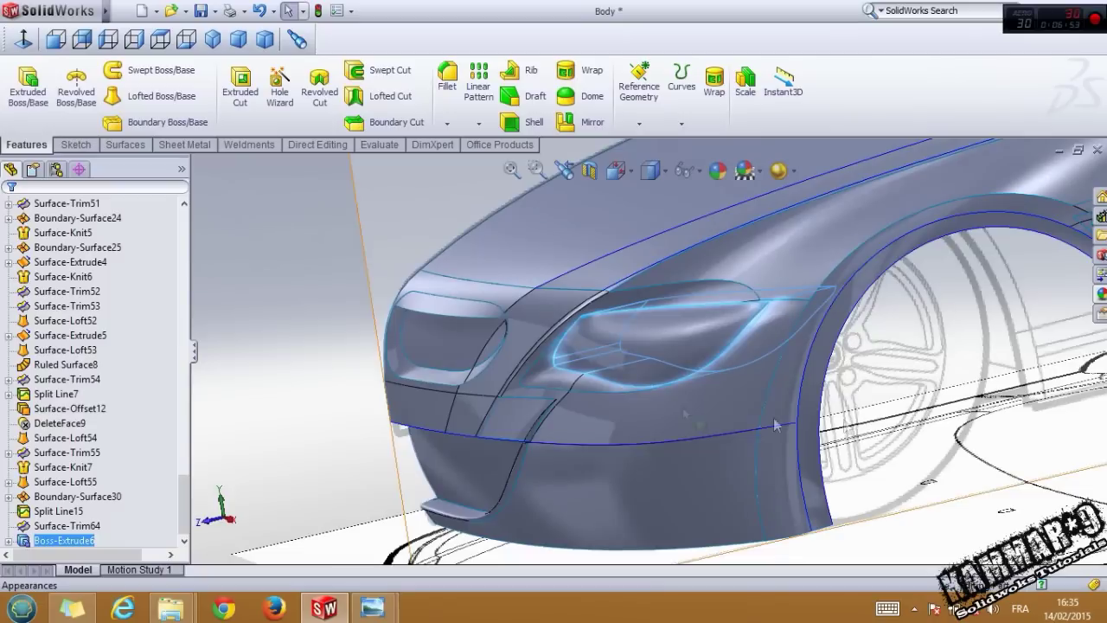
left_click(228, 455)
middle_click_drag(626, 361, 519, 374)
scroll(523, 376, "down", 4)
- Thicken the headlight boundary surface by 0.50 mm on one side without merging the result
left_click(616, 232)
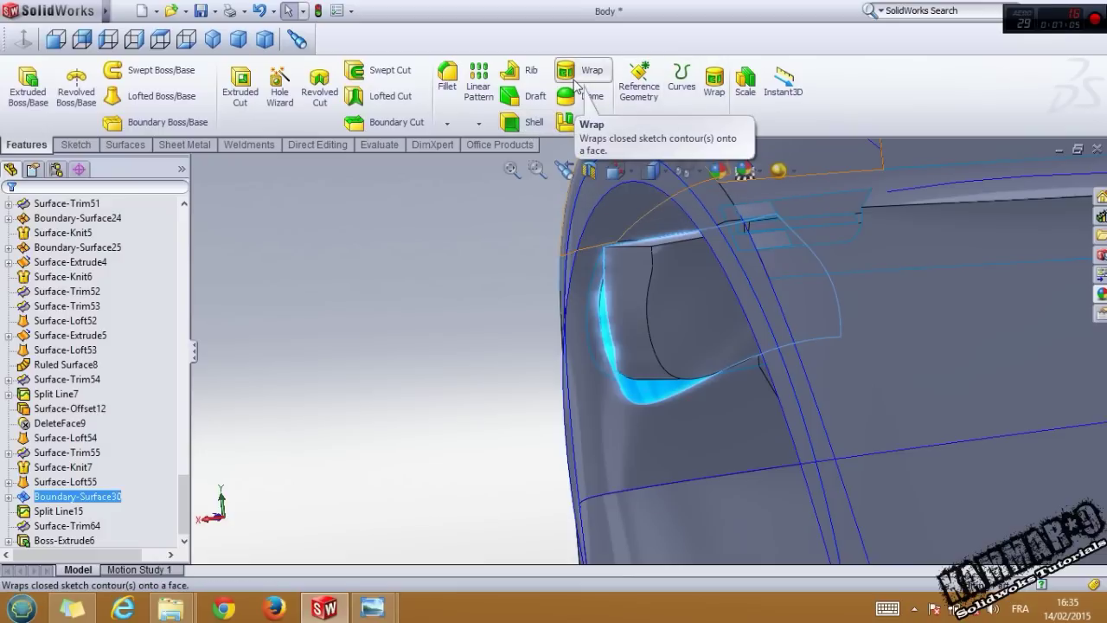
scroll(577, 86, "down", 2)
left_click(692, 70)
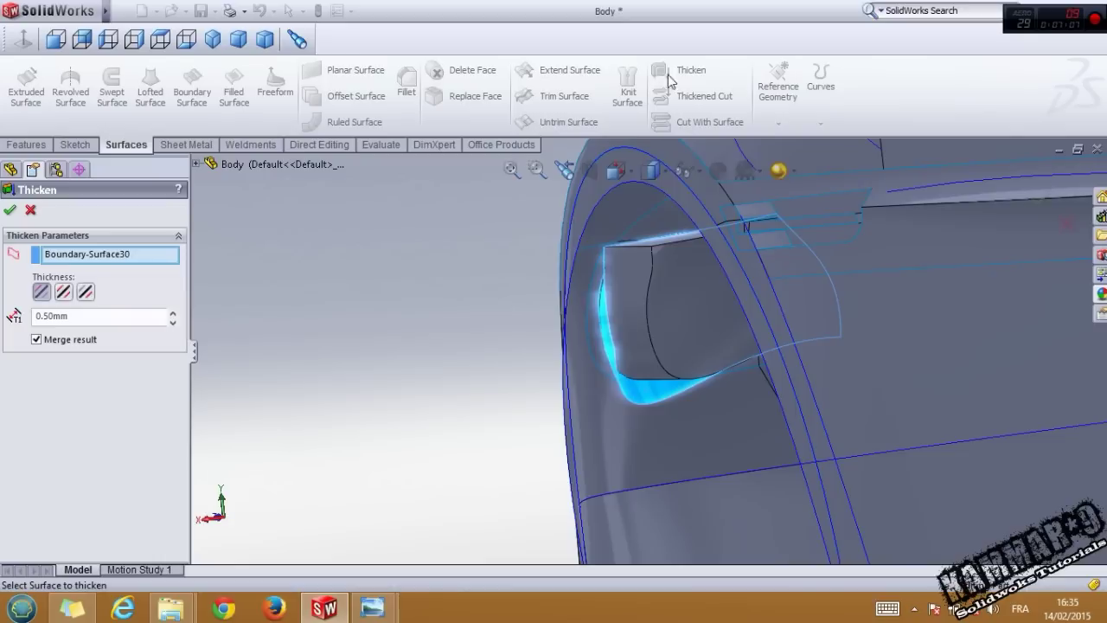
middle_click_drag(853, 246, 593, 284)
scroll(623, 345, "down", 5)
middle_click_drag(621, 344, 596, 340)
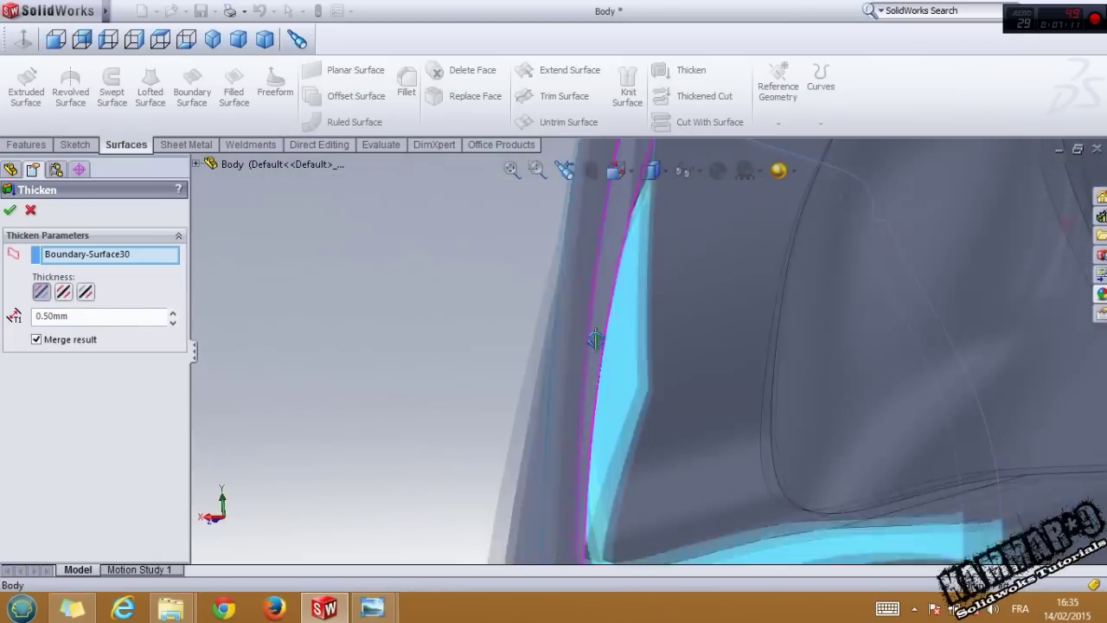
scroll(606, 355, "up", 6)
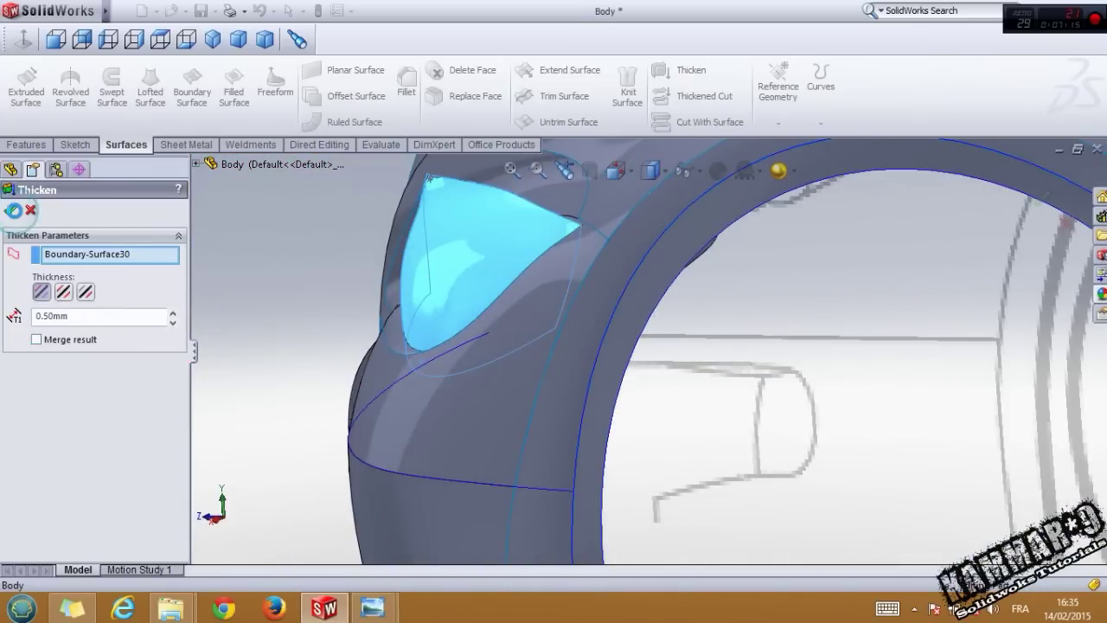
left_click(14, 210)
- Hide the thickened headlight solid body
left_click_drag(184, 515, 185, 251)
left_click(69, 291)
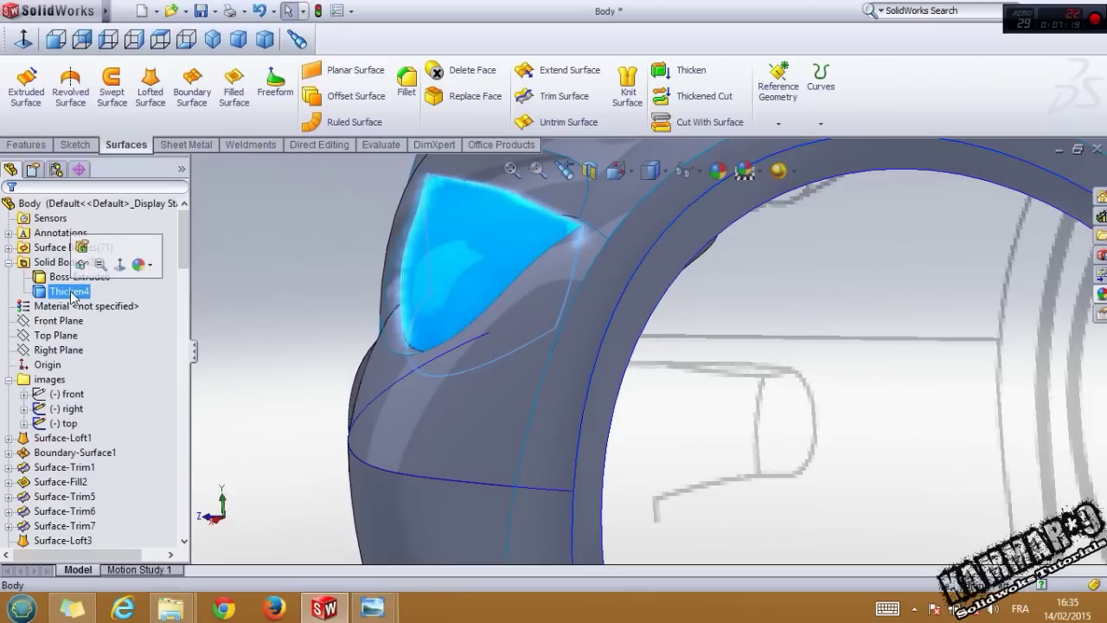
left_click(80, 268)
- Shell the extruded headlight body outward with a 0.50 mm wall, removing its front face
middle_click_drag(372, 291, 353, 344)
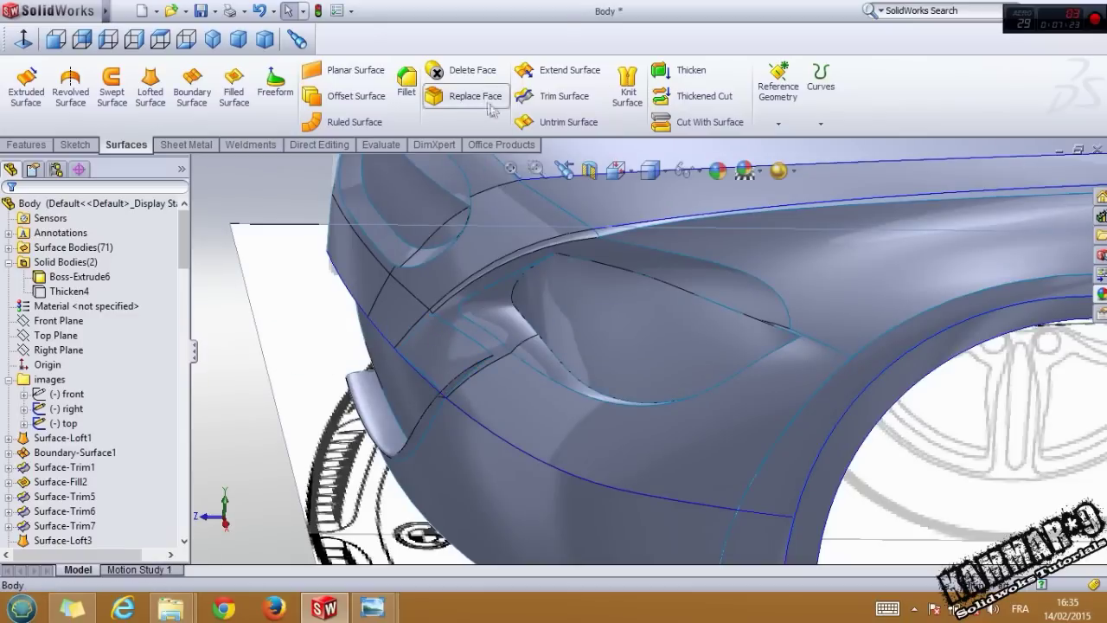
scroll(553, 108, "down", 1)
scroll(554, 108, "up", 3)
left_click(520, 127)
left_click(521, 131)
left_click(590, 338)
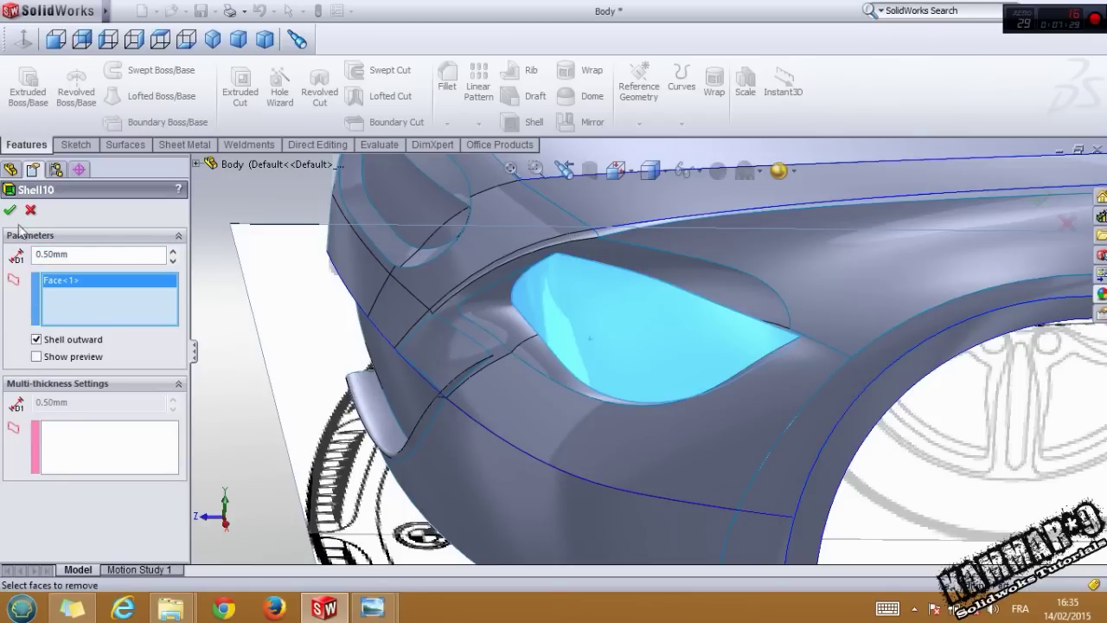
left_click(38, 356)
left_click(38, 356)
middle_click_drag(442, 388, 454, 368)
- Show the thickened headlight body and give that body a transparent grey color appearance
left_click(63, 278)
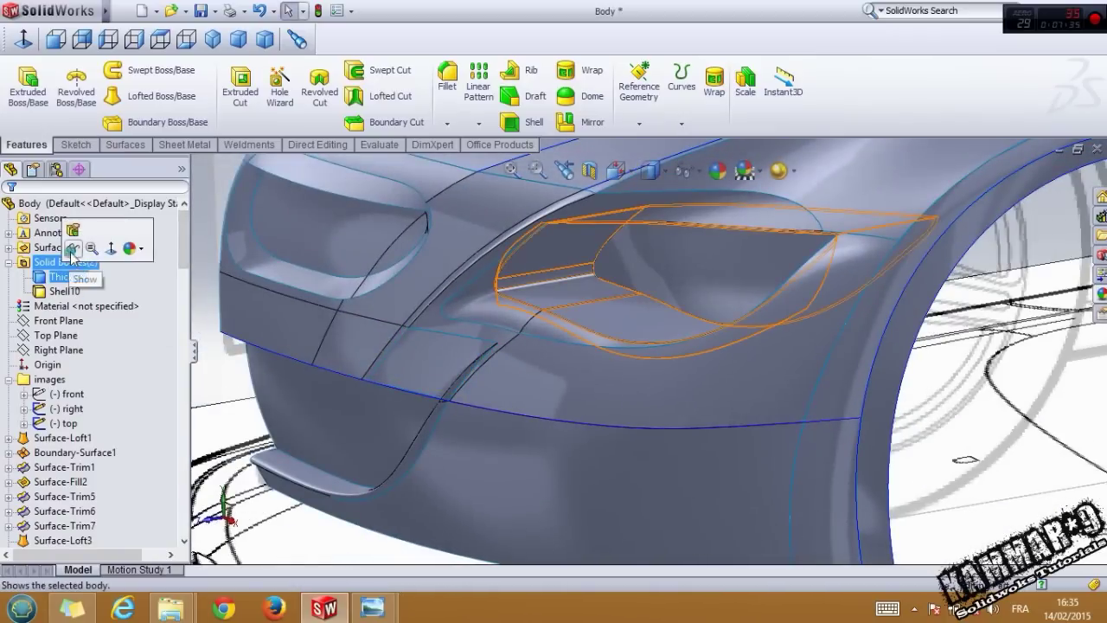
left_click(70, 249)
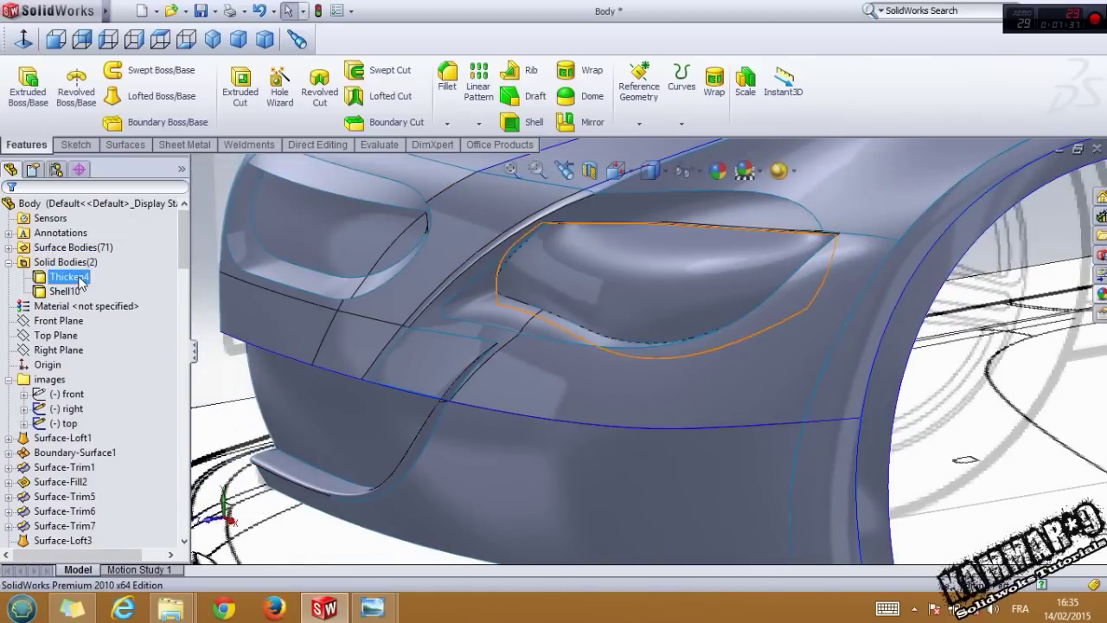
right_click(77, 277)
left_click(150, 250)
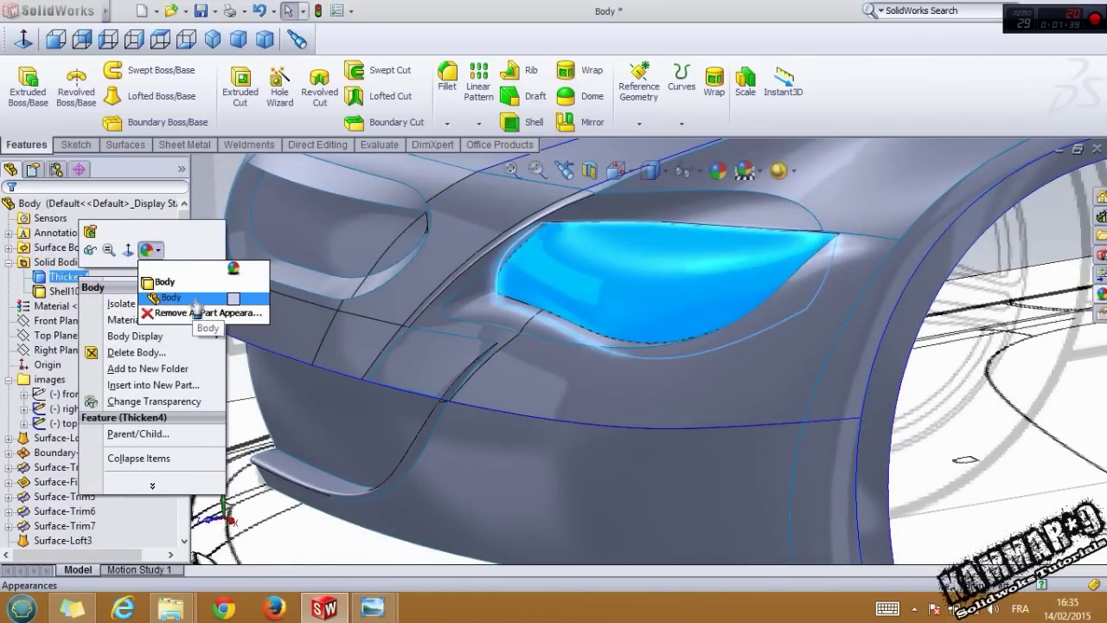
left_click(162, 284)
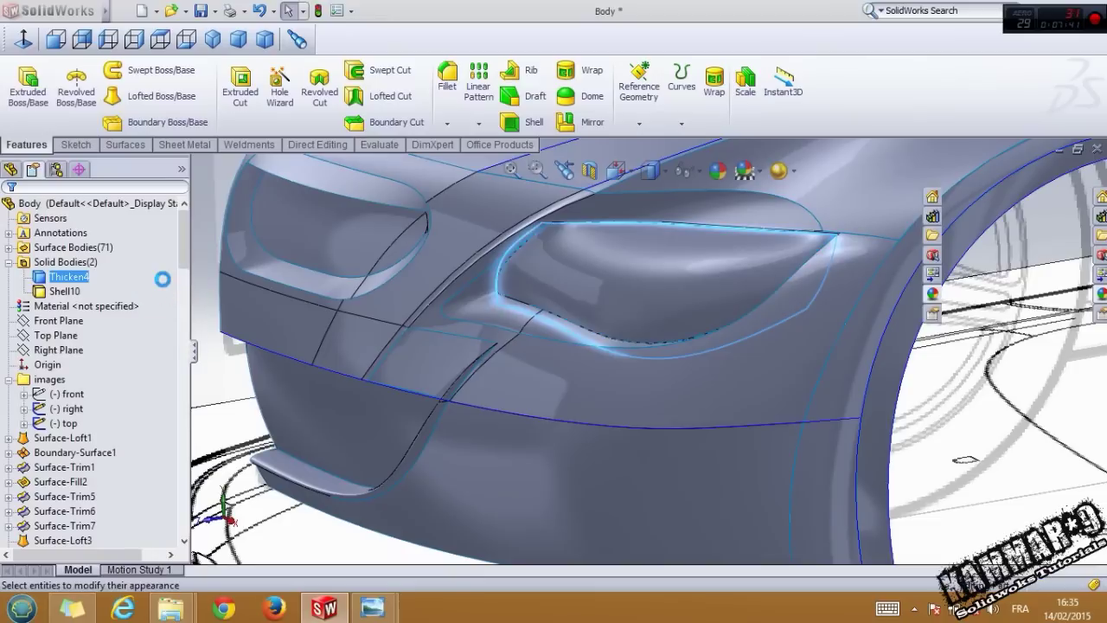
left_click(88, 464)
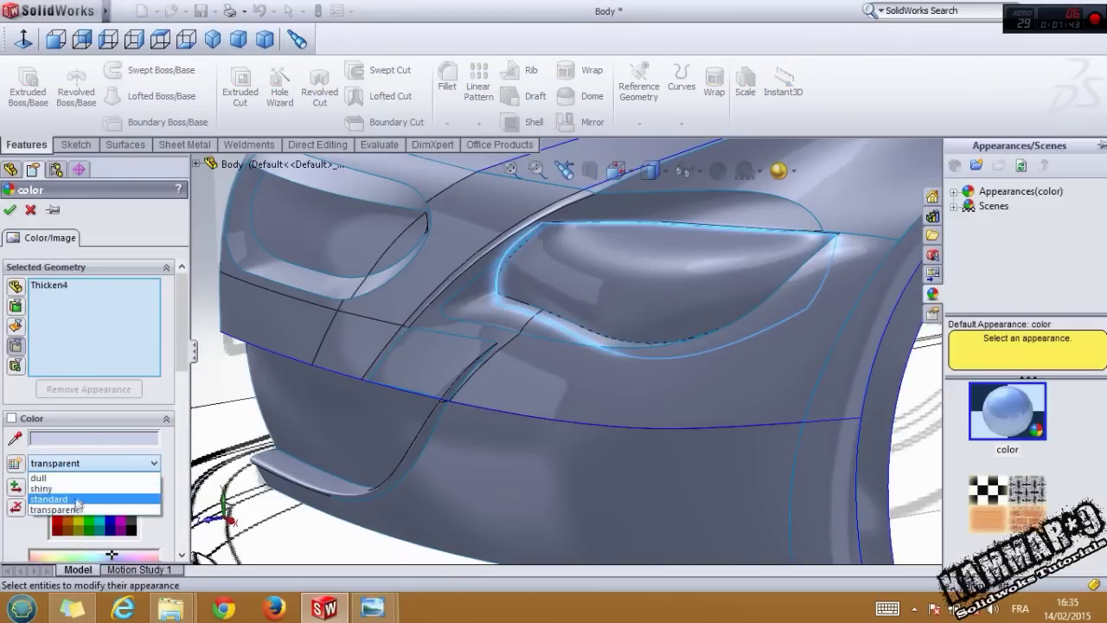
left_click(71, 509)
left_click(131, 490)
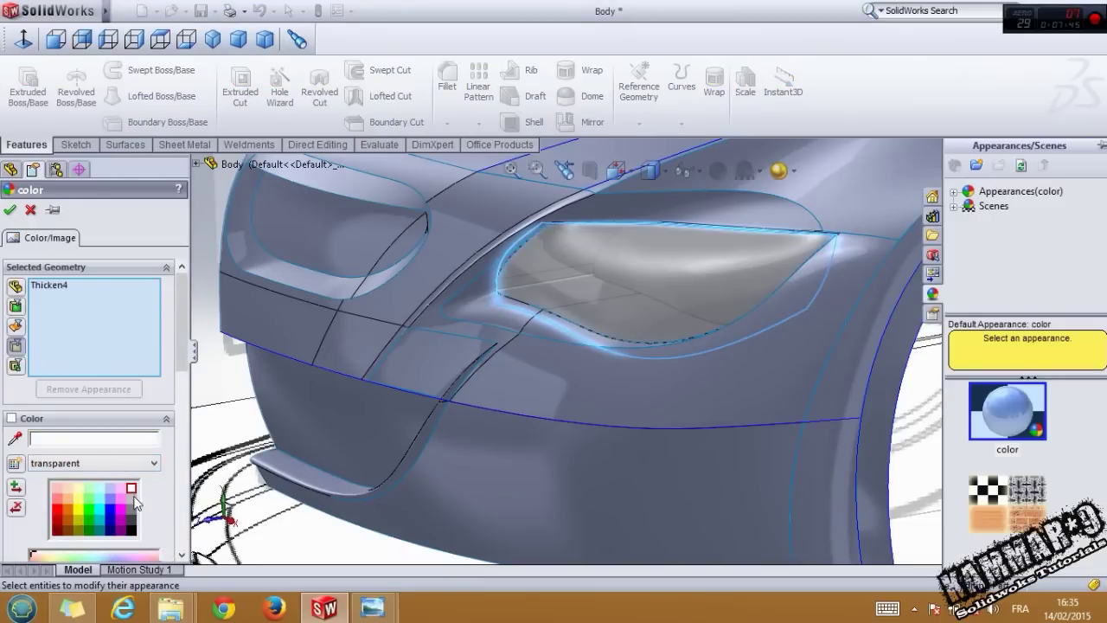
left_click(130, 500)
scroll(541, 322, "up", 4)
mouse_move(542, 319)
middle_mouse_down()
mouse_move(592, 299)
mouse_move(545, 299)
middle_mouse_up()
left_click(7, 209)
- Examine the headlight on the car body, compare it with the BMW M6.32 render in Windows Photo Viewer, and return to the SolidWorks model
middle_click_drag(649, 298, 616, 379)
scroll(616, 380, "up", 1)
left_click(422, 339)
scroll(734, 330, "down", 4)
middle_click_drag(732, 328, 571, 321)
mouse_move(371, 610)
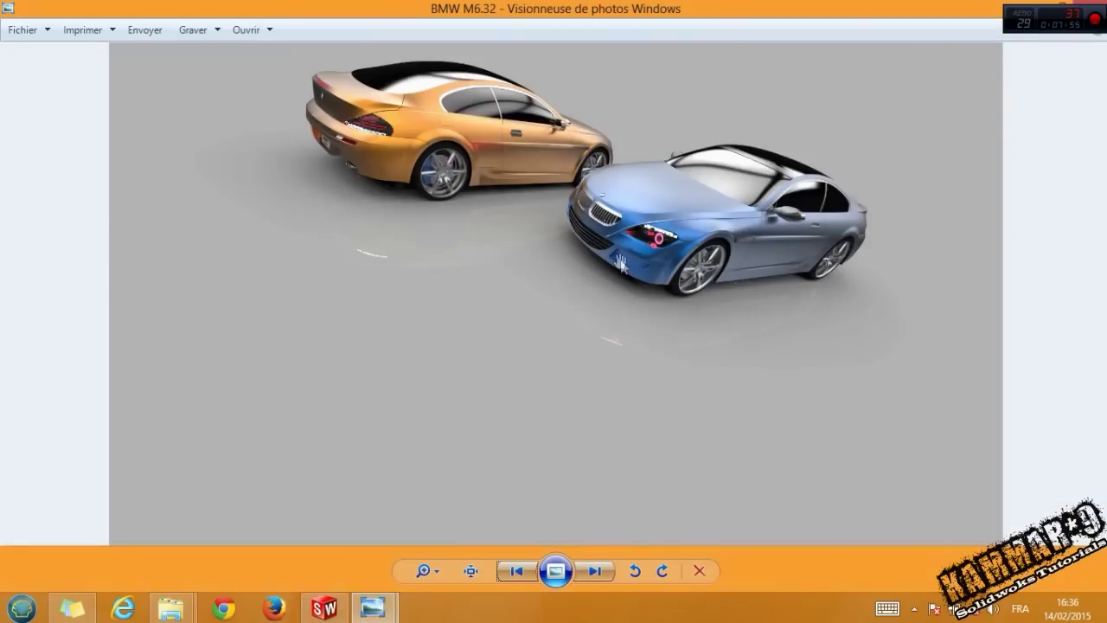
scroll(623, 259, "up", 4)
left_click_drag(709, 186, 717, 404)
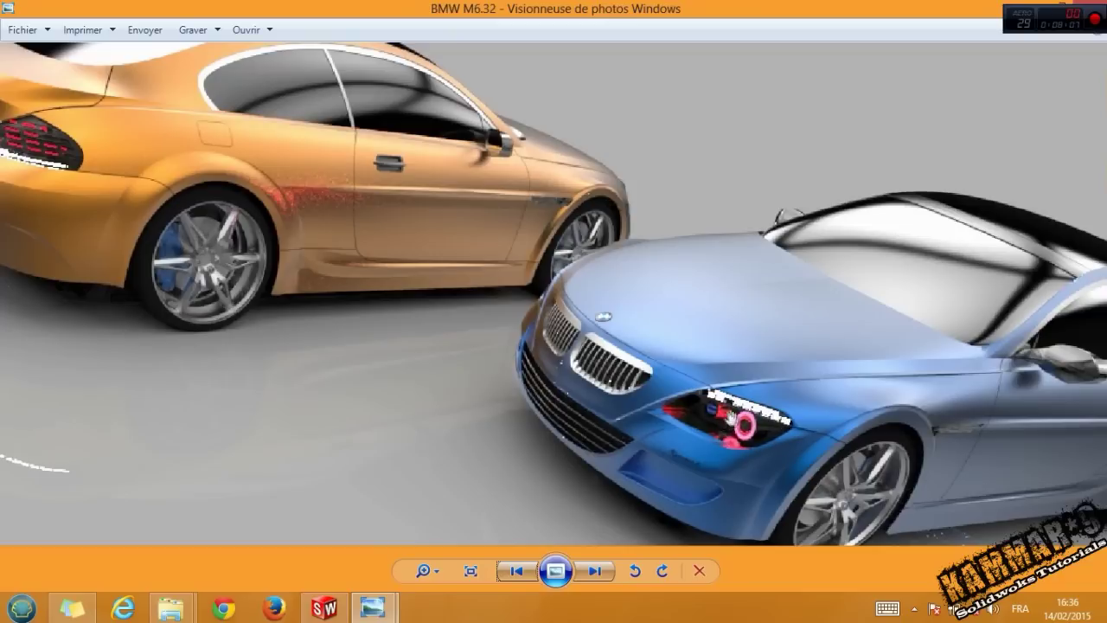
scroll(700, 363, "down", 3)
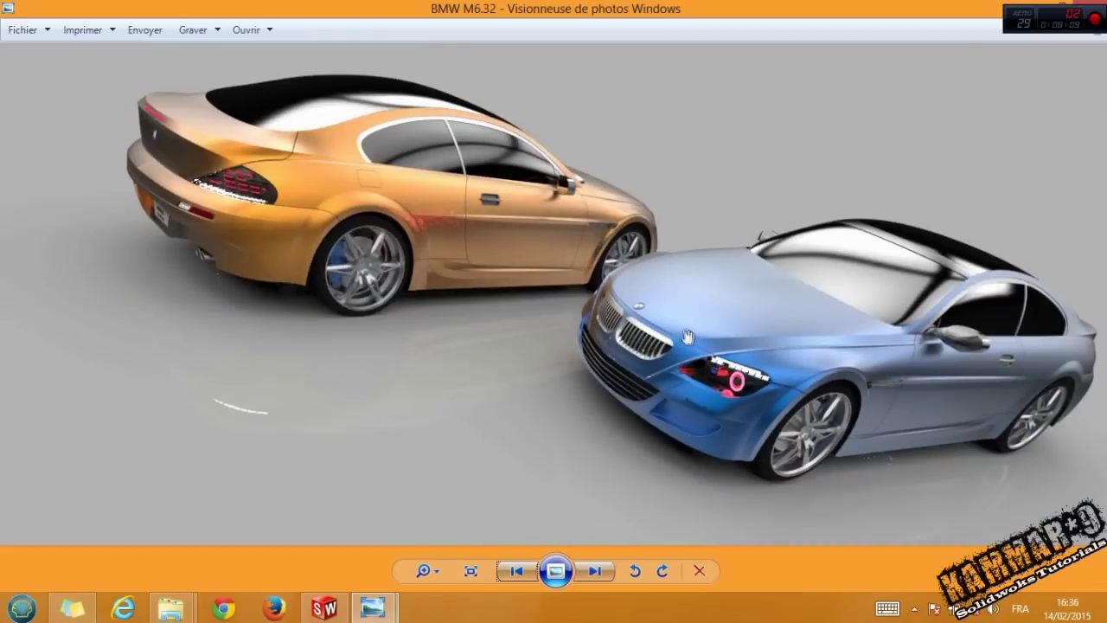
left_click(324, 609)
scroll(555, 348, "up", 3)
mouse_move(571, 301)
middle_mouse_down()
mouse_move(635, 276)
mouse_move(564, 303)
middle_mouse_up()
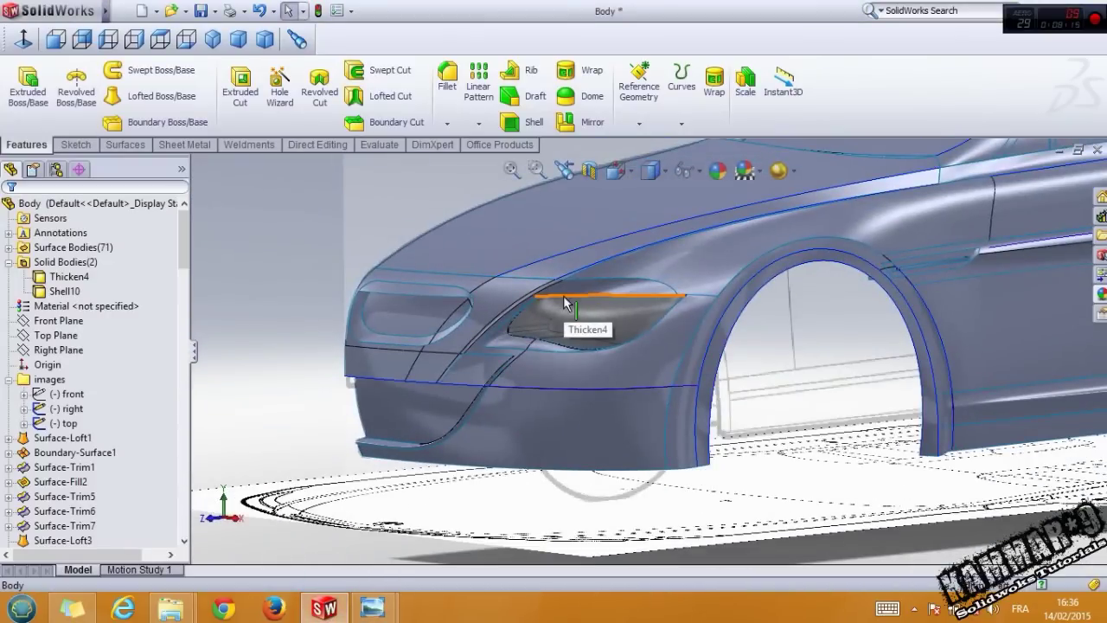